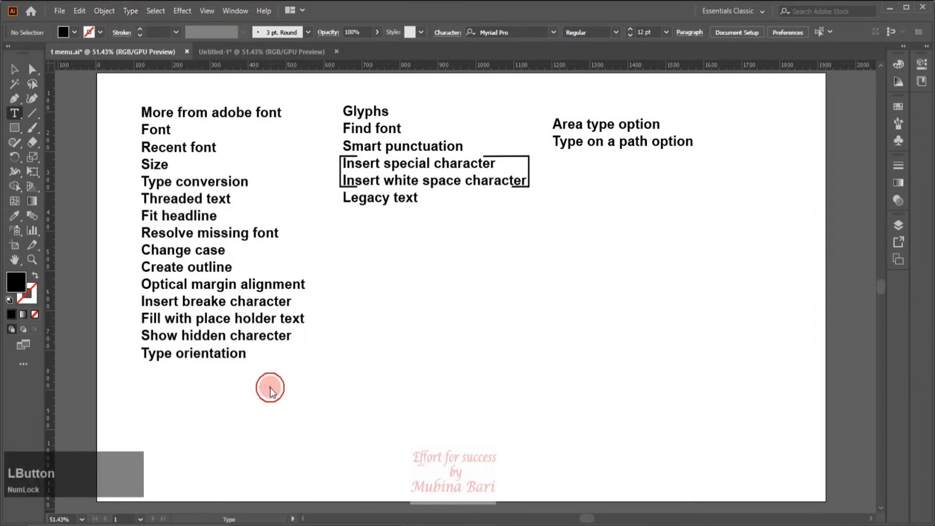
# Step: Delete the second and third topic columns with the frame around the insert-character lines, keeping only the first column on the artboard
pyautogui.press('Delete')
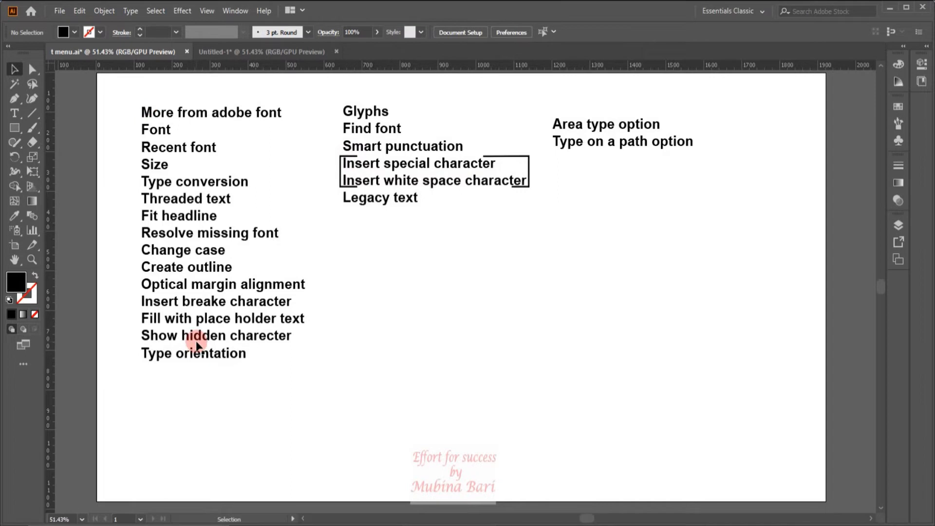
pyautogui.click(621, 142)
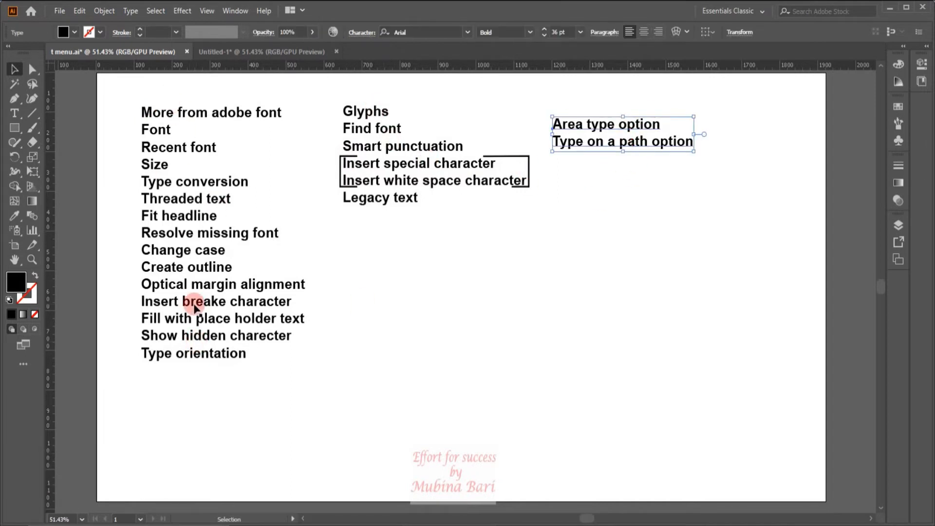
pyautogui.moveTo(338, 98); pyautogui.dragTo(658, 188)
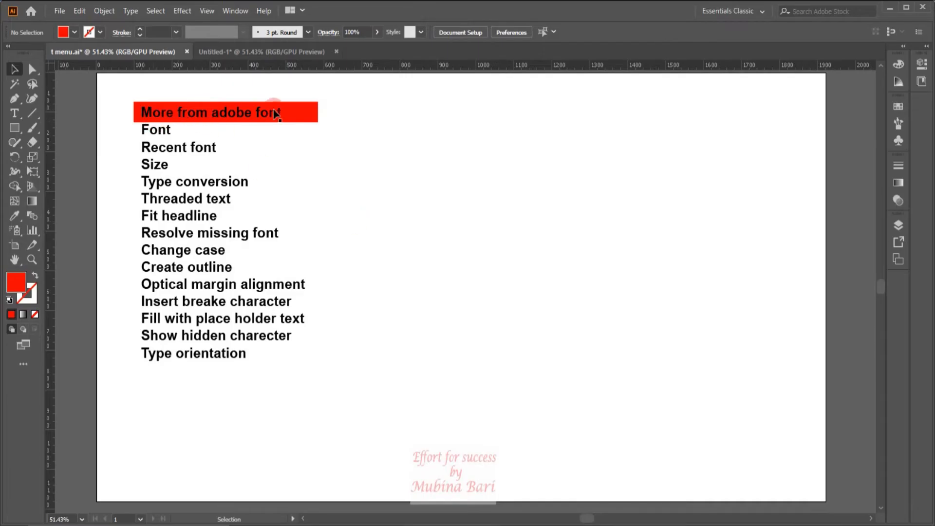
# Step: Open the Adobe Fonts website with More from Adobe Fonts and look through its languages and writing systems filter
pyautogui.click(137, 11)
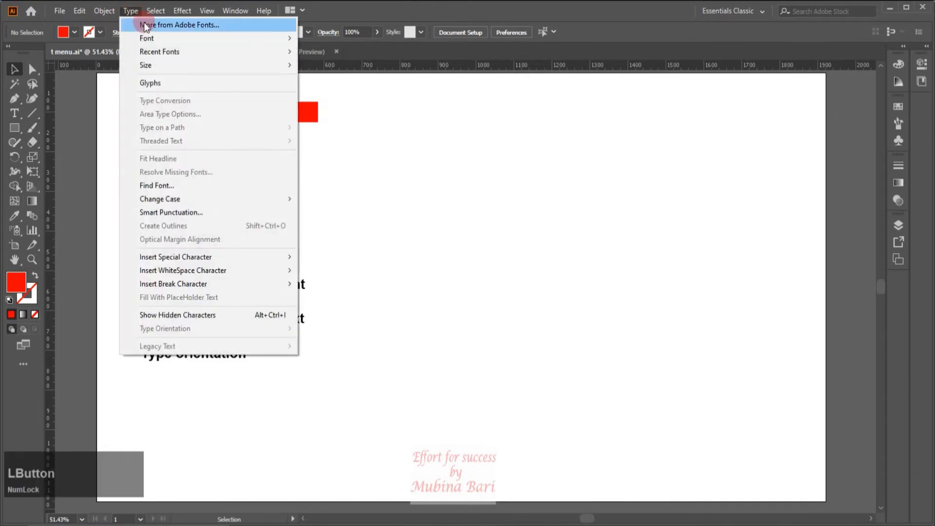
pyautogui.click(187, 25)
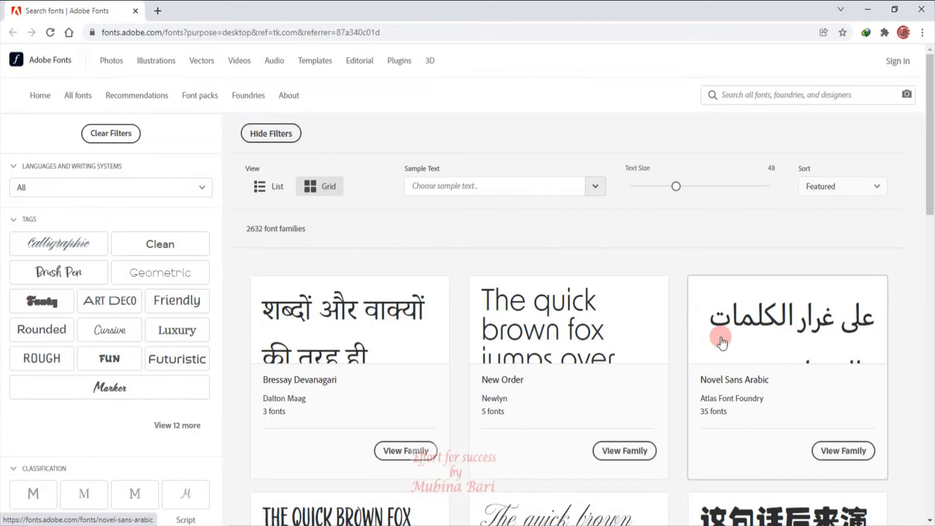
pyautogui.click(201, 190)
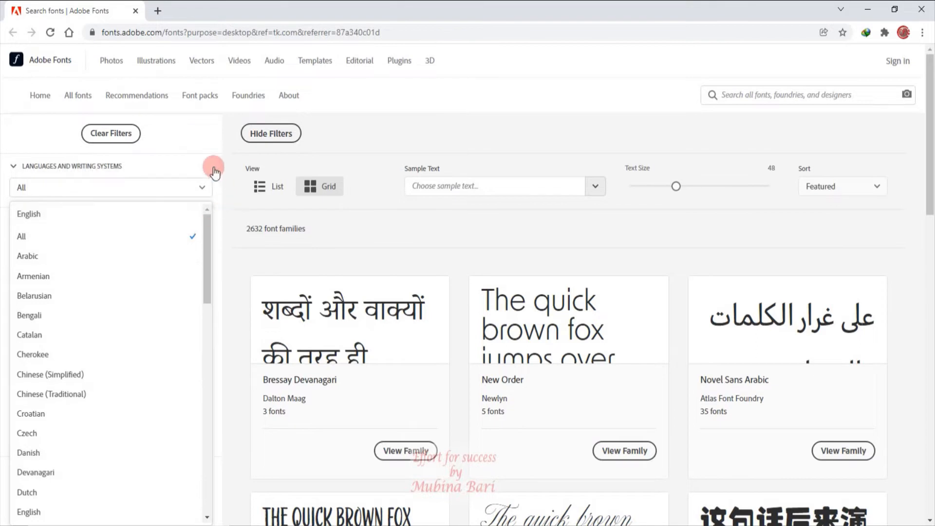
pyautogui.click(208, 141)
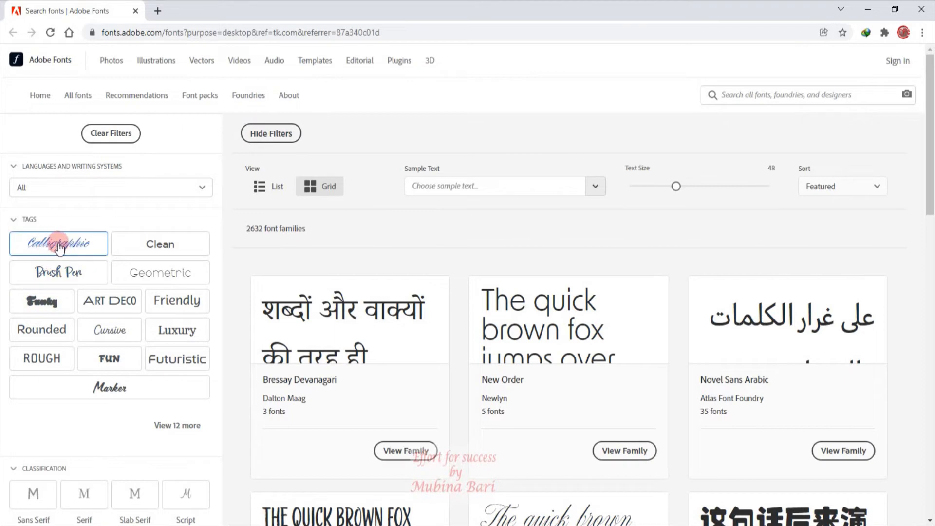
# Step: Filter the font families by the Calligraphic tag and the heaviest weight property
pyautogui.click(53, 169)
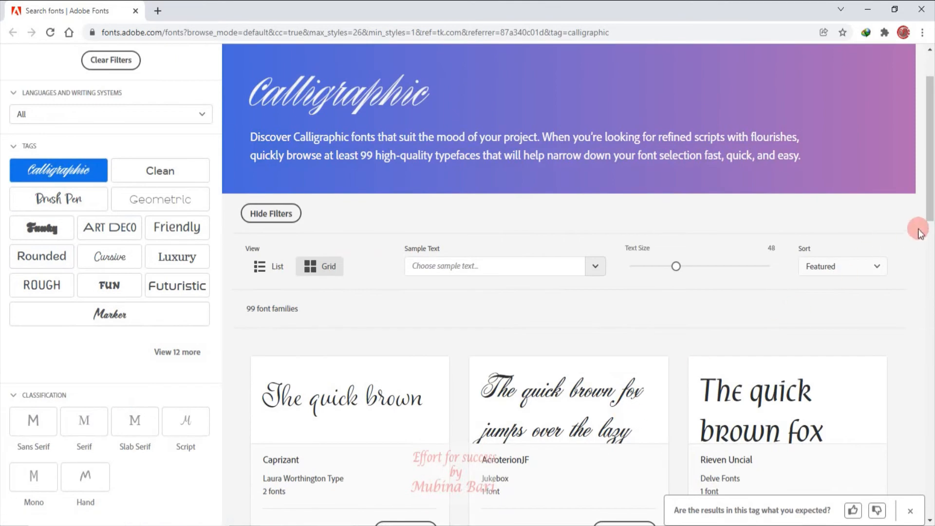
pyautogui.moveTo(929, 215); pyautogui.dragTo(927, 277)
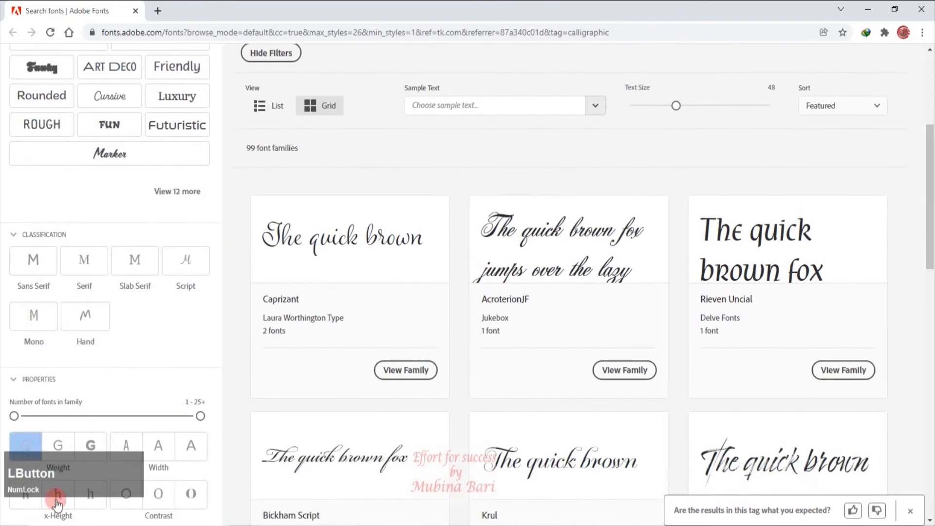
pyautogui.scroll(-2, 39, 292)
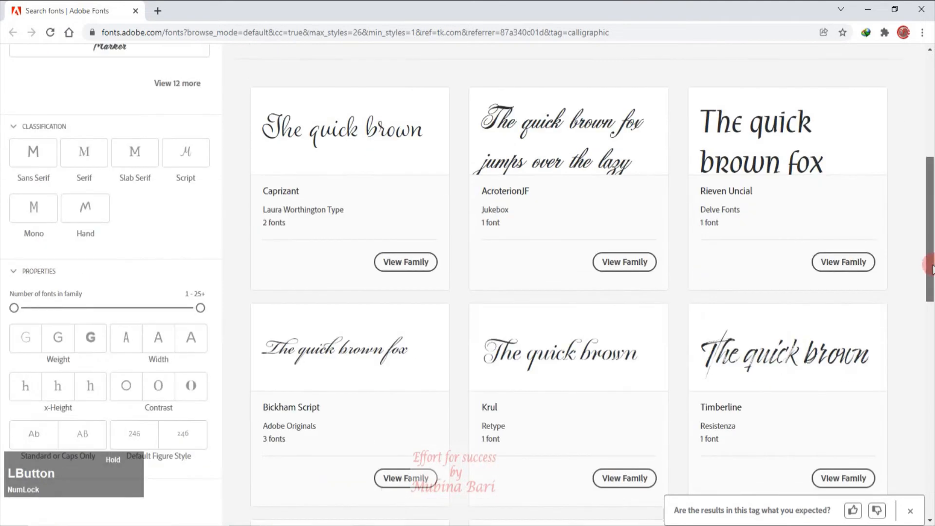
pyautogui.click(92, 344)
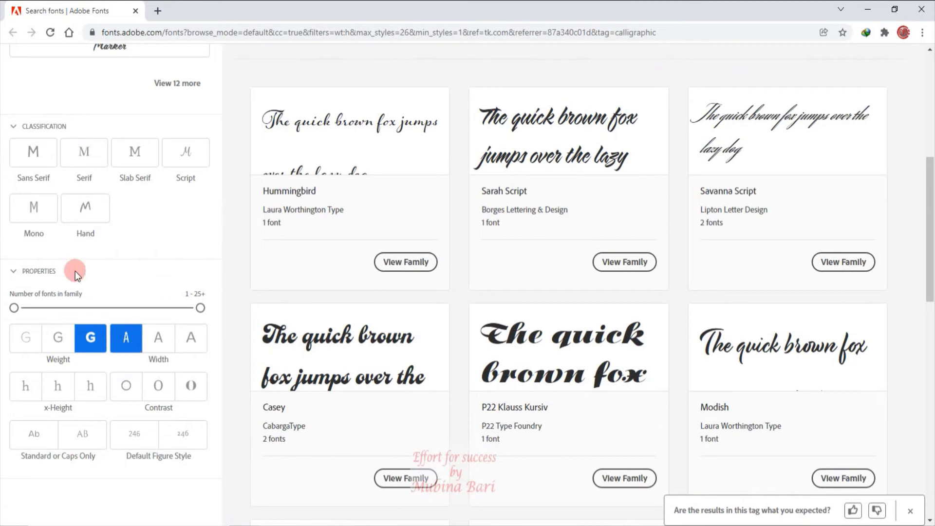
# Step: Show the filtered font families as a list and switch them back to the grid view
pyautogui.moveTo(930, 259); pyautogui.dragTo(929, 174)
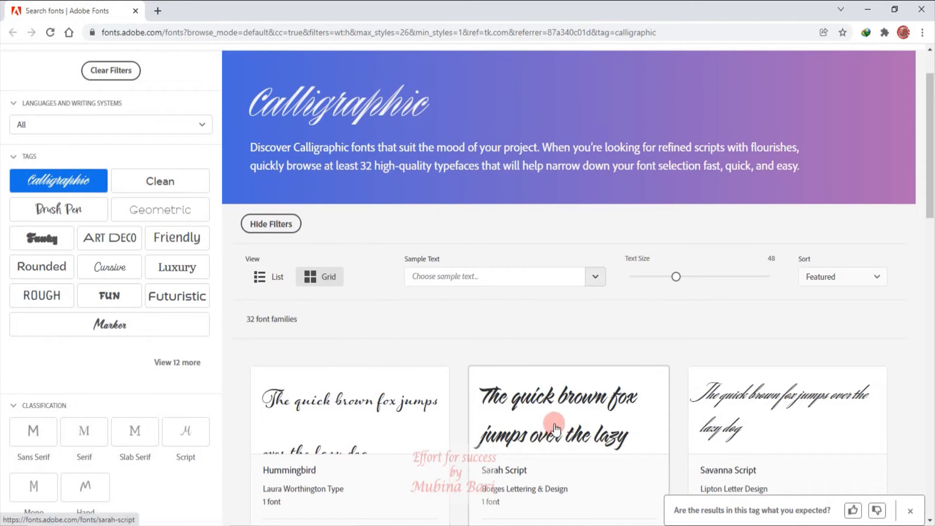
pyautogui.scroll(-3, 536, 236)
pyautogui.click(256, 151)
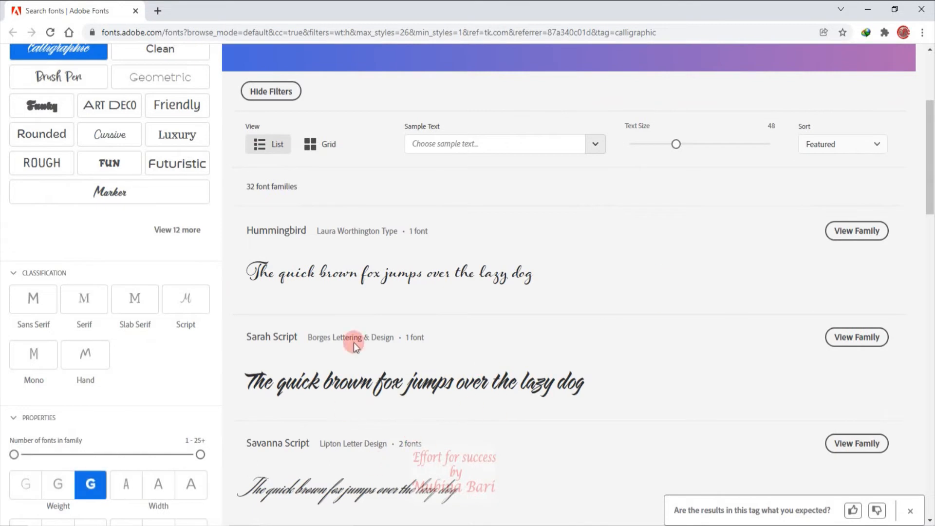
pyautogui.click(308, 145)
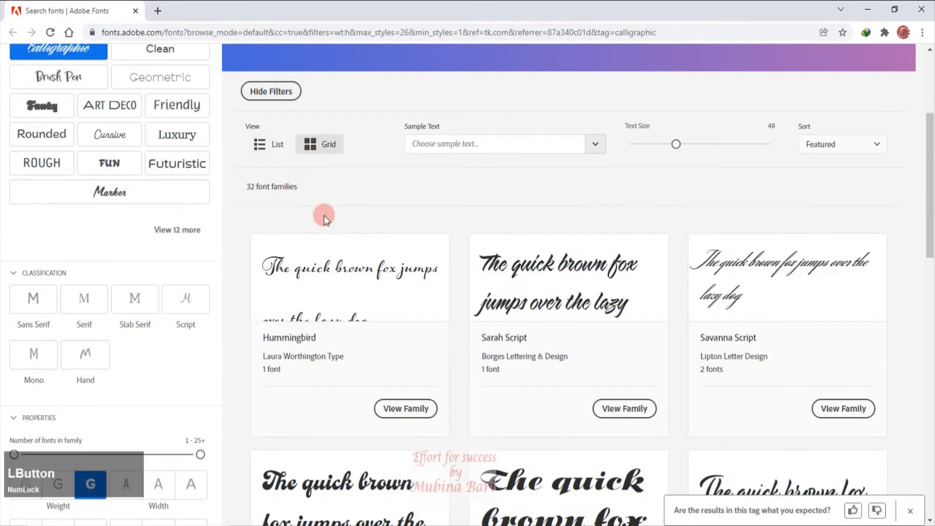
# Step: Set the sample text of the font previews to "Effort for success"
pyautogui.click(480, 146)
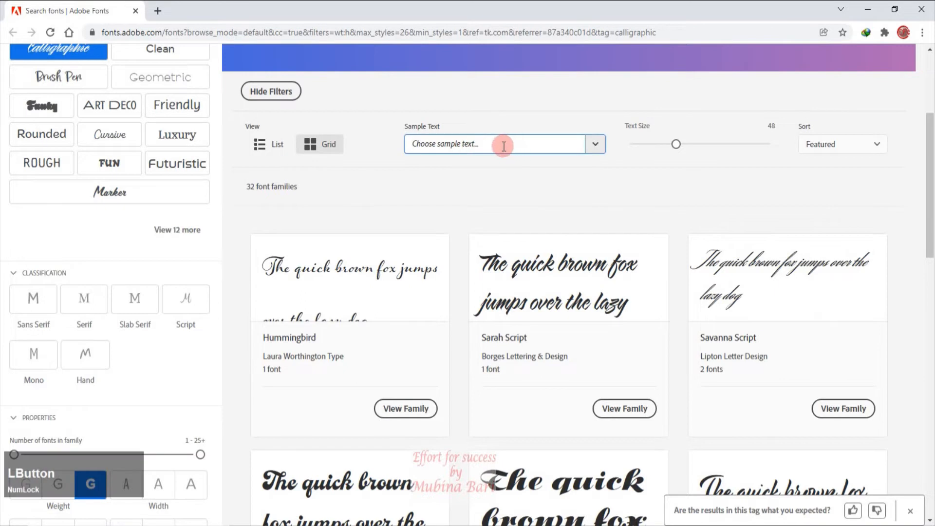
pyautogui.press('capslock')
pyautogui.write('E')
pyautogui.press('capslock')
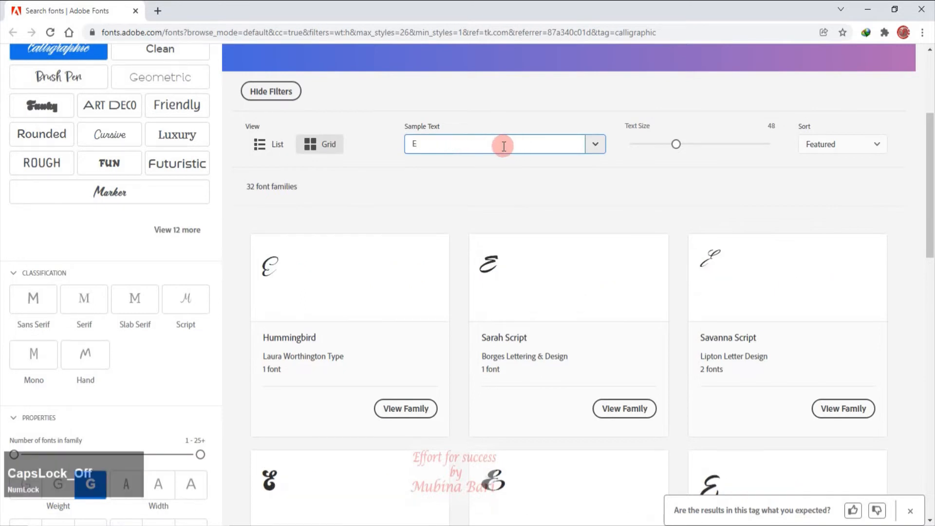
pyautogui.write('ffort fot')
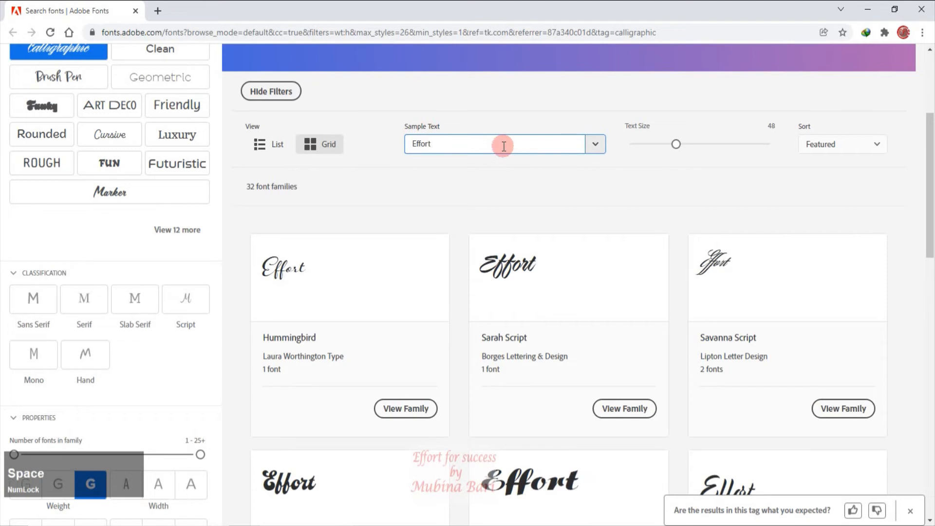
pyautogui.press('BackSpace')
pyautogui.write('r success')
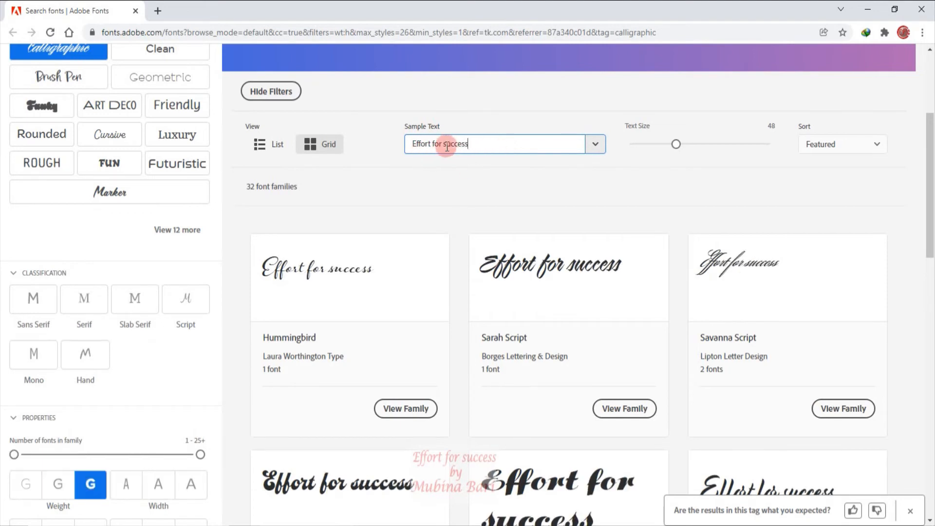
# Step: Look through the previews of the sample text and set their text size to 54
pyautogui.click(930, 240)
pyautogui.moveTo(930, 240); pyautogui.dragTo(931, 292)
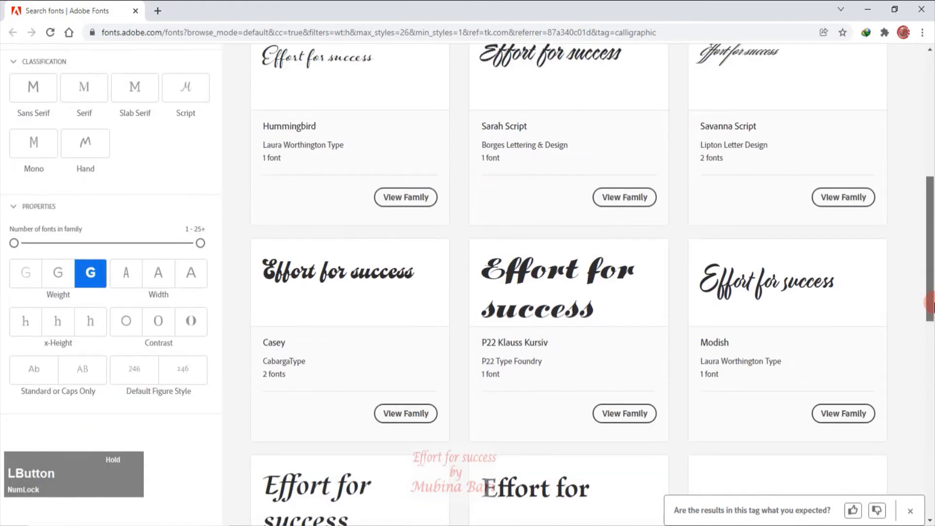
pyautogui.moveTo(931, 303); pyautogui.dragTo(931, 212)
pyautogui.moveTo(676, 242)
pyautogui.mouseDown()
pyautogui.moveTo(730, 251)
pyautogui.moveTo(685, 246)
pyautogui.mouseUp()
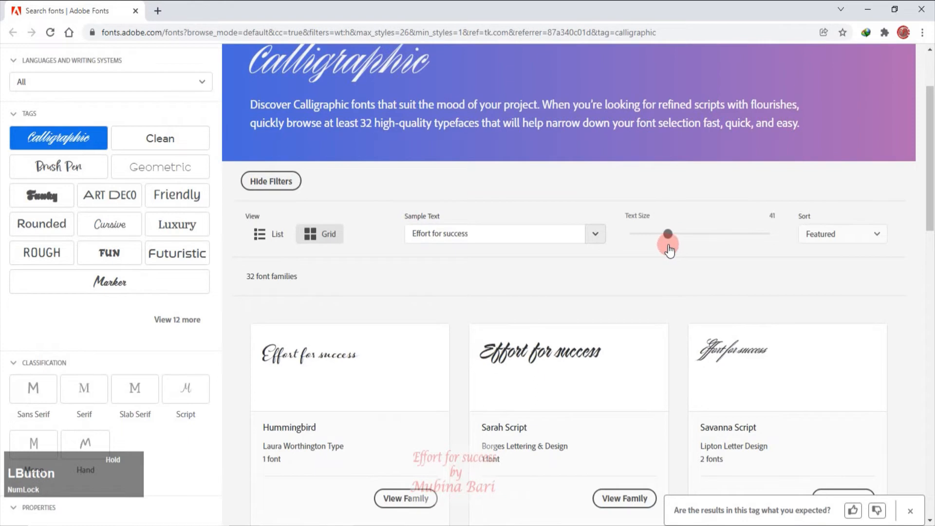
# Step: Look at the sort options for the font families and choose Featured
pyautogui.click(877, 234)
pyautogui.click(878, 239)
pyautogui.click(879, 239)
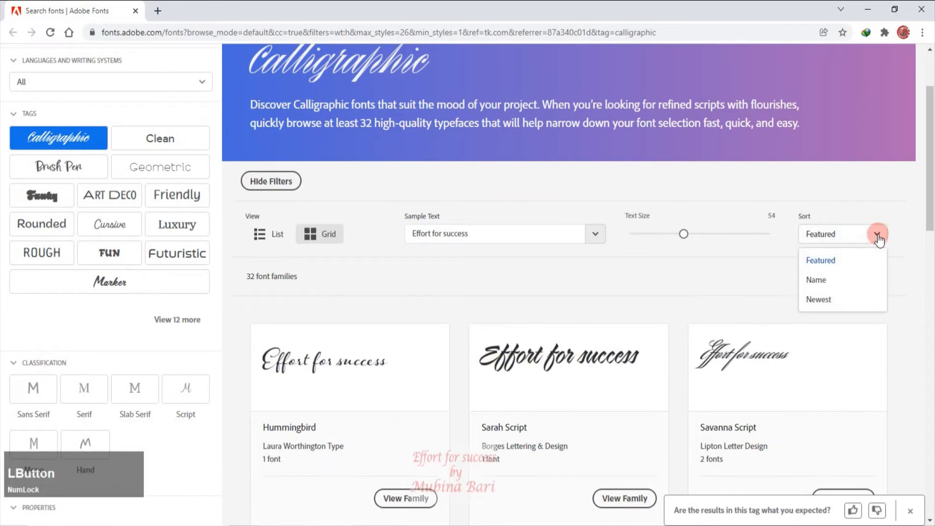
pyautogui.click(823, 263)
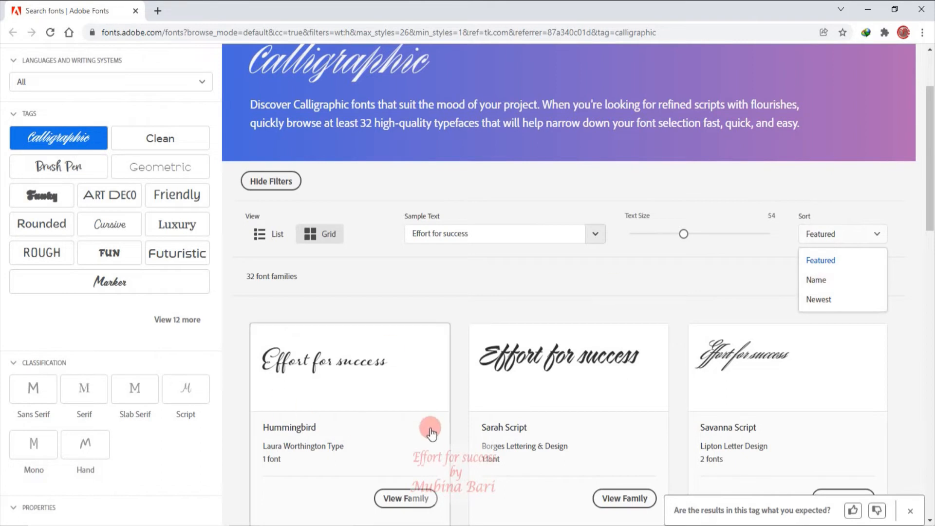
pyautogui.click(820, 259)
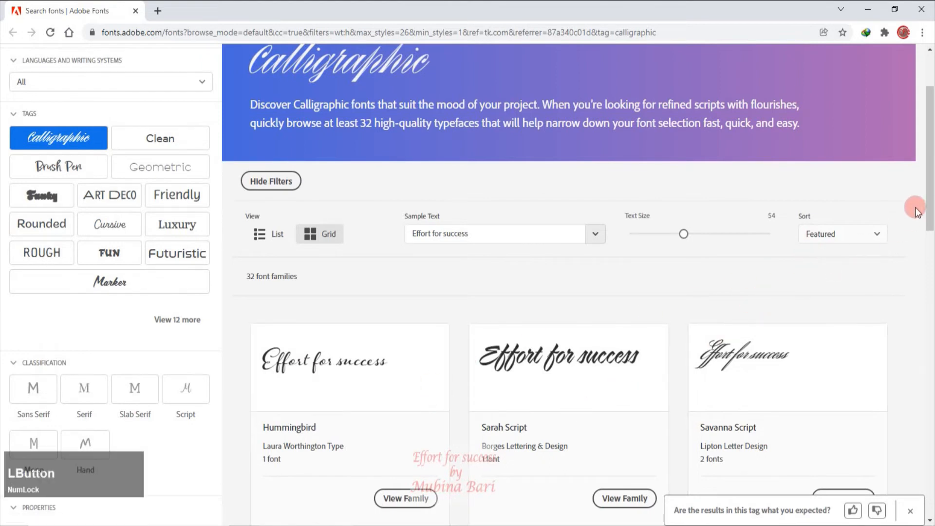
# Step: Find the Casey font among the filtered results and open its family page
pyautogui.scroll(-3, 929, 205)
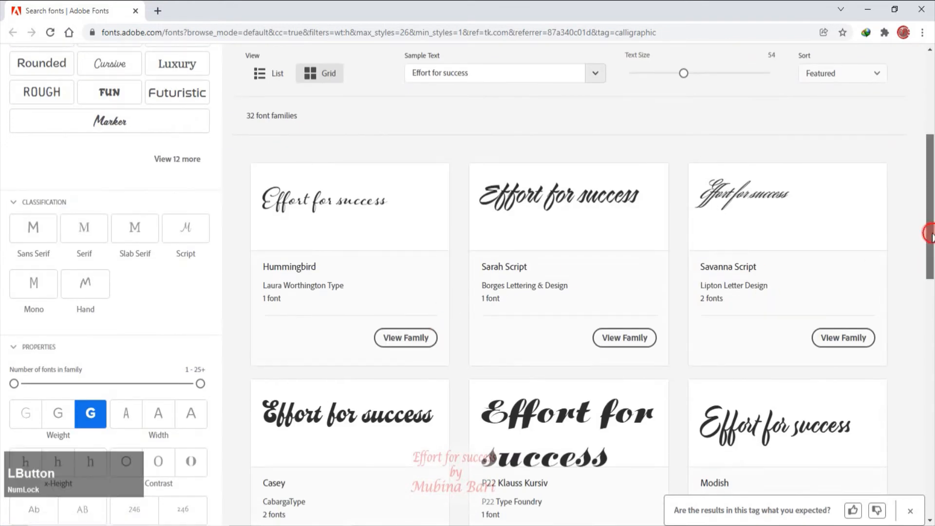
pyautogui.moveTo(931, 234); pyautogui.dragTo(923, 286)
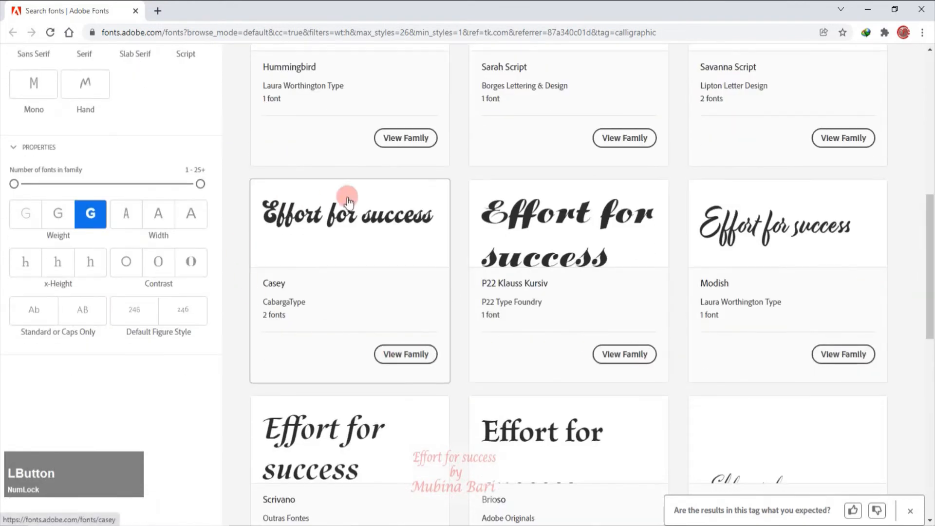
pyautogui.click(405, 355)
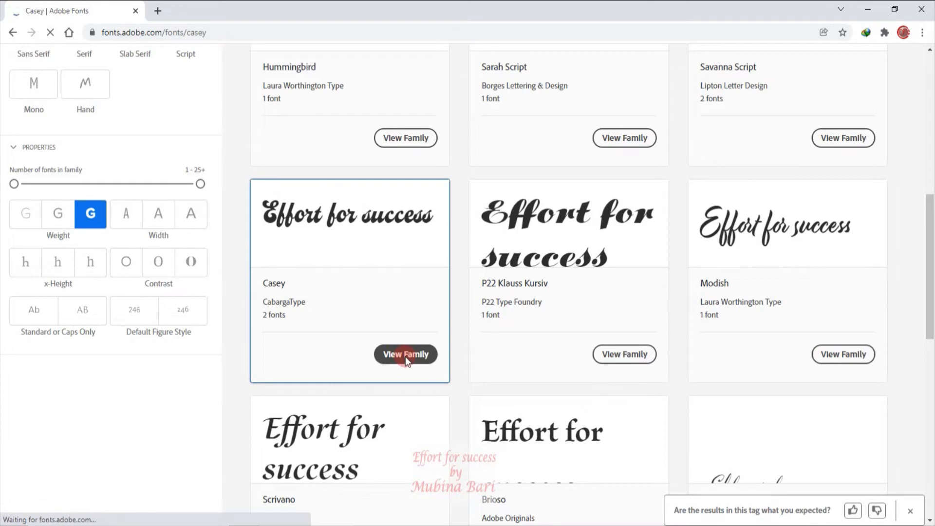
# Step: Try to activate the Casey fonts, then close the Adobe sign-in page and return to Illustrator
pyautogui.moveTo(931, 129); pyautogui.dragTo(902, 94)
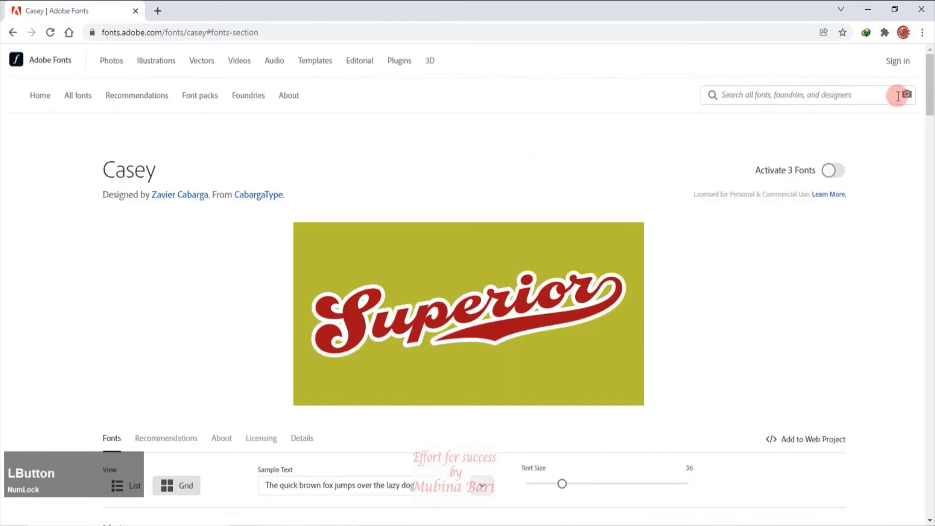
pyautogui.click(830, 177)
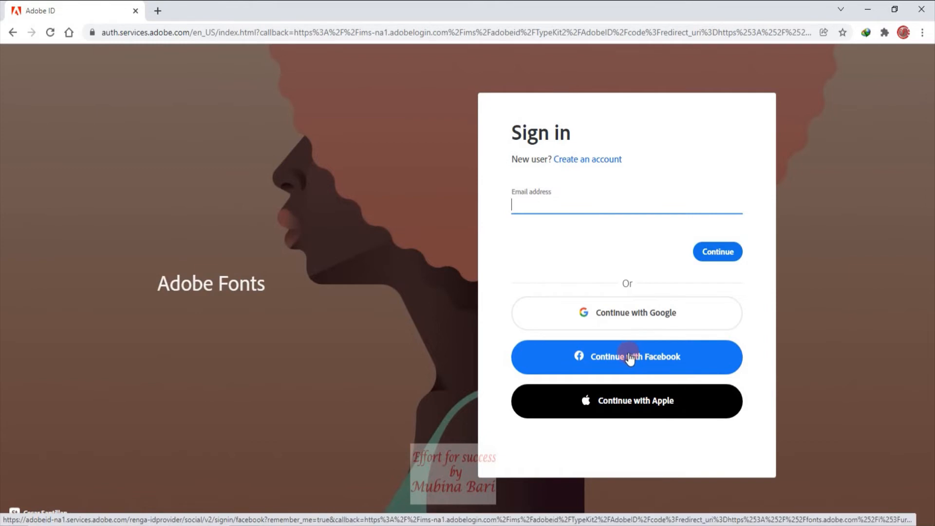
pyautogui.click(136, 12)
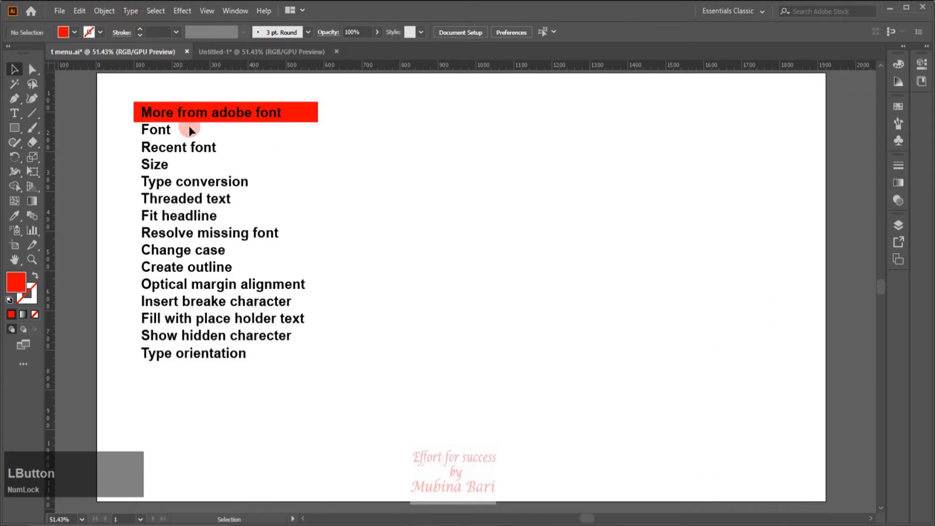
# Step: Move the red highlight bar onto the Font line and examine the list of installed fonts
pyautogui.moveTo(190, 130); pyautogui.dragTo(190, 130)
pyautogui.click(130, 11)
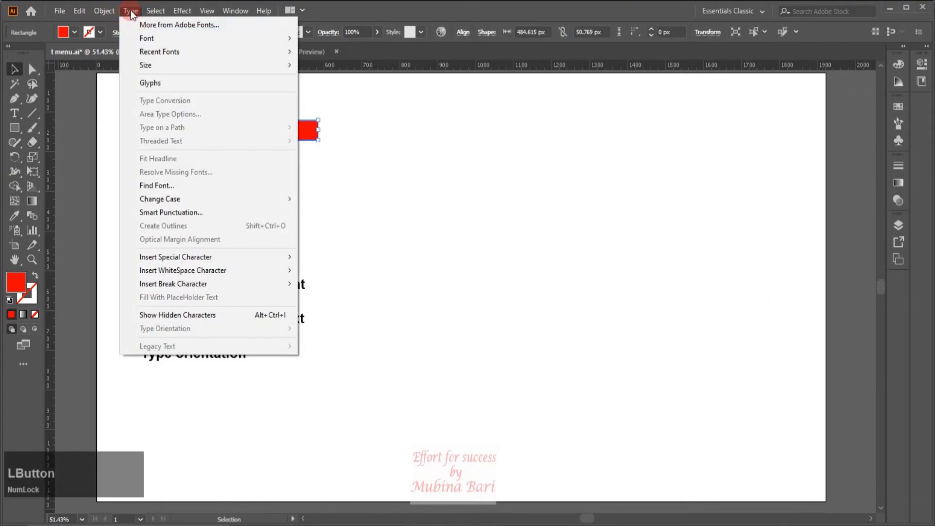
pyautogui.click(142, 41)
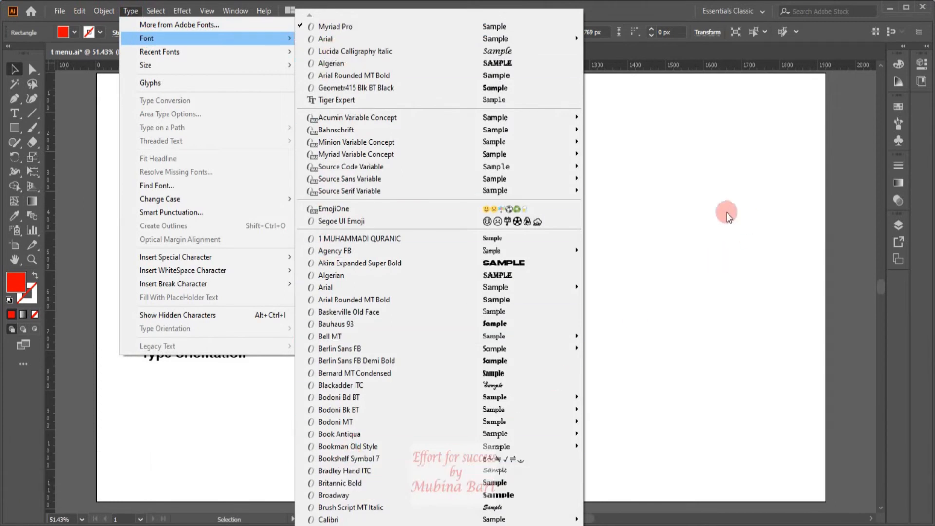
pyautogui.click(748, 220)
# Step: Select the topic list text and preview installed fonts on it, including Lucida Calligraphy Italic, without applying one
pyautogui.click(163, 155)
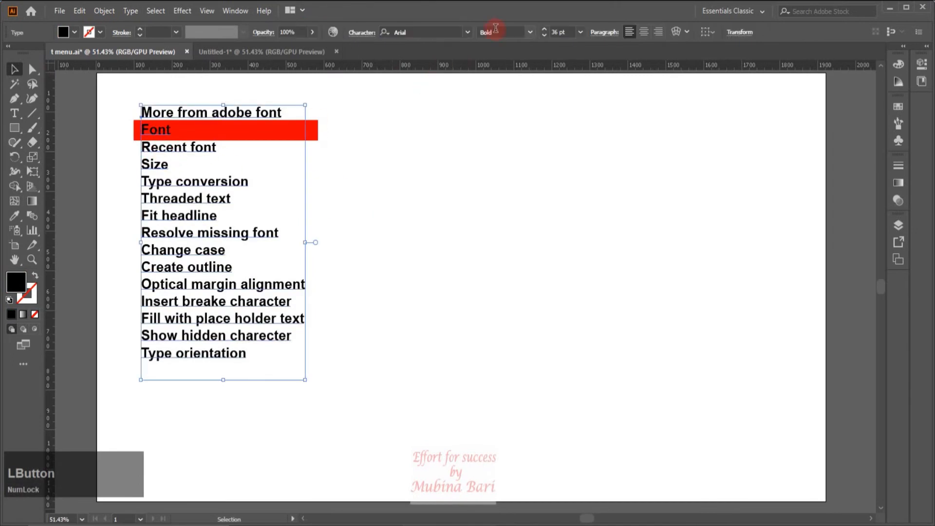
pyautogui.click(468, 32)
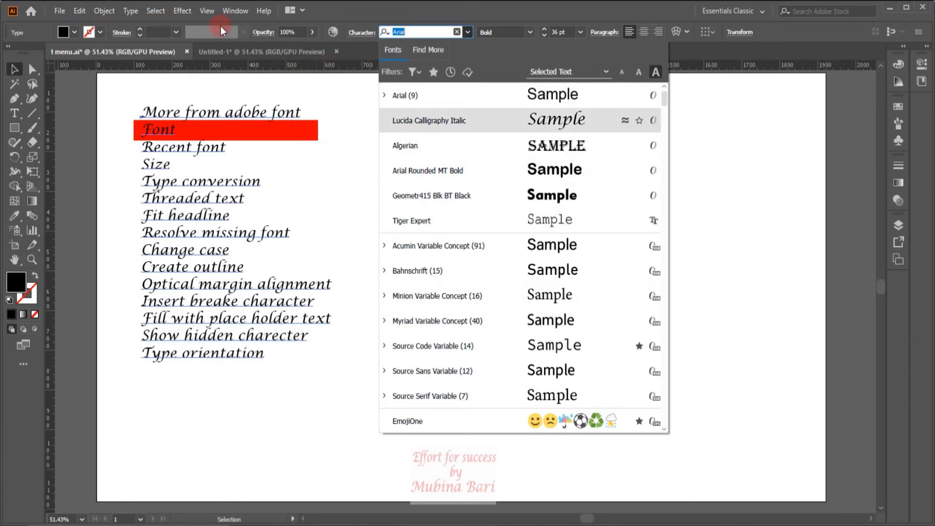
pyautogui.click(131, 11)
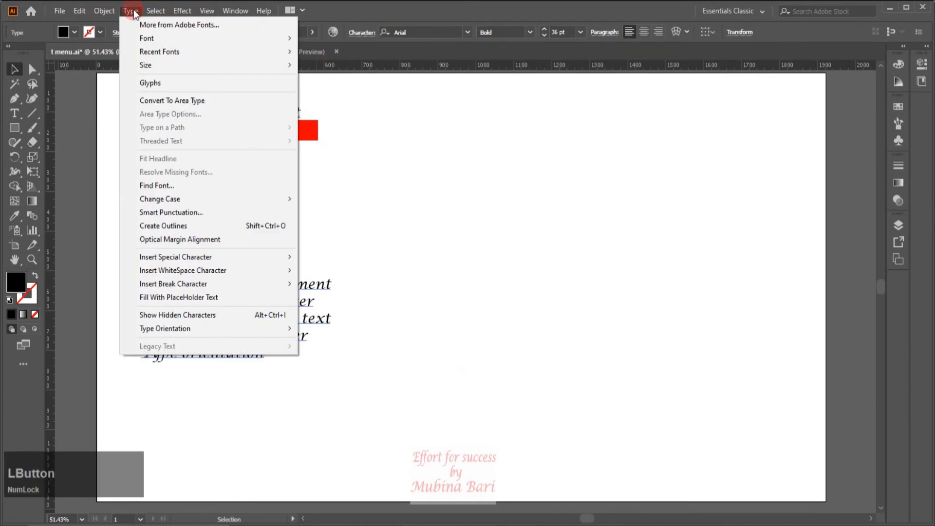
pyautogui.click(160, 39)
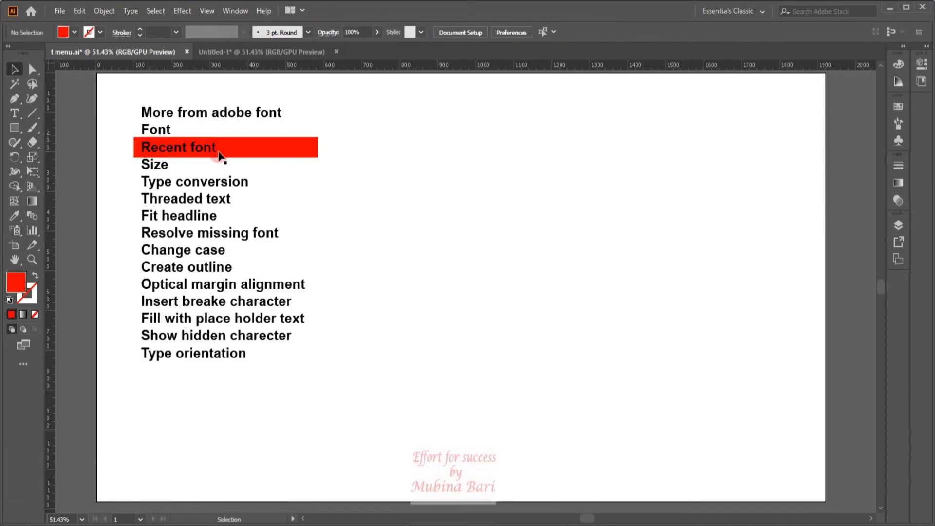
# Step: Examine the list of recently used fonts and the list of preset type sizes without applying any
pyautogui.click(130, 11)
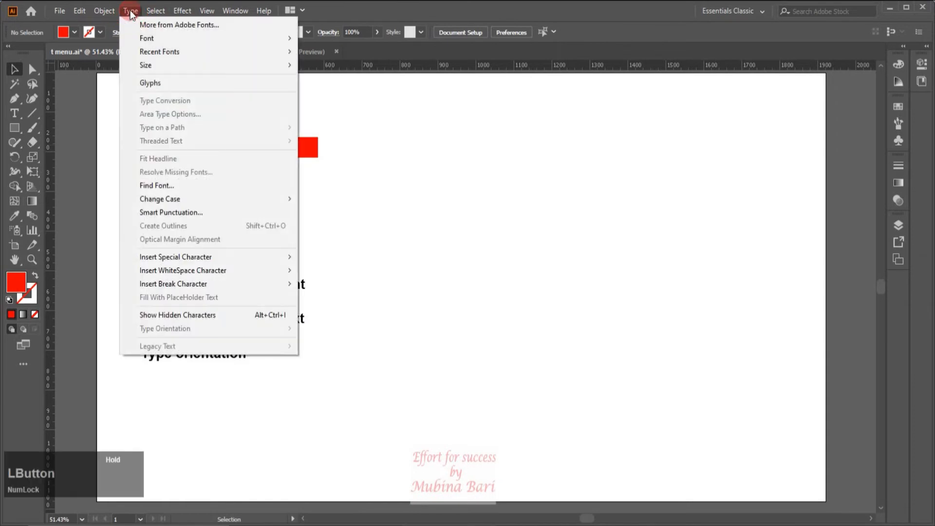
pyautogui.moveTo(161, 52)
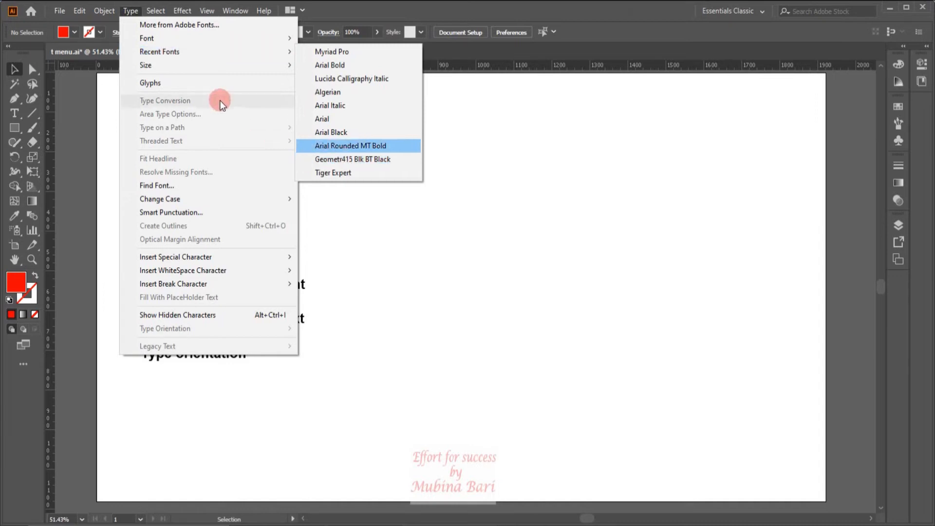
pyautogui.click(388, 113)
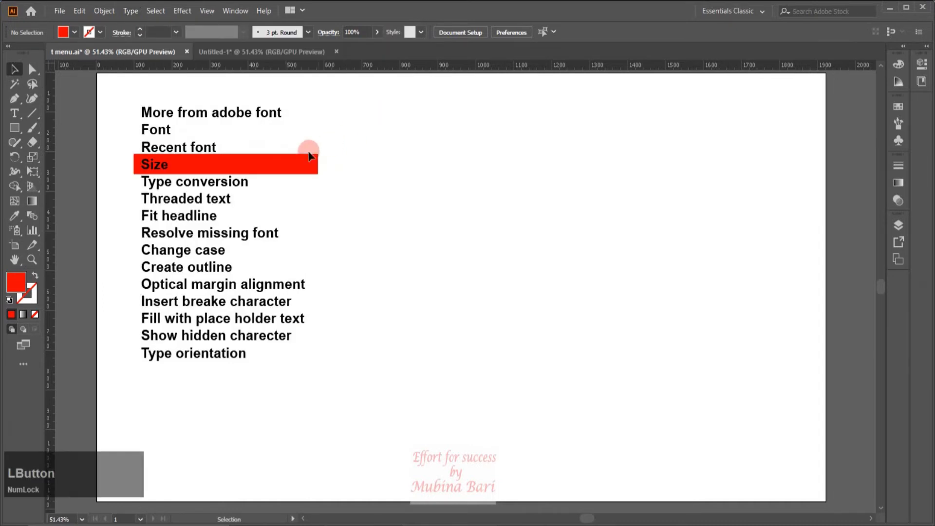
pyautogui.click(130, 11)
pyautogui.moveTo(145, 64)
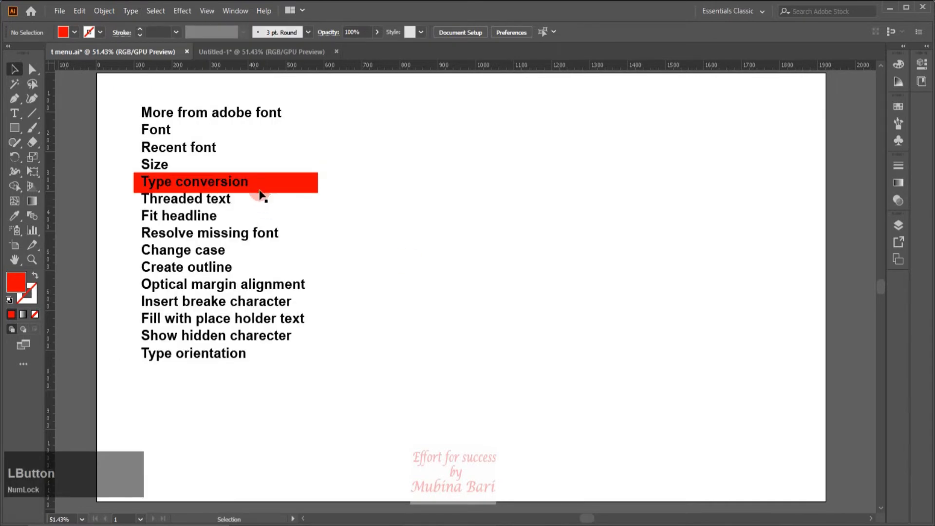
# Step: Create a tall area of placeholder text beside the topic list and convert it to point type
pyautogui.click(13, 116)
pyautogui.moveTo(399, 137); pyautogui.dragTo(515, 318)
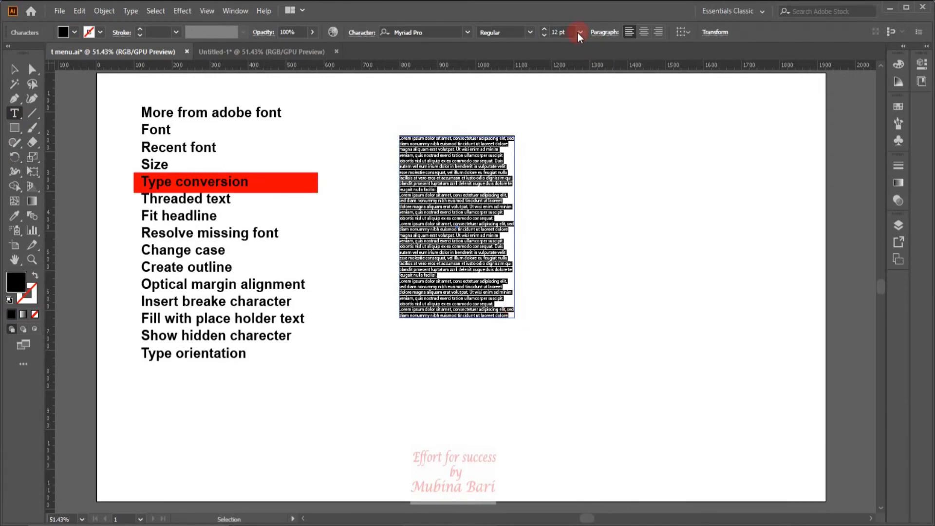
pyautogui.click(14, 69)
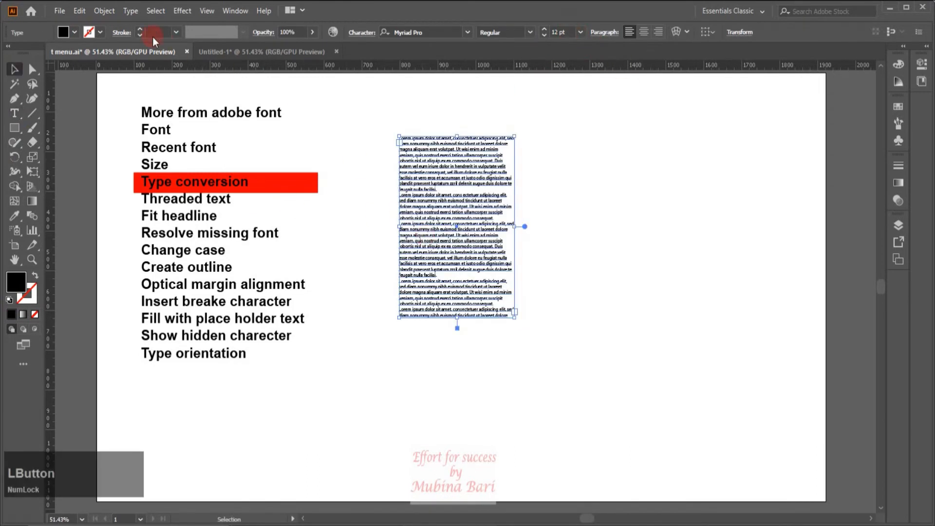
pyautogui.click(132, 11)
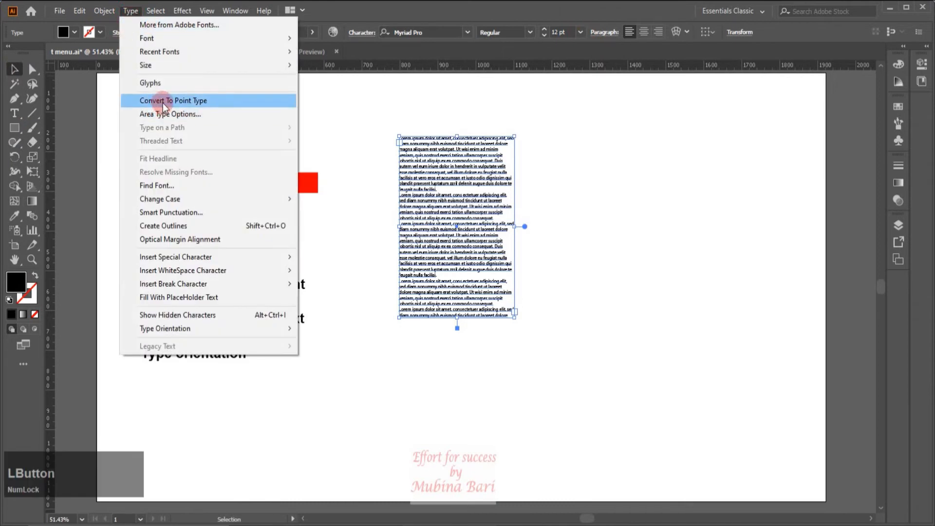
pyautogui.click(215, 105)
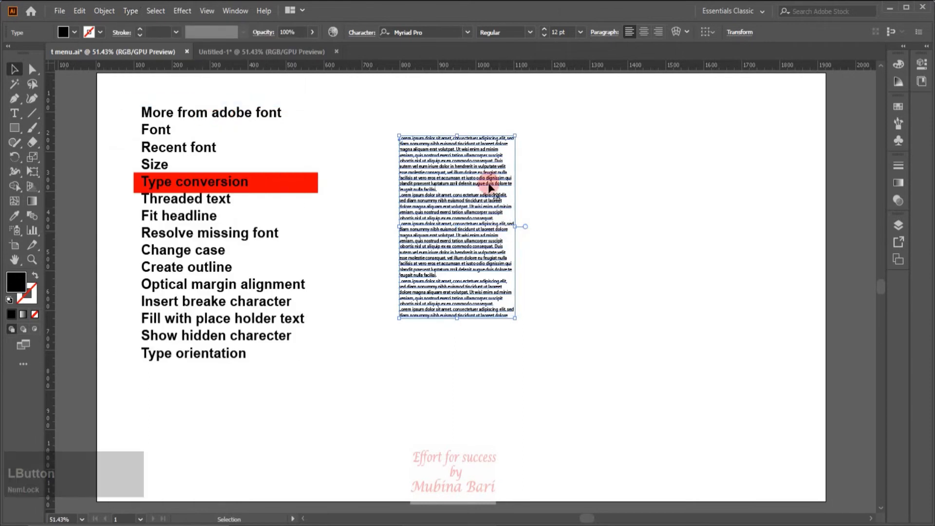
# Step: Reselect the placeholder text block, convert it back to area type, and deselect it
pyautogui.click(641, 235)
pyautogui.click(491, 263)
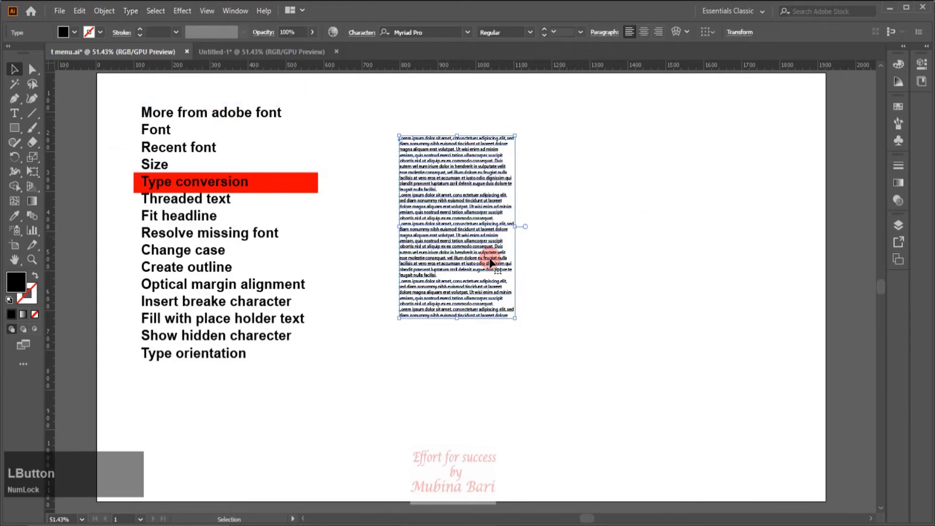
pyautogui.click(130, 10)
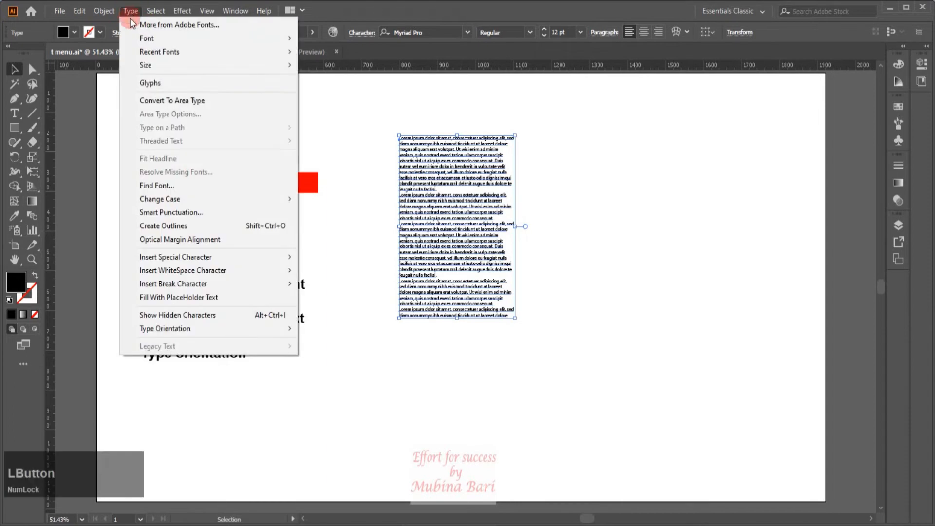
pyautogui.click(176, 103)
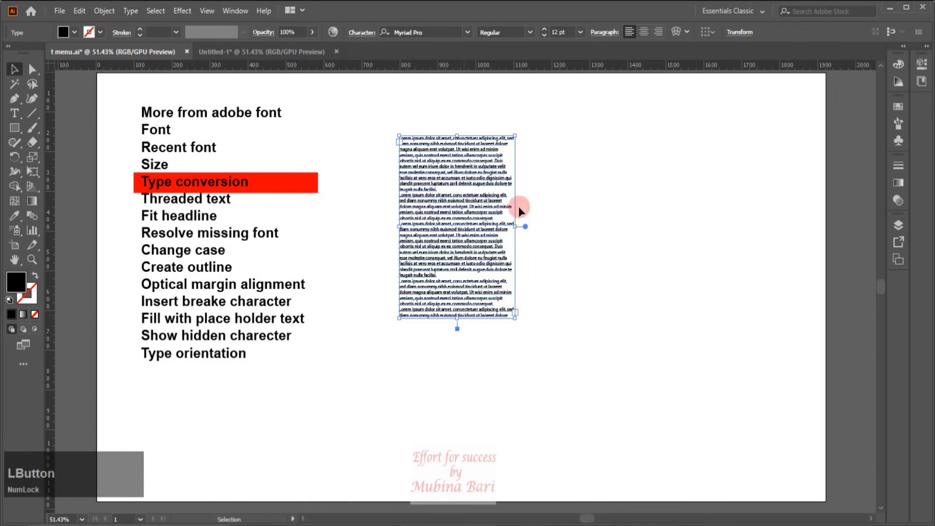
pyautogui.click(319, 192)
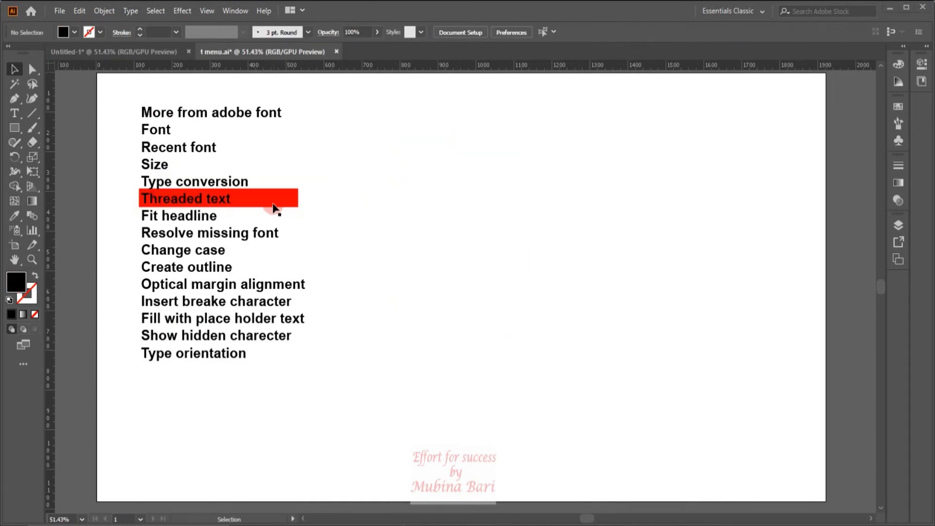
# Step: Create two tall placeholder text areas side by side beside the topic list for the threaded text example
pyautogui.click(14, 113)
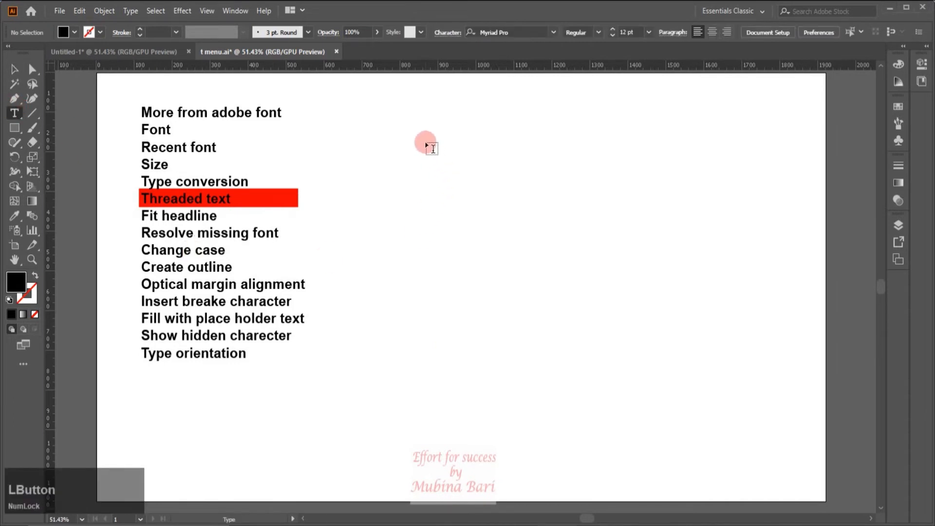
pyautogui.moveTo(426, 143); pyautogui.dragTo(518, 330)
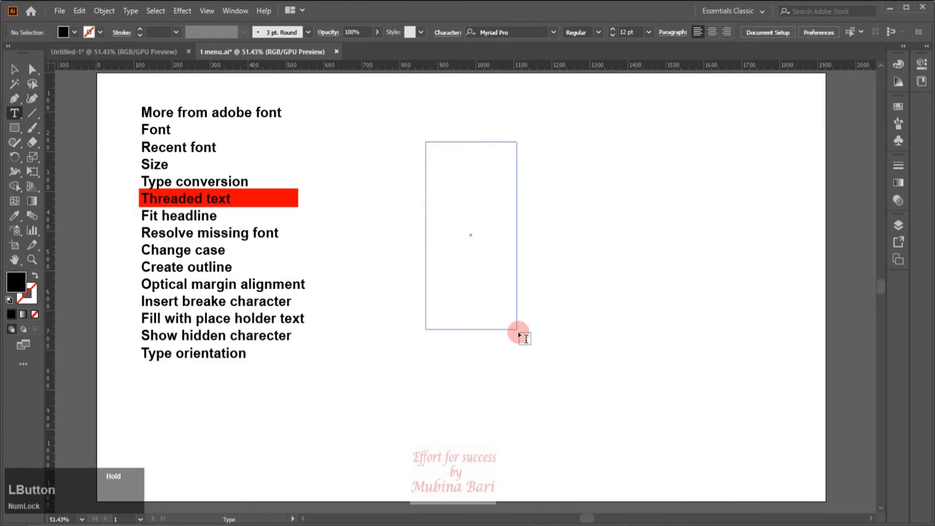
pyautogui.moveTo(564, 138); pyautogui.dragTo(637, 319)
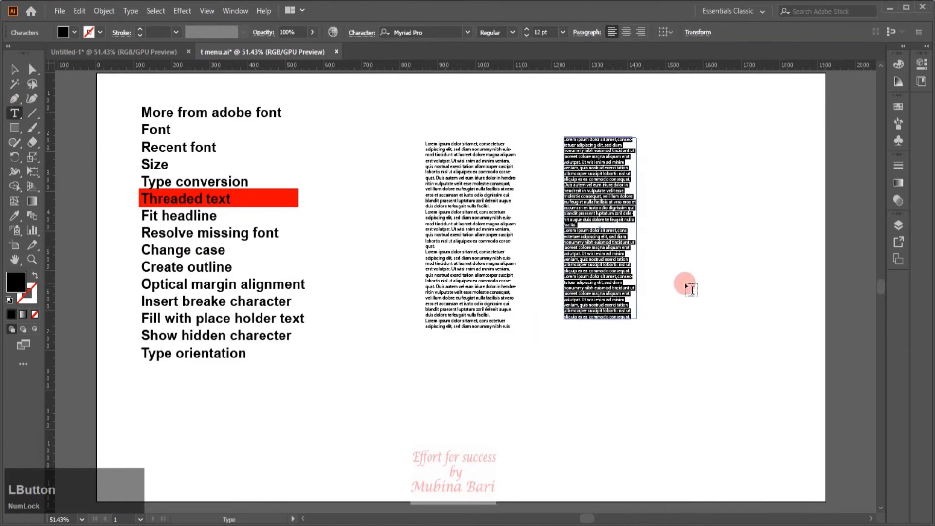
# Step: Select both placeholder text areas and link them as threaded text
pyautogui.click(16, 69)
pyautogui.moveTo(396, 109)
pyautogui.mouseDown()
pyautogui.moveTo(424, 221)
pyautogui.moveTo(650, 396)
pyautogui.mouseUp()
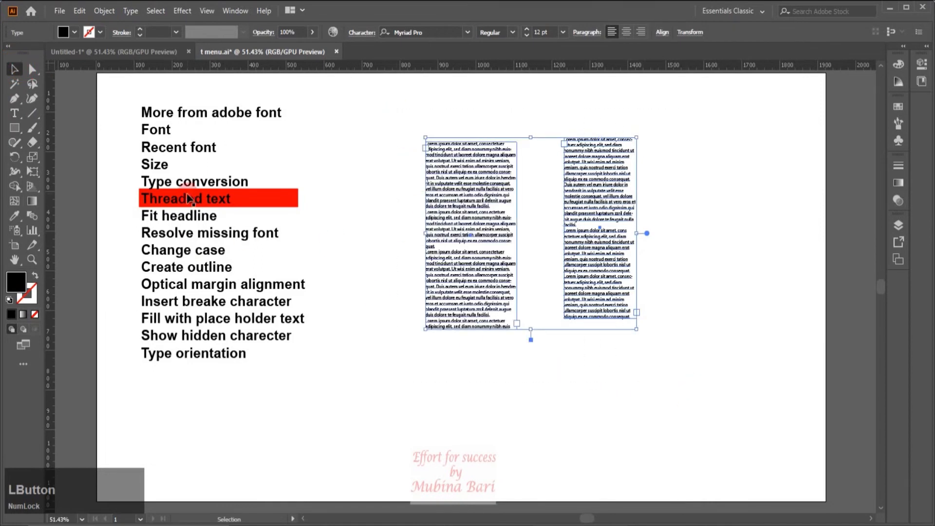
pyautogui.click(130, 10)
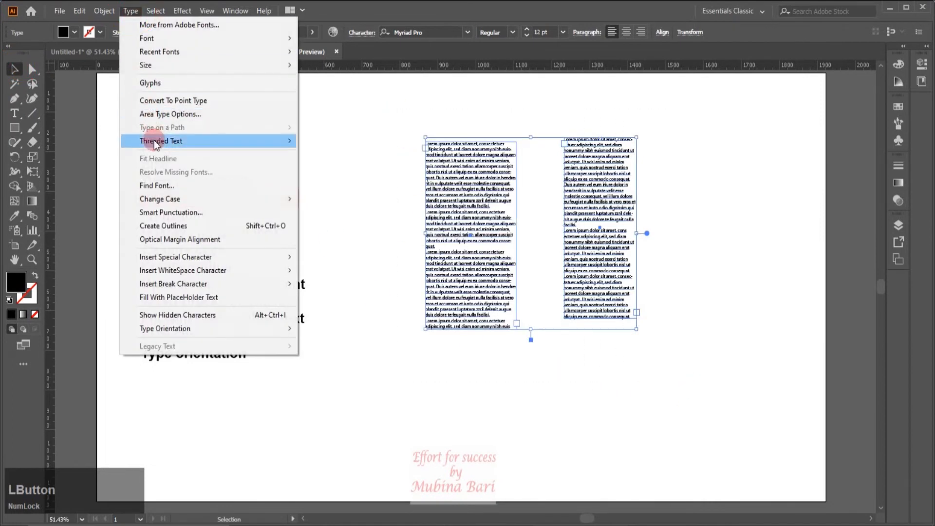
pyautogui.moveTo(155, 142)
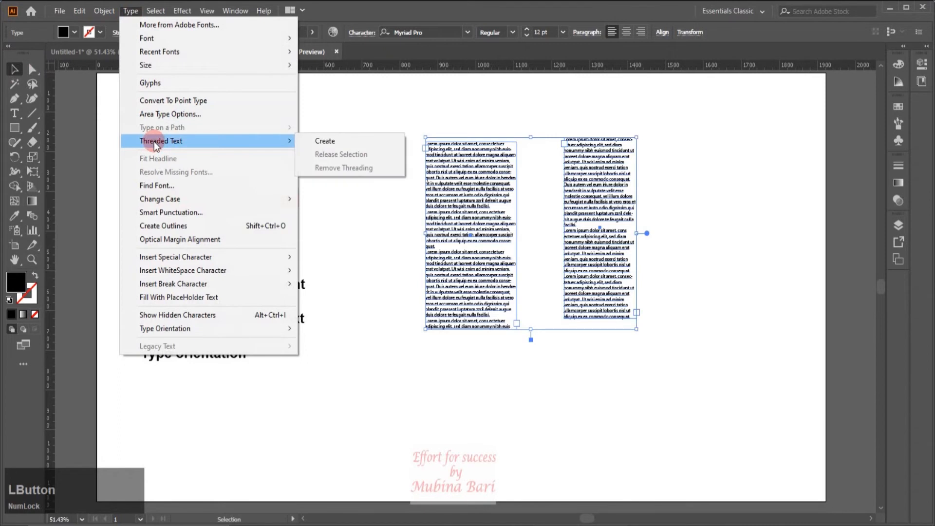
pyautogui.click(327, 141)
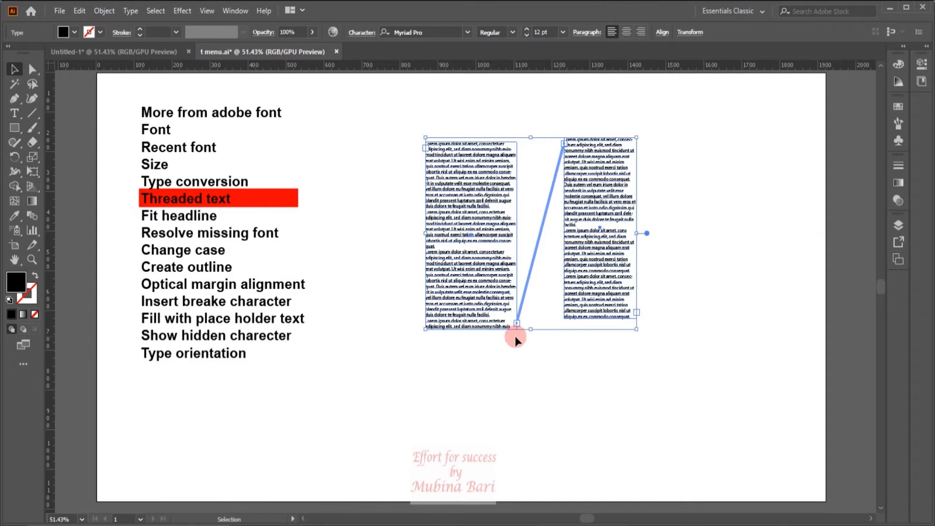
# Step: Try releasing only the first text frame from the thread with Release Selection, and undo the release
pyautogui.click(420, 374)
pyautogui.click(469, 319)
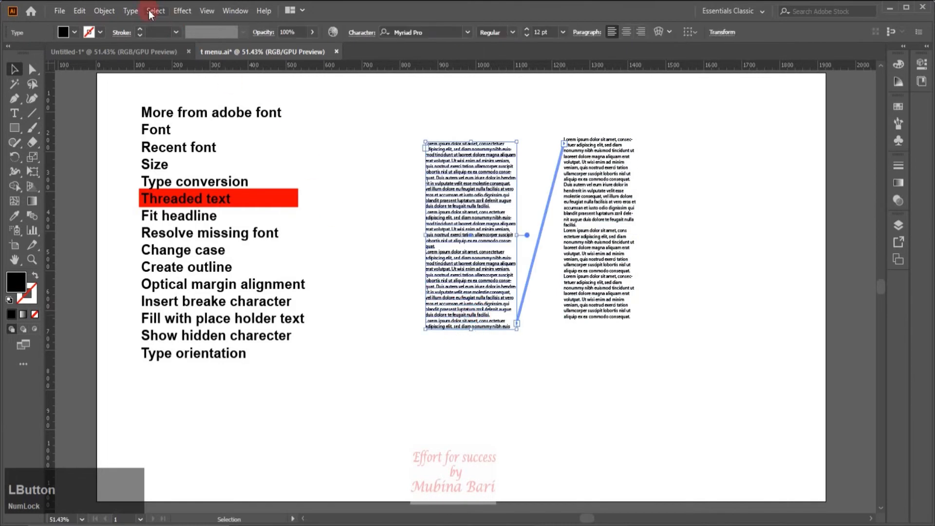
pyautogui.click(134, 10)
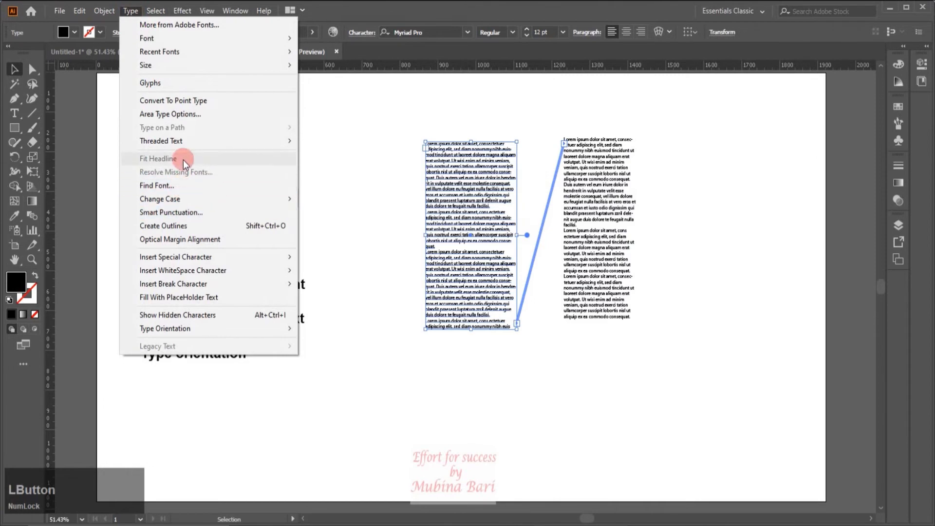
pyautogui.moveTo(184, 143)
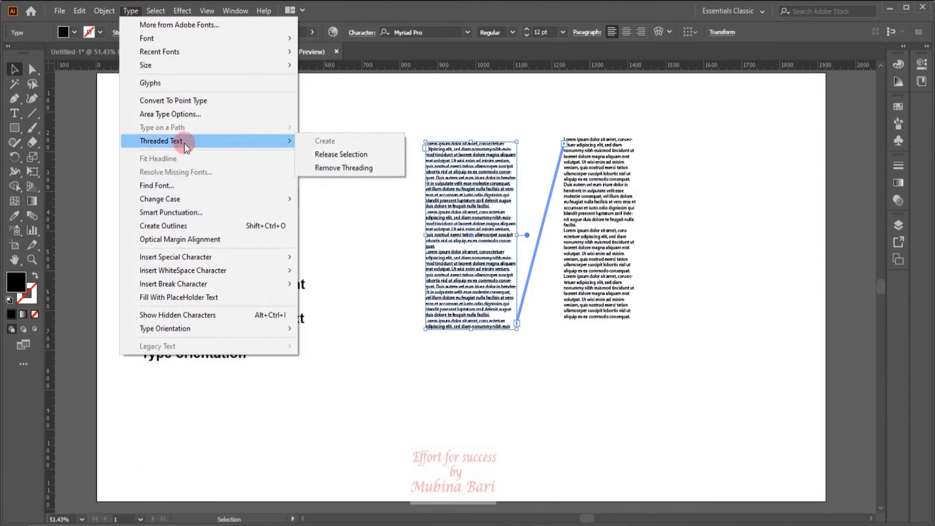
pyautogui.click(321, 155)
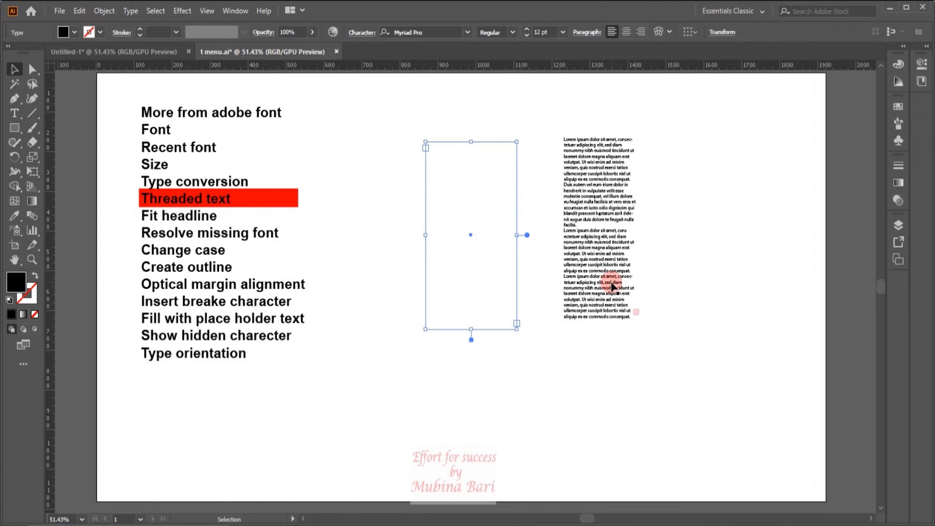
pyautogui.hotkey('ctrl', 'z')
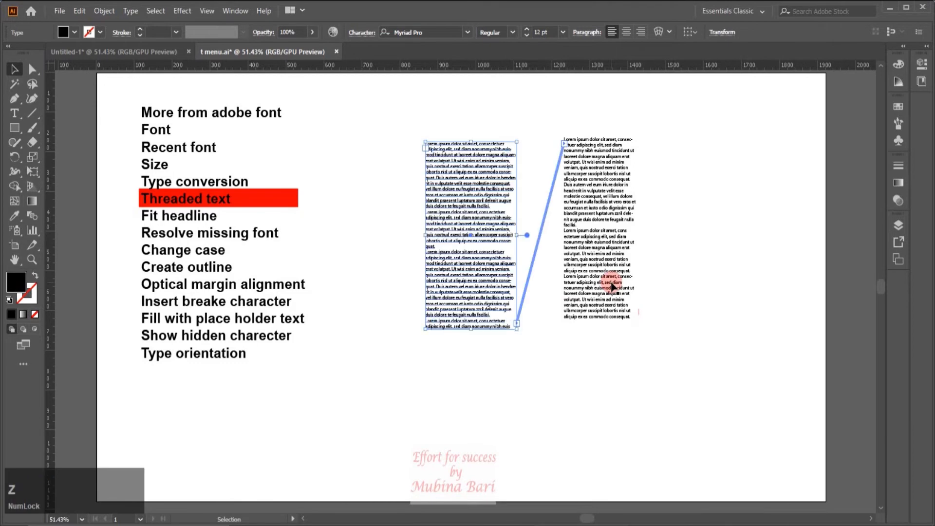
# Step: Select both threaded frames, remove their threading, and delete the frames
pyautogui.moveTo(399, 116)
pyautogui.mouseDown()
pyautogui.moveTo(662, 390)
pyautogui.moveTo(699, 390)
pyautogui.mouseUp()
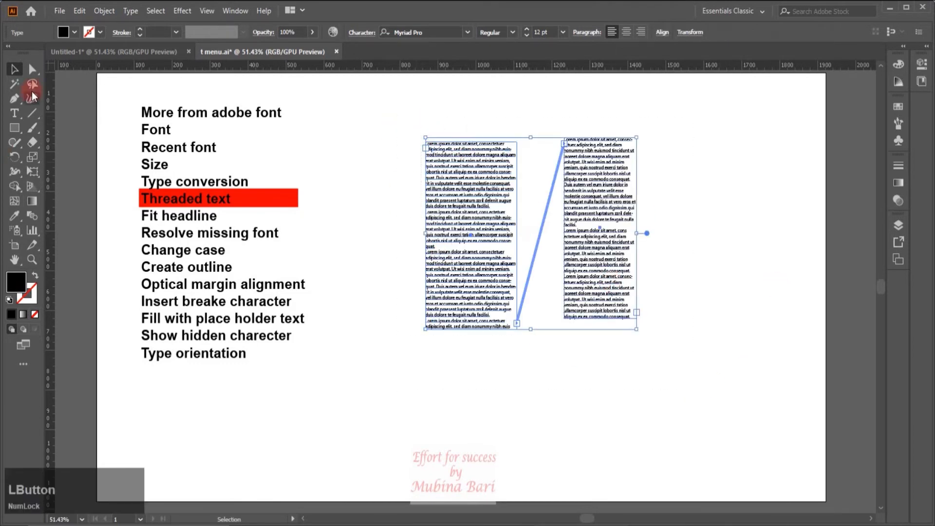
pyautogui.click(136, 12)
pyautogui.moveTo(212, 139)
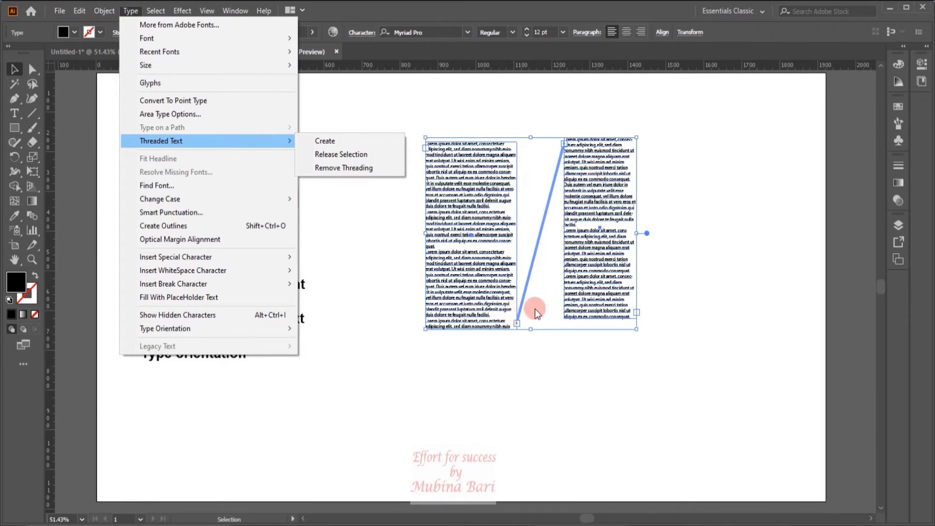
pyautogui.click(340, 169)
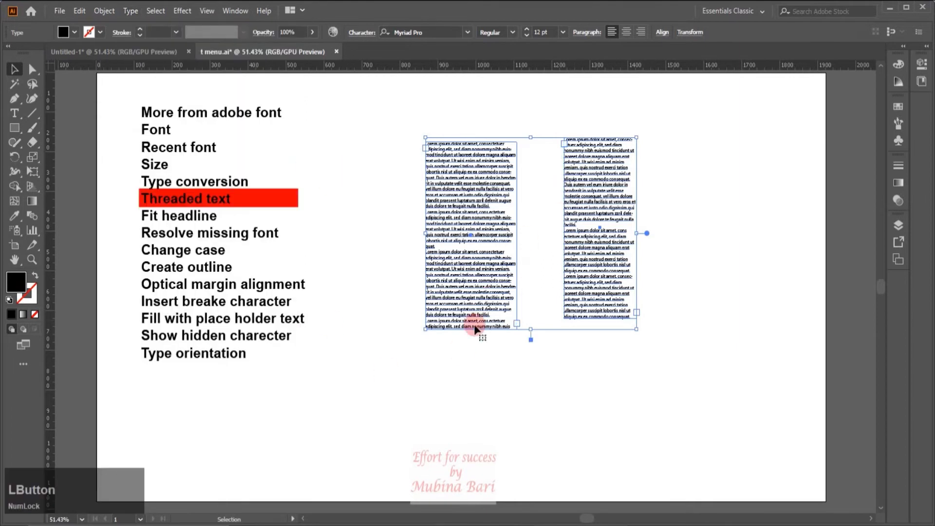
pyautogui.click(521, 321)
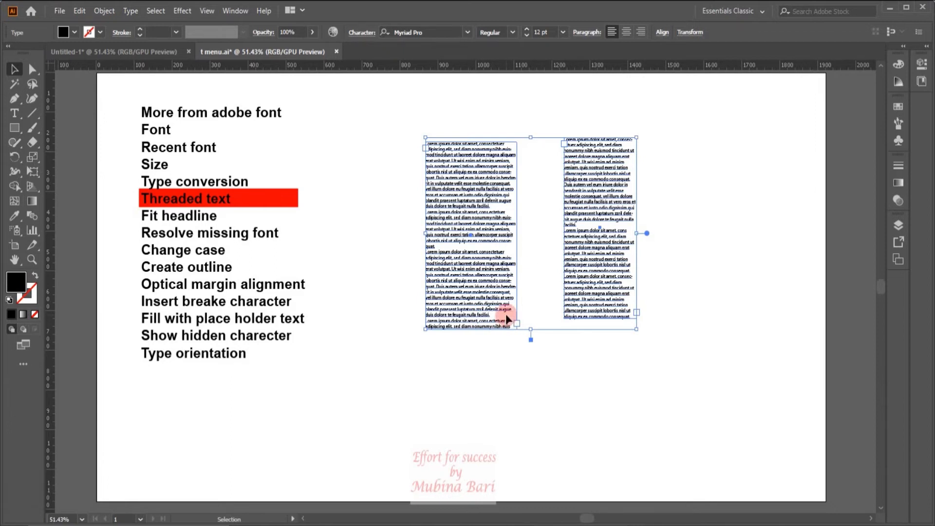
pyautogui.press('Delete')
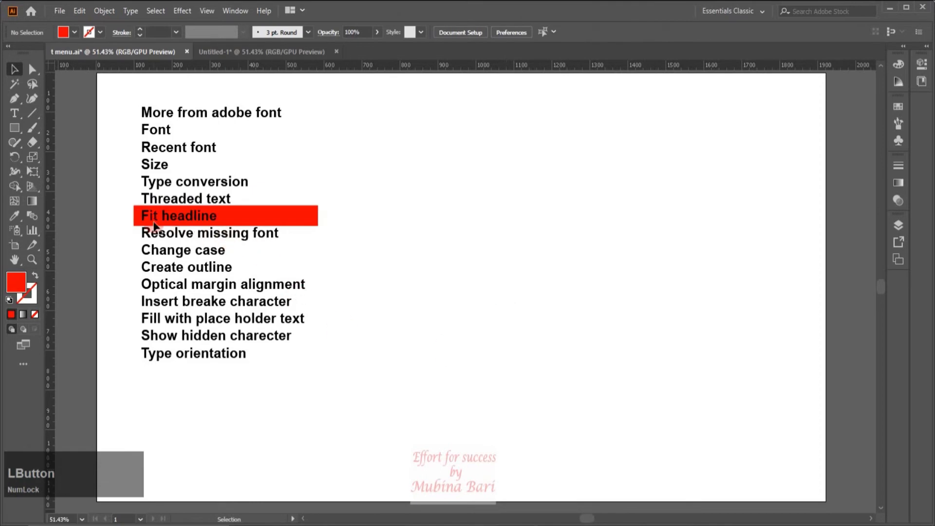
# Step: Create a placeholder text area beside the topic list and trim its text to "Lorem ipsum dolor sit amet, consectetuer"
pyautogui.click(14, 113)
pyautogui.moveTo(445, 145); pyautogui.dragTo(592, 343)
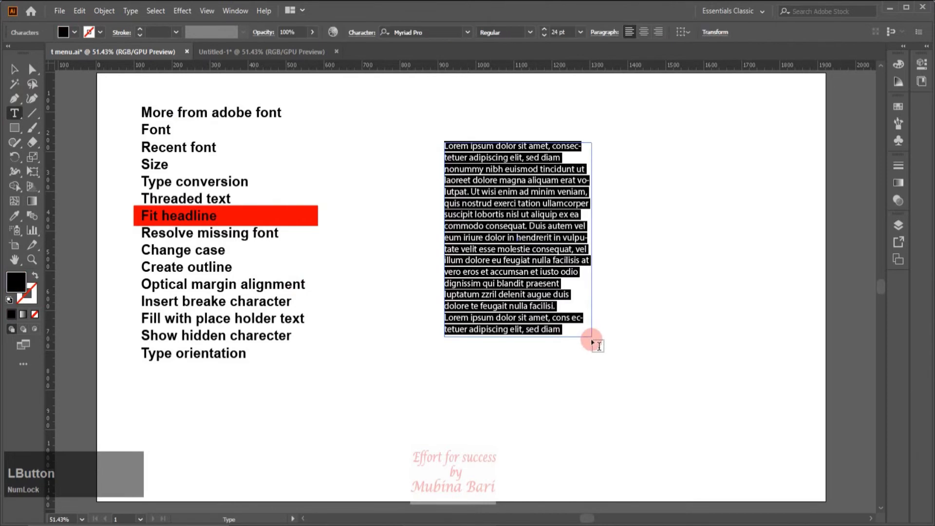
pyautogui.click(13, 116)
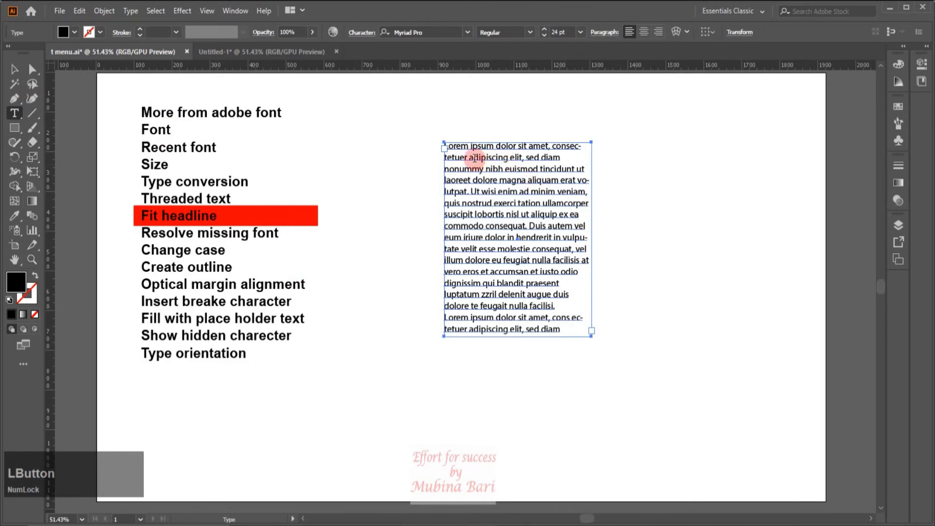
pyautogui.moveTo(470, 158); pyautogui.dragTo(588, 326)
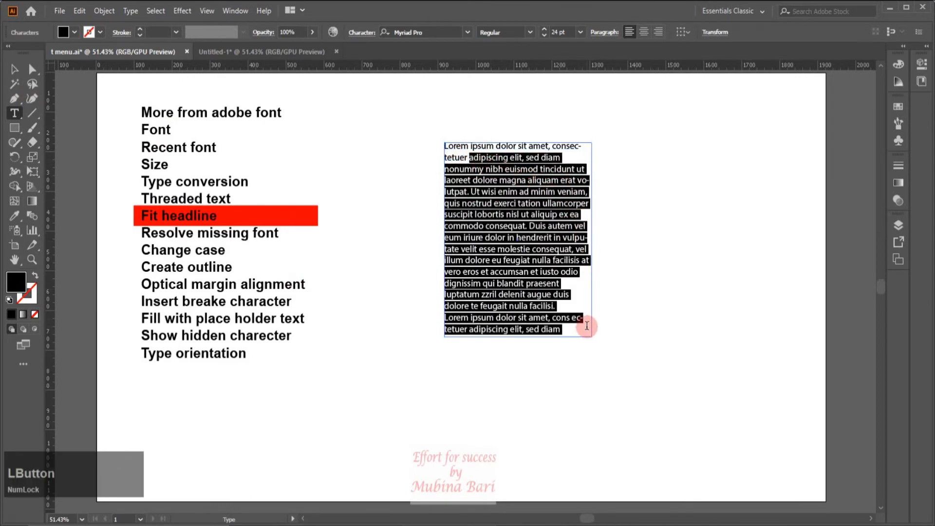
pyautogui.press('Delete')
# Step: Create a second, narrower placeholder text area beside the first, shorten its text to "Lorem ipsum", and deselect it
pyautogui.moveTo(619, 149); pyautogui.dragTo(717, 349)
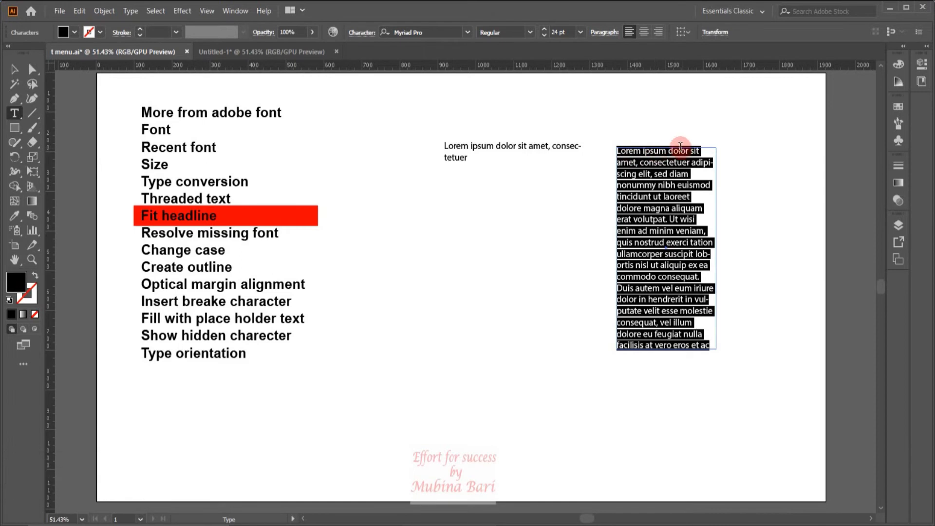
pyautogui.moveTo(670, 149)
pyautogui.mouseDown()
pyautogui.moveTo(691, 184)
pyautogui.moveTo(719, 344)
pyautogui.mouseUp()
pyautogui.press('Delete')
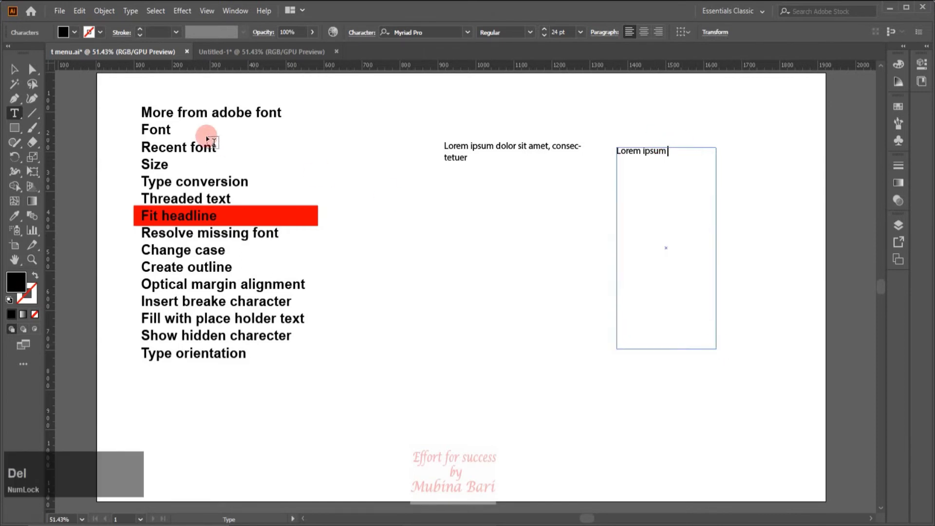
pyautogui.click(17, 73)
pyautogui.click(360, 128)
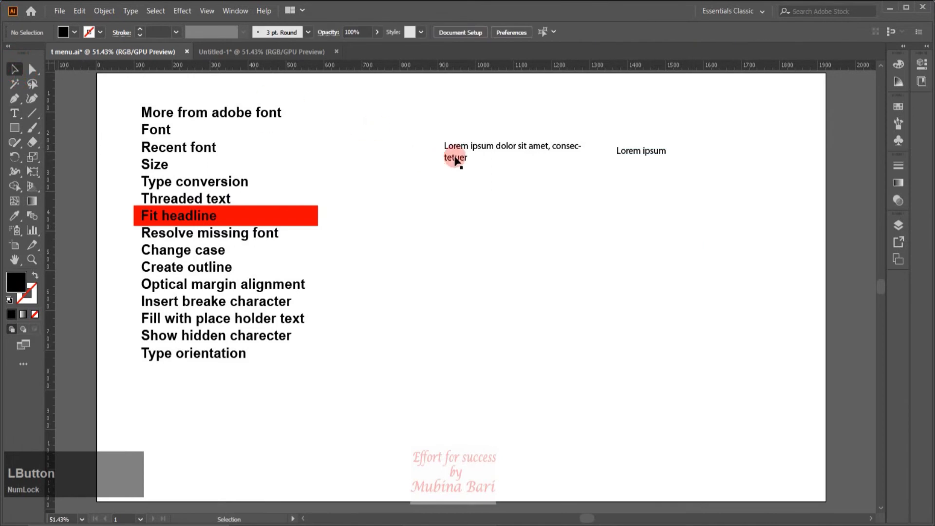
# Step: Apply Fit Headline to the whole text "Lorem ipsum dolor sit amet, consectetuer" in the wider text area, and deselect it
pyautogui.click(455, 158)
pyautogui.click(14, 113)
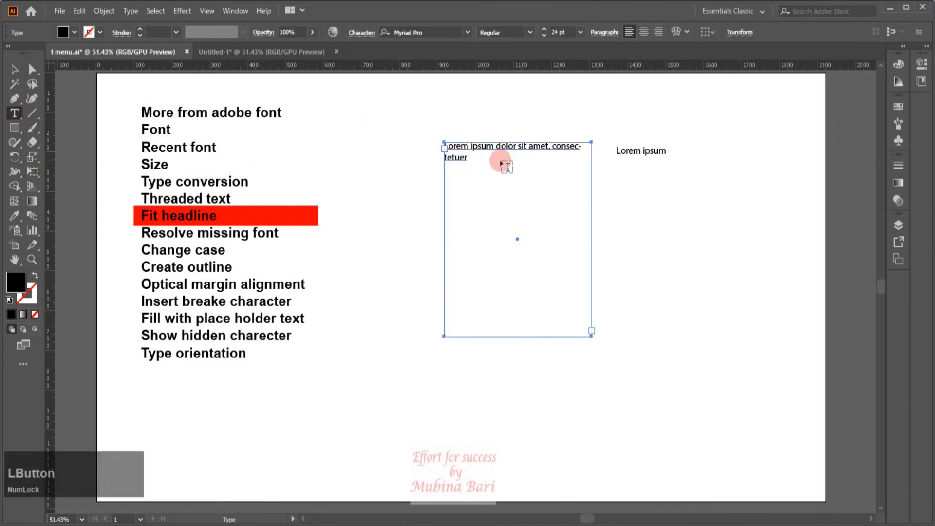
pyautogui.moveTo(467, 158); pyautogui.dragTo(444, 146)
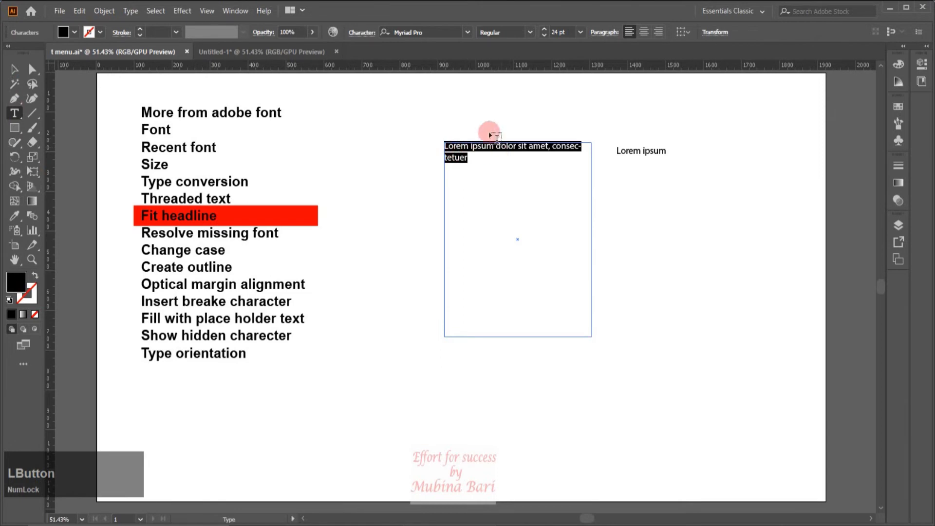
pyautogui.click(132, 11)
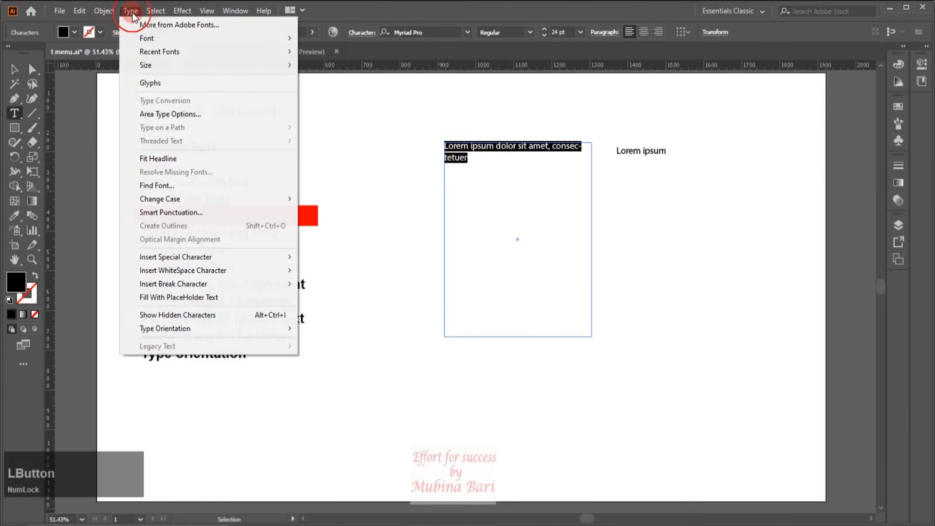
pyautogui.click(165, 159)
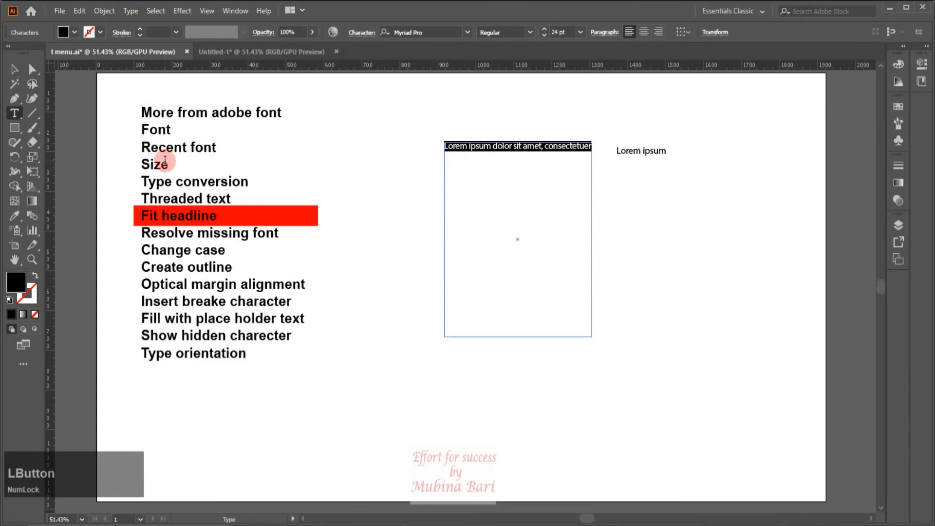
pyautogui.click(14, 70)
pyautogui.click(357, 198)
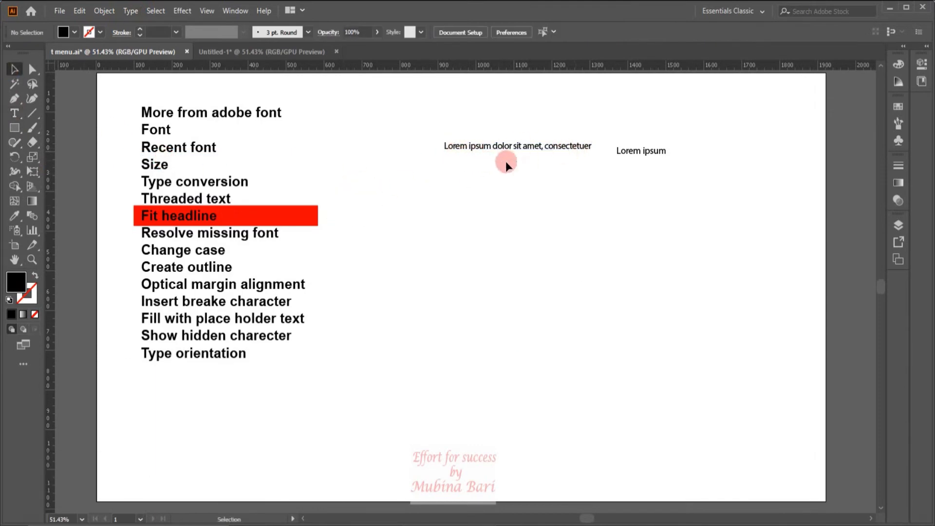
# Step: Apply Fit Headline to the "Lorem ipsum" text in the narrower text area and deselect it
pyautogui.click(654, 152)
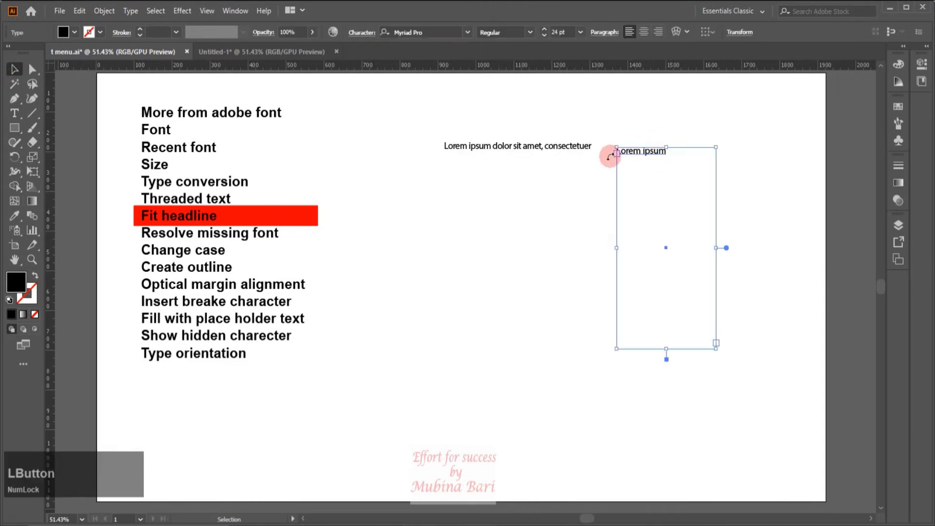
pyautogui.click(14, 113)
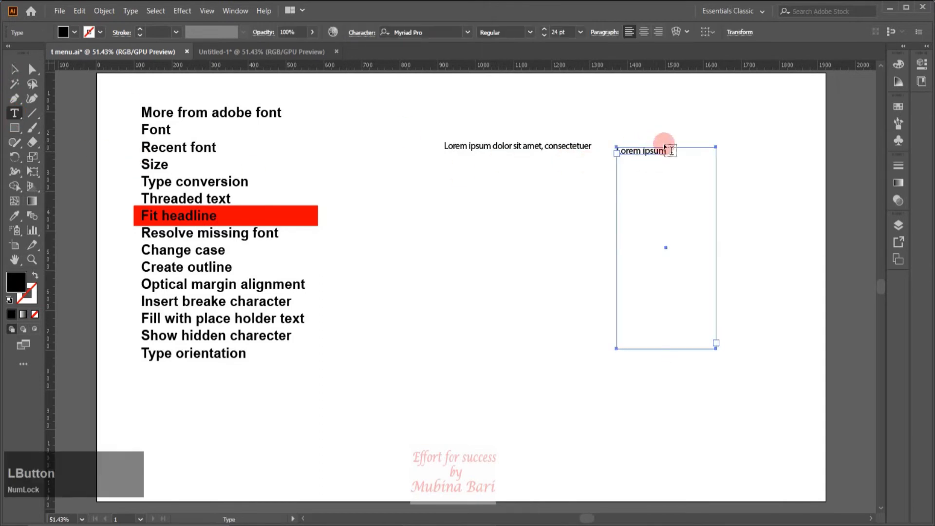
pyautogui.moveTo(668, 152); pyautogui.dragTo(618, 153)
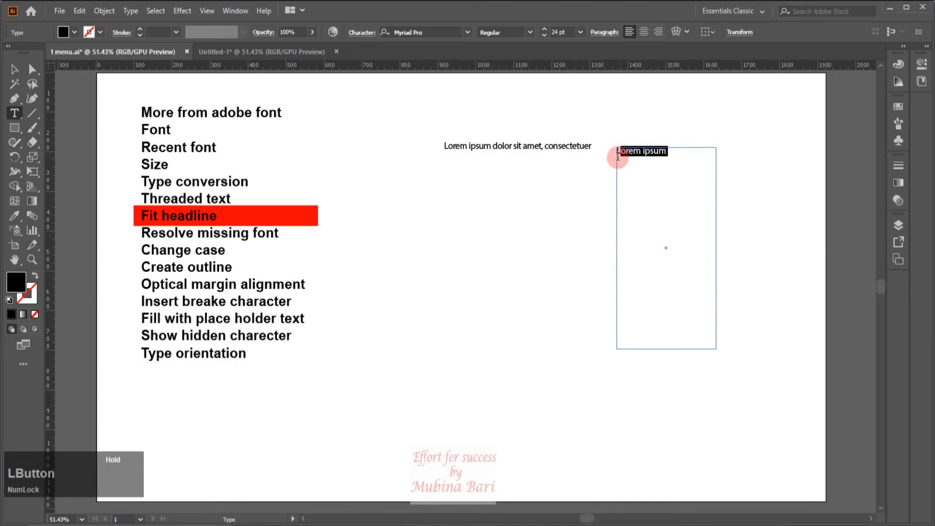
pyautogui.click(130, 11)
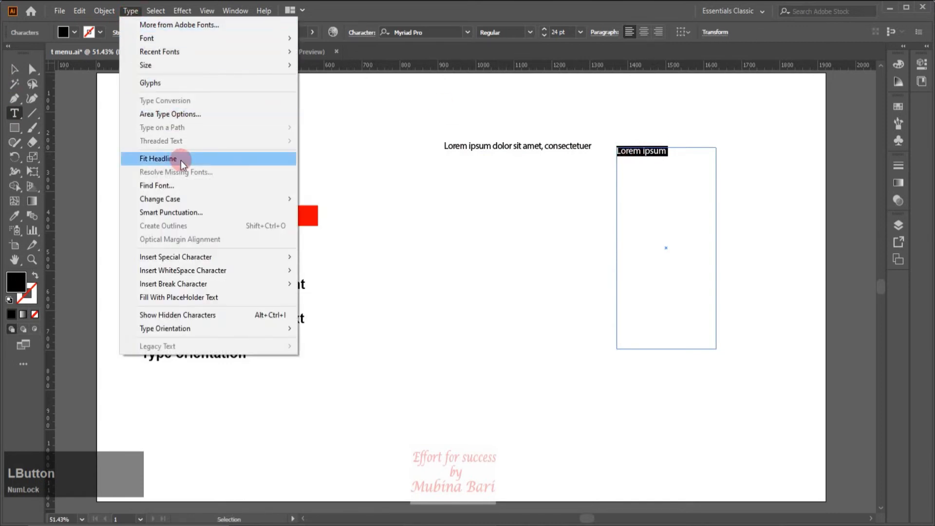
pyautogui.click(180, 159)
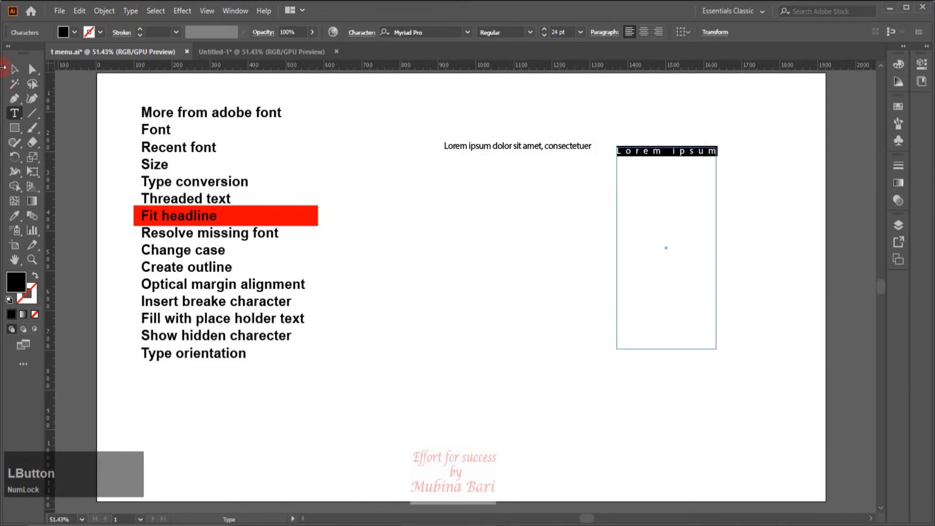
pyautogui.click(13, 68)
pyautogui.click(736, 168)
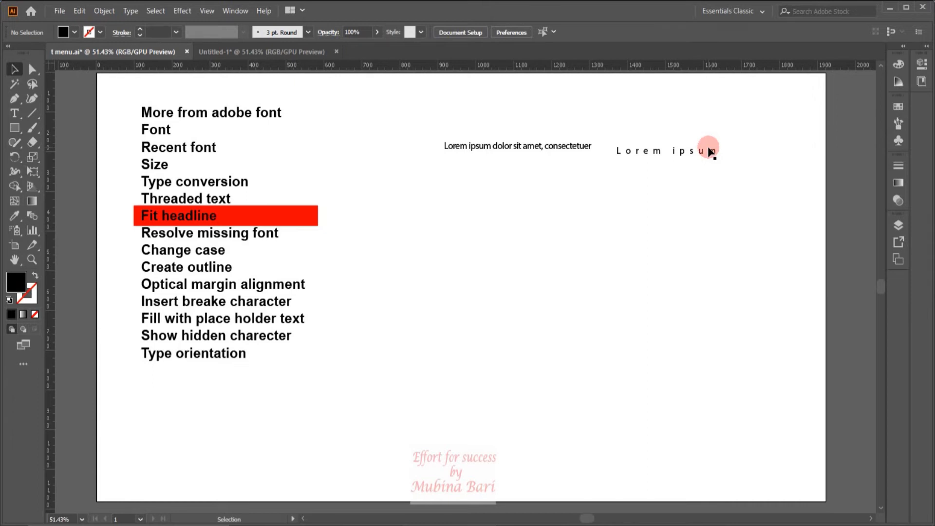
# Step: Delete both placeholder text areas and shift the red highlight bar down to "Resolve missing font" in the topic list
pyautogui.moveTo(435, 122); pyautogui.dragTo(740, 200)
pyautogui.press('Delete')
pyautogui.click(315, 222)
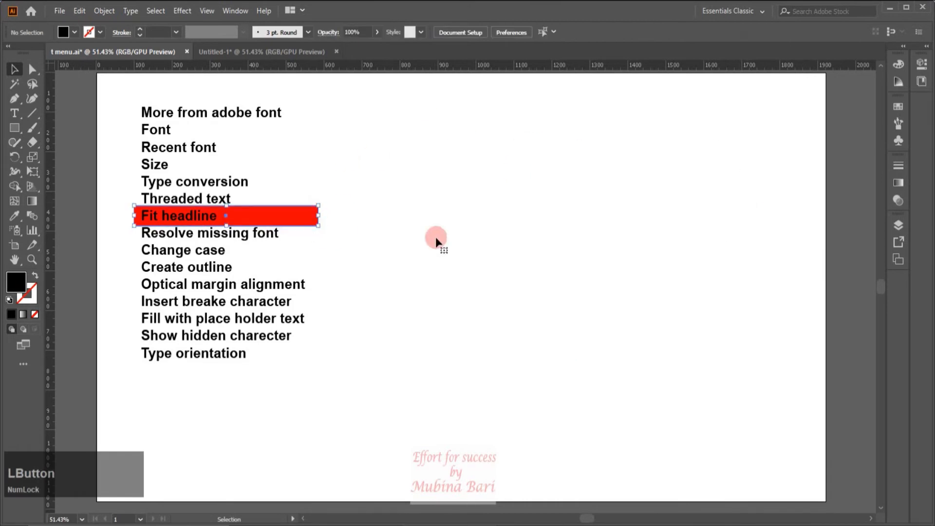
pyautogui.moveTo(330, 222); pyautogui.dragTo(330, 238)
pyautogui.click(319, 328)
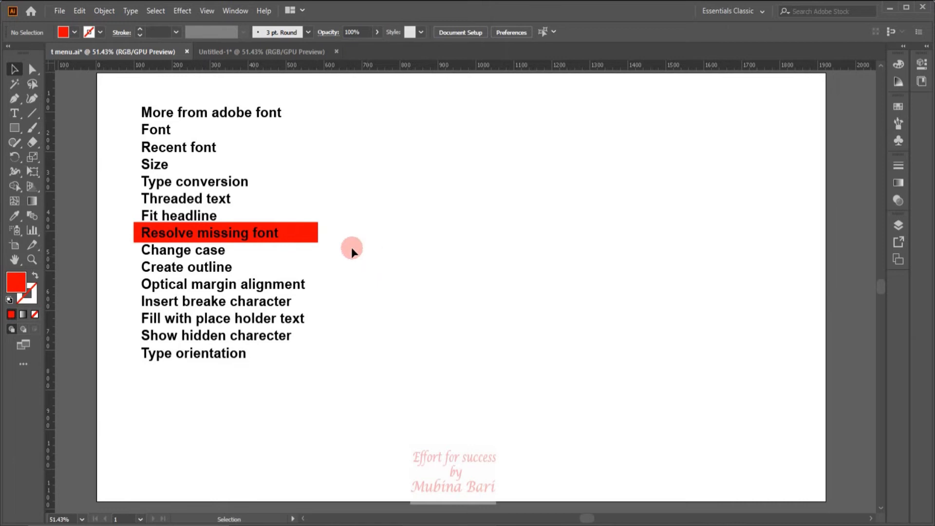
# Step: Check the Resolve Missing Fonts command, open the human brain file from the desktop, and dismiss its Missing Fonts dialog
pyautogui.click(129, 11)
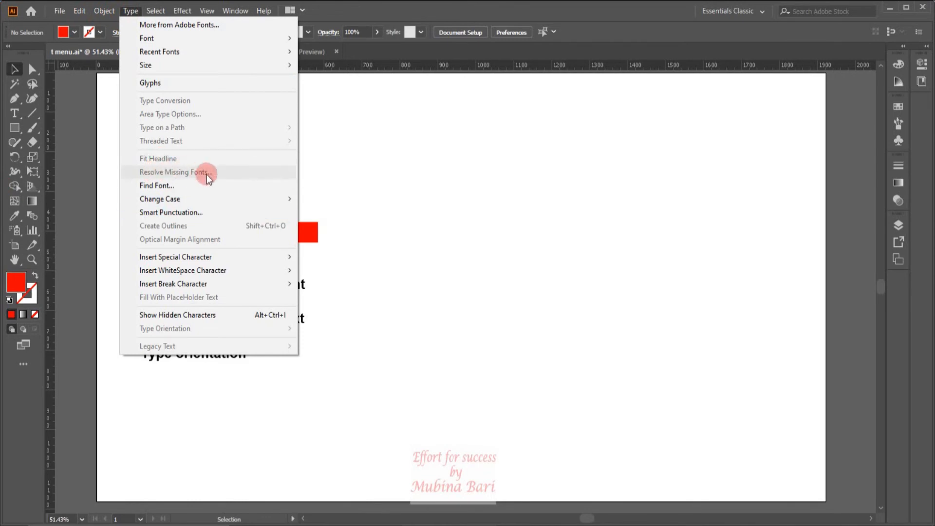
pyautogui.click(422, 168)
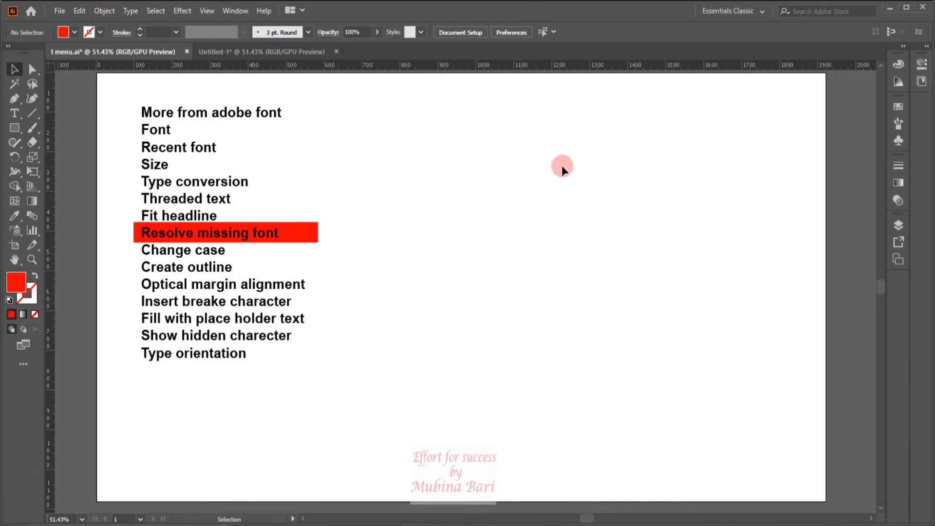
pyautogui.click(890, 8)
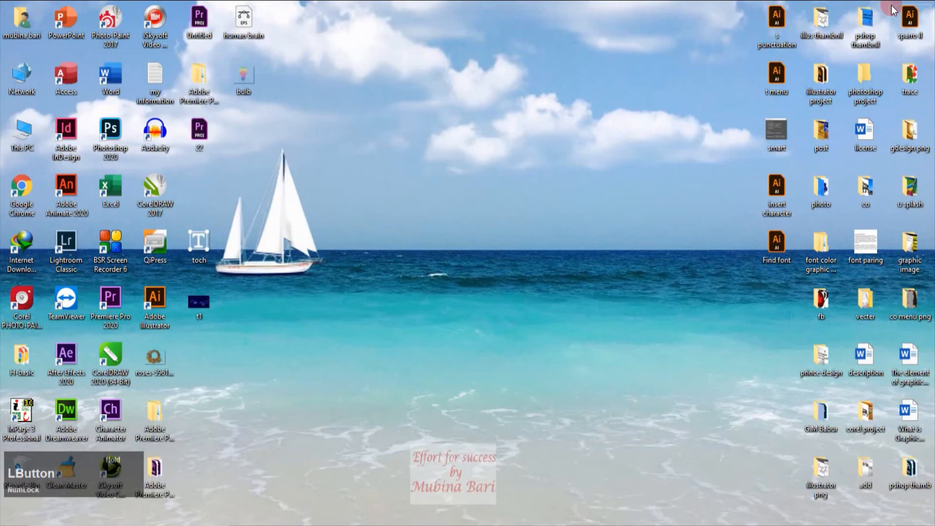
pyautogui.doubleClick(246, 17)
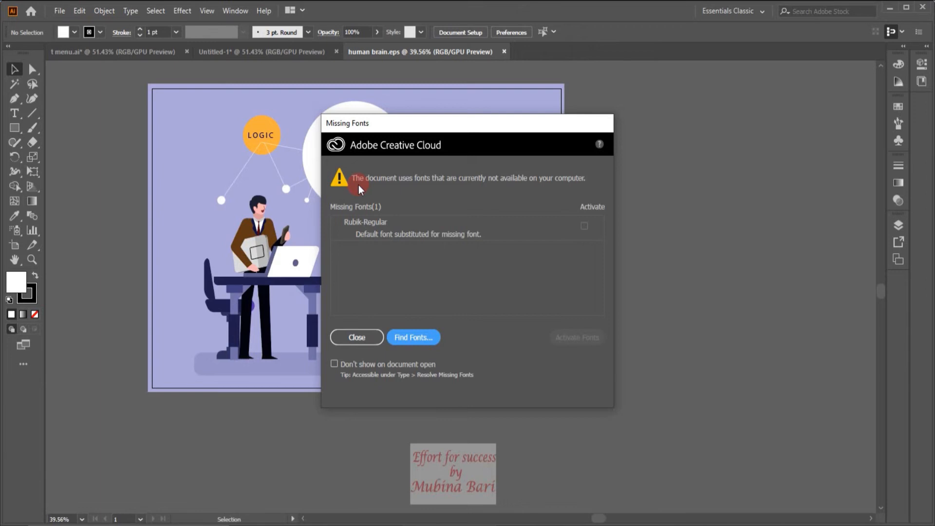
pyautogui.click(351, 342)
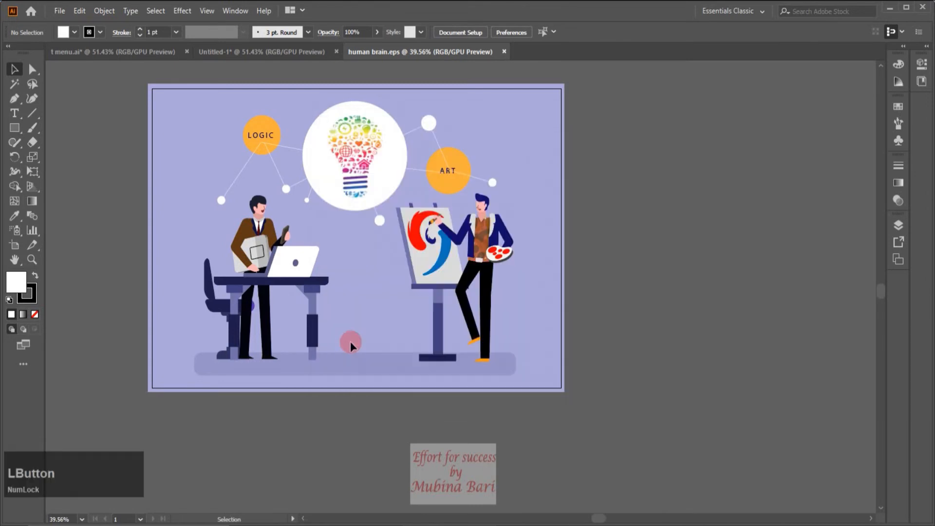
# Step: Reopen Resolve Missing Fonts, place its dialog clear of the artwork, and proceed to Find Fonts
pyautogui.click(130, 12)
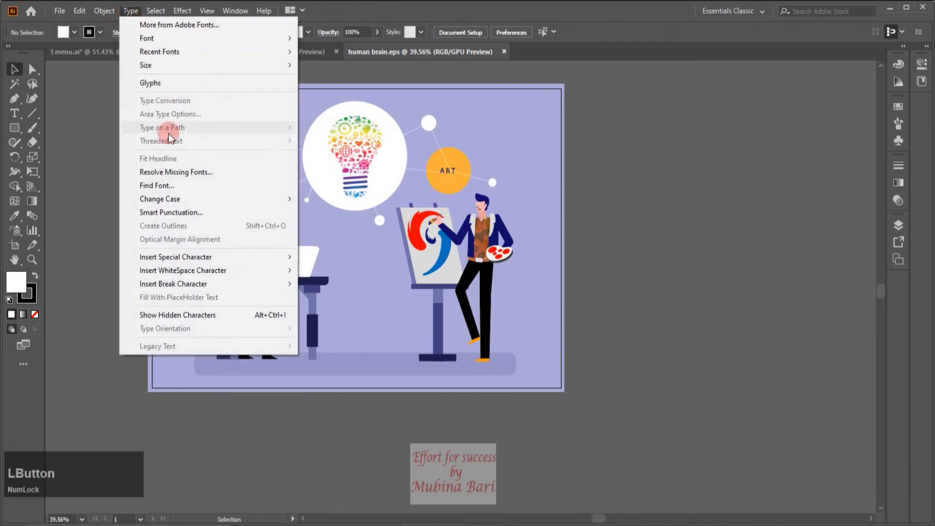
pyautogui.click(175, 172)
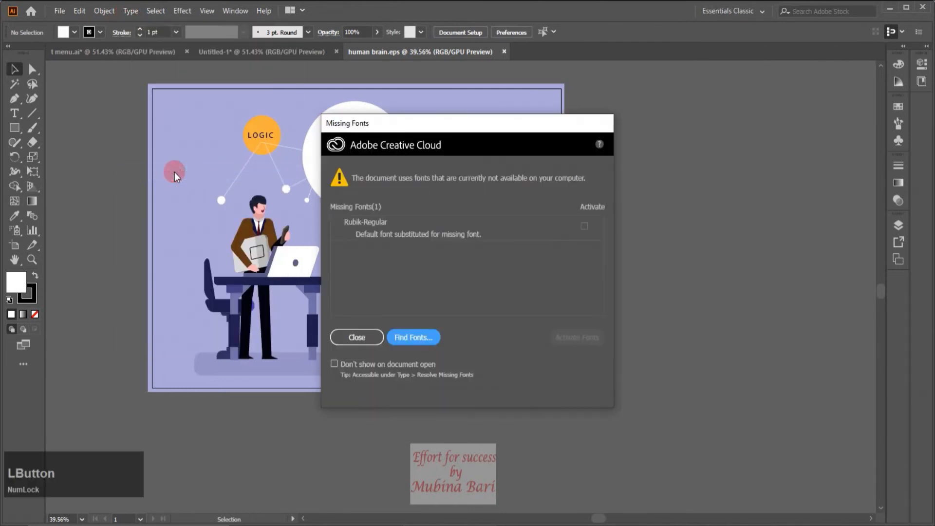
pyautogui.moveTo(471, 123); pyautogui.dragTo(680, 125)
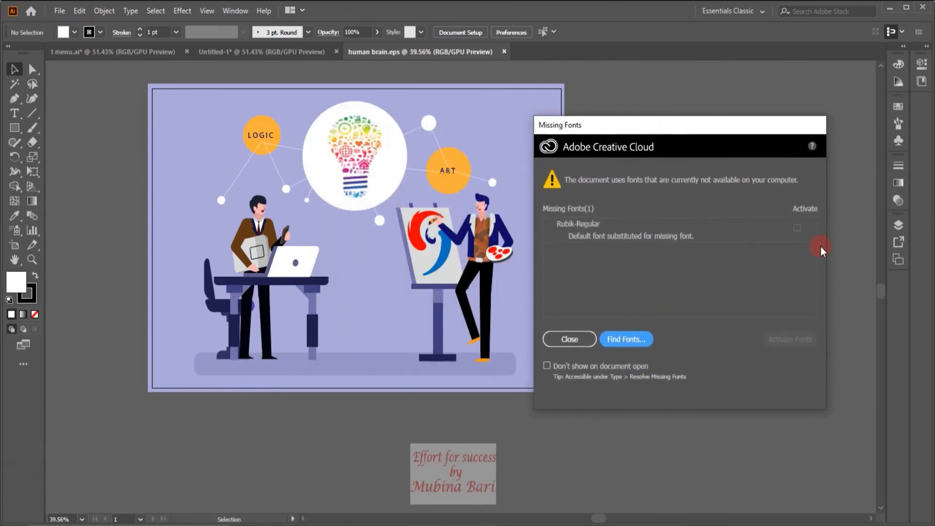
pyautogui.click(628, 341)
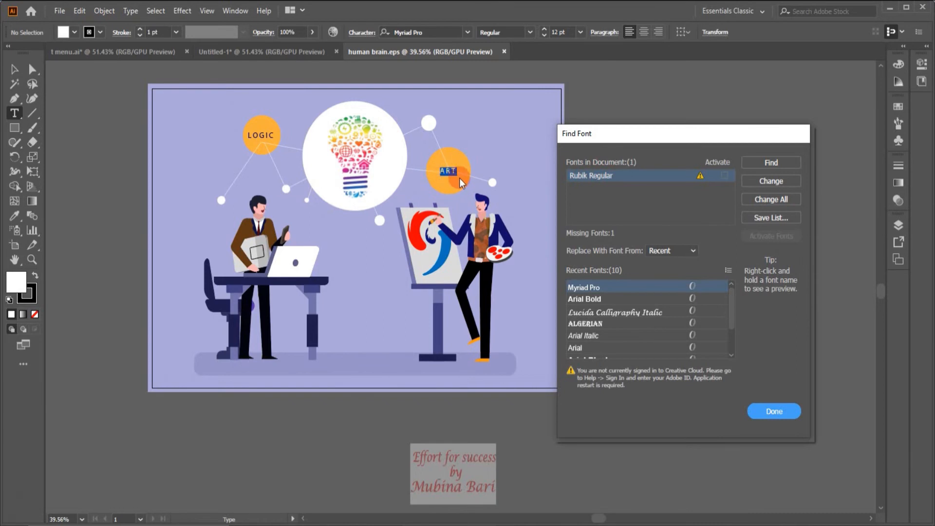
# Step: Look through the recent replacement fonts and change the missing Rubik Regular font of the word "ART" to Arial
pyautogui.click(727, 332)
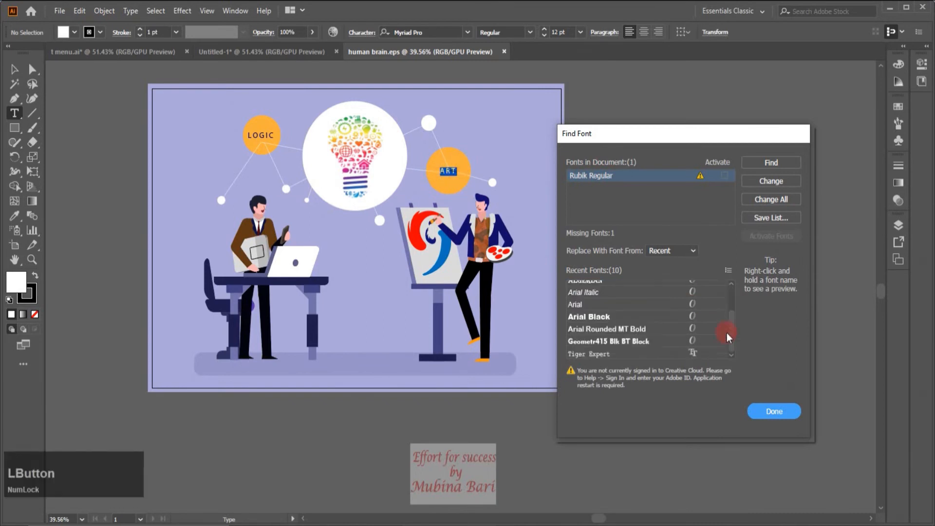
pyautogui.moveTo(730, 329); pyautogui.dragTo(730, 303)
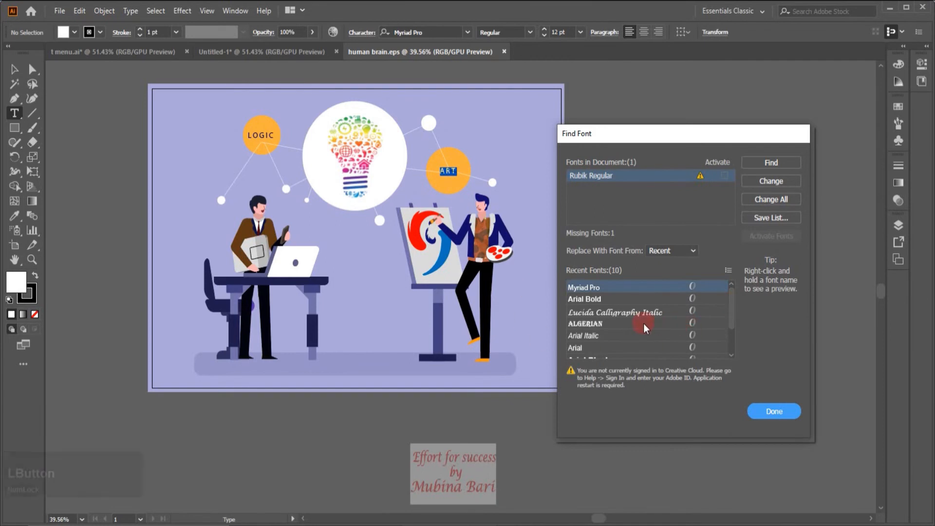
pyautogui.click(691, 251)
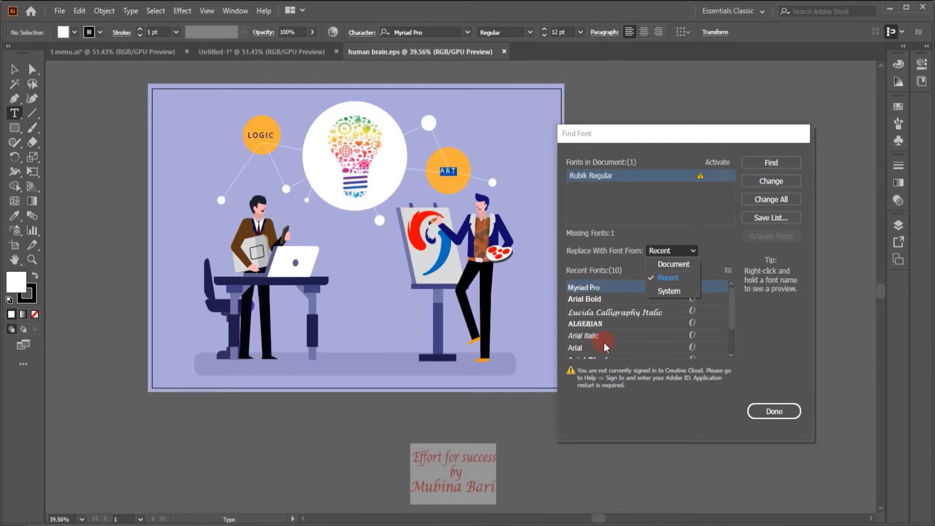
pyautogui.click(672, 264)
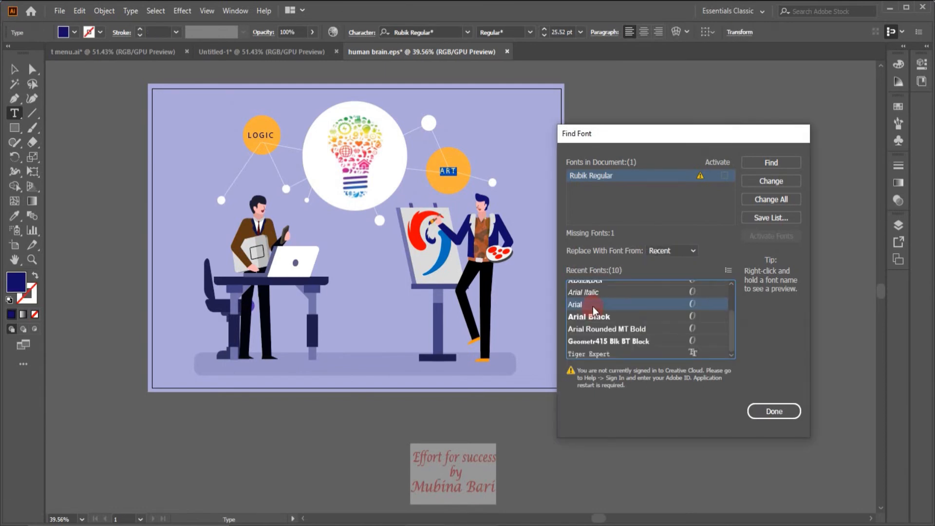
pyautogui.click(592, 306)
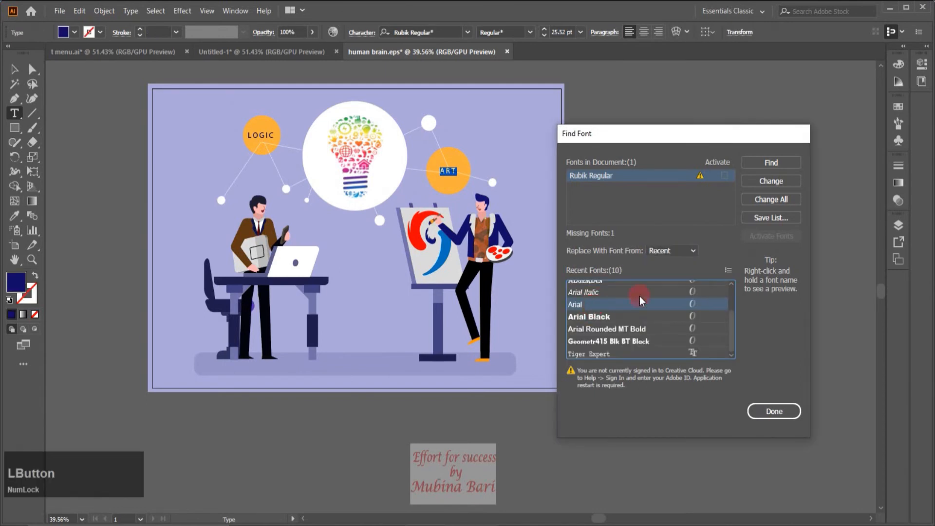
pyautogui.click(779, 181)
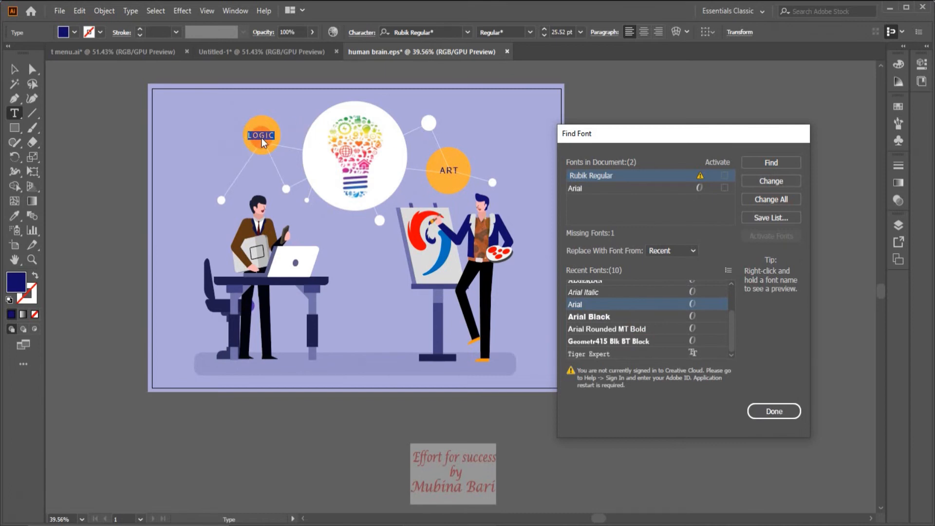
# Step: Change all remaining Rubik Regular text in the document to Arial and finish the font replacement
pyautogui.click(618, 287)
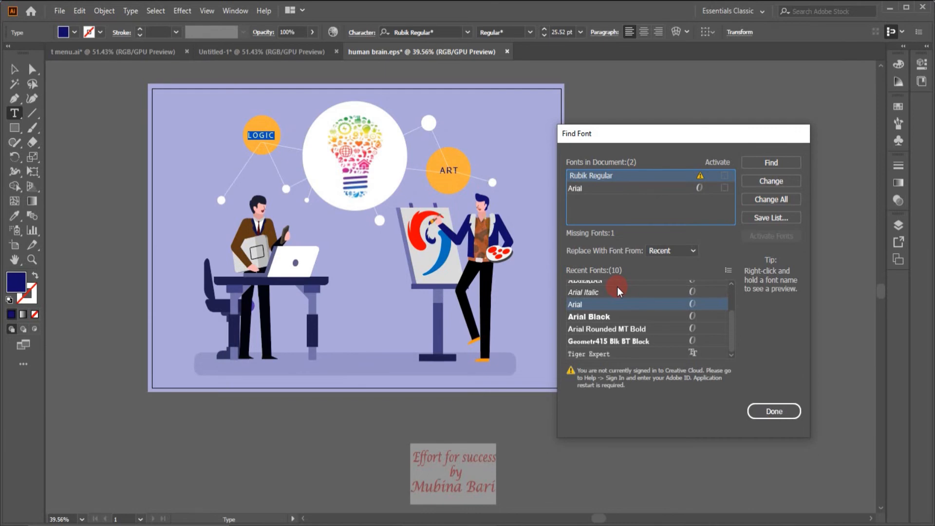
pyautogui.click(598, 307)
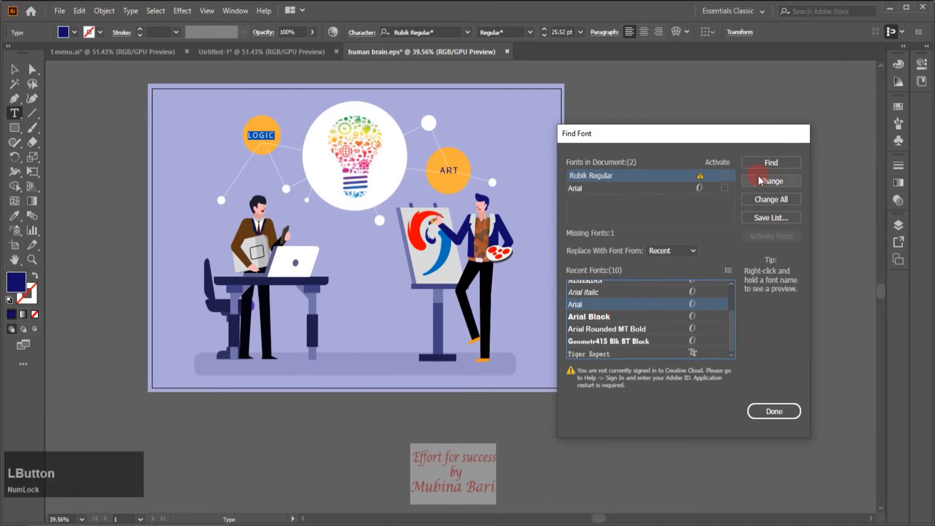
pyautogui.click(771, 199)
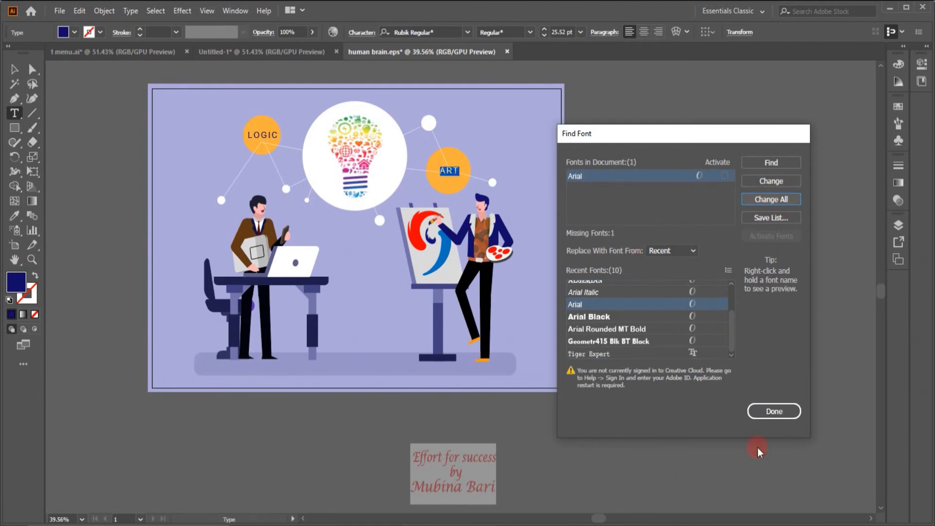
pyautogui.click(779, 412)
pyautogui.click(410, 103)
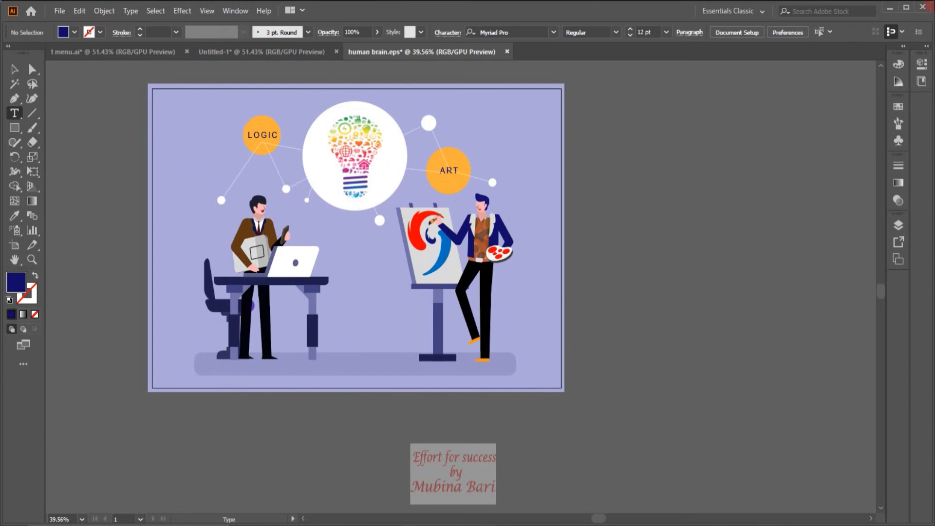
# Step: Close human brain.eps without saving its changes and switch to the Untitled-1 document
pyautogui.click(924, 8)
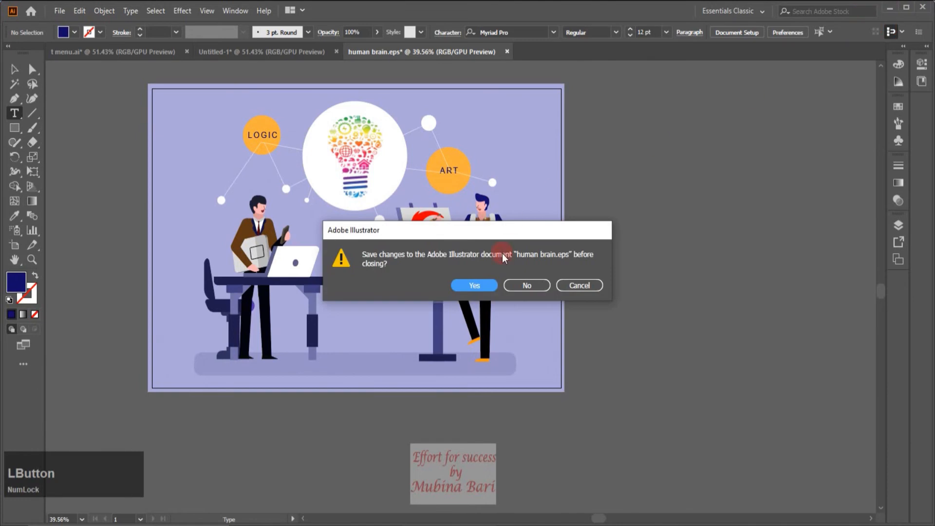
pyautogui.click(517, 286)
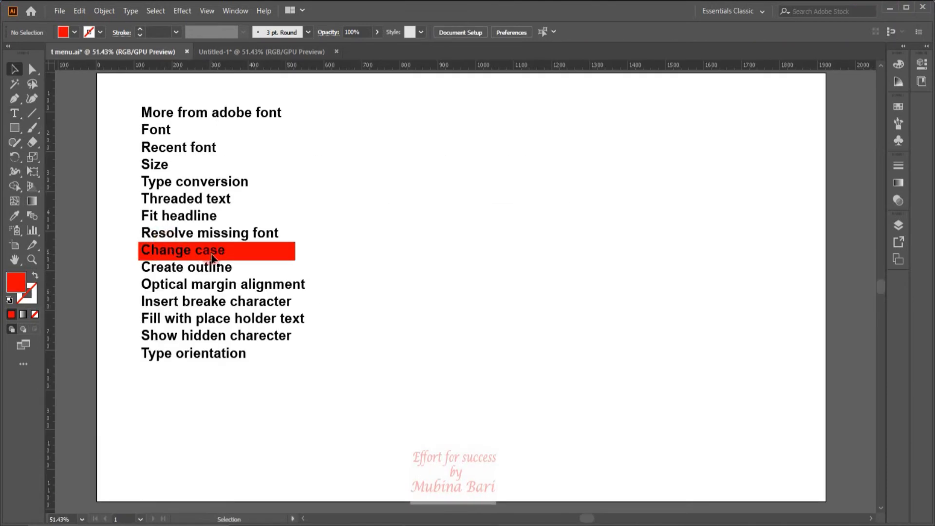
pyautogui.click(237, 51)
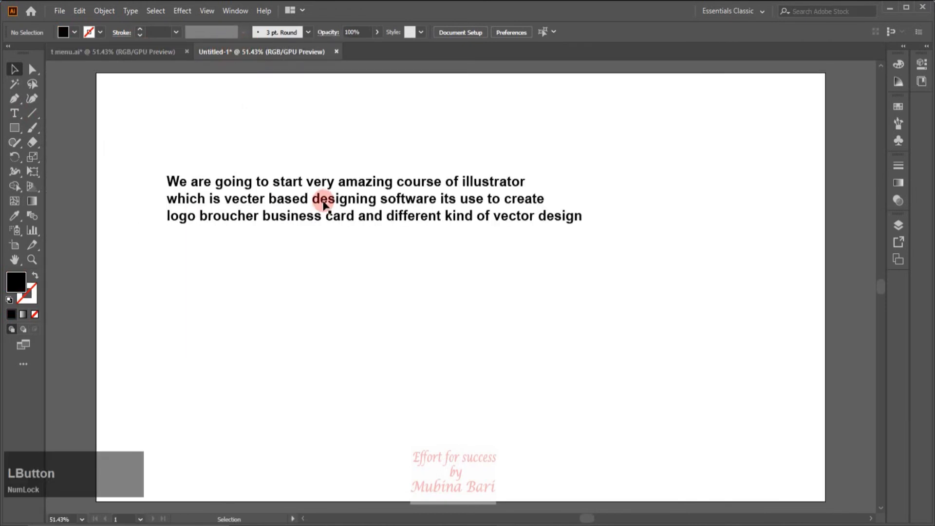
# Step: Copy the three-line paragraph from the Untitled-1 document and paste it into t menu.ai beside the topic list
pyautogui.click(324, 203)
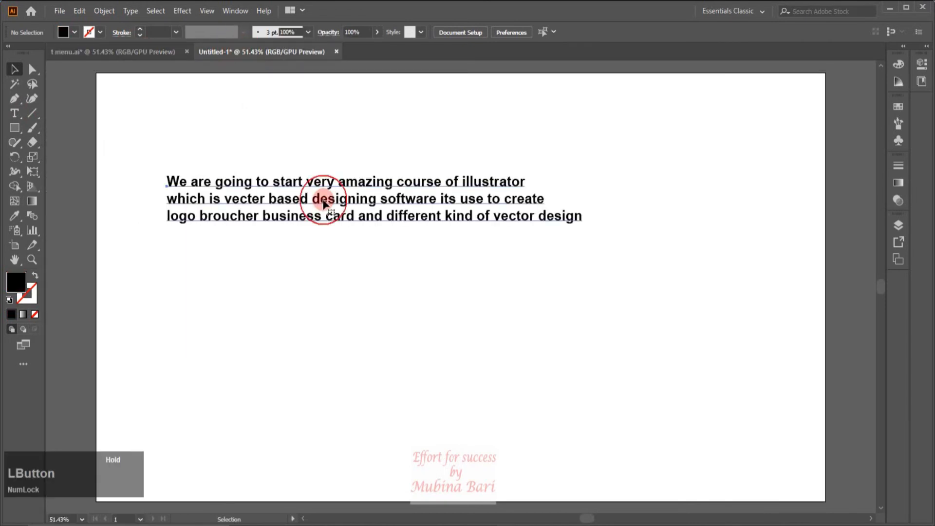
pyautogui.click(79, 10)
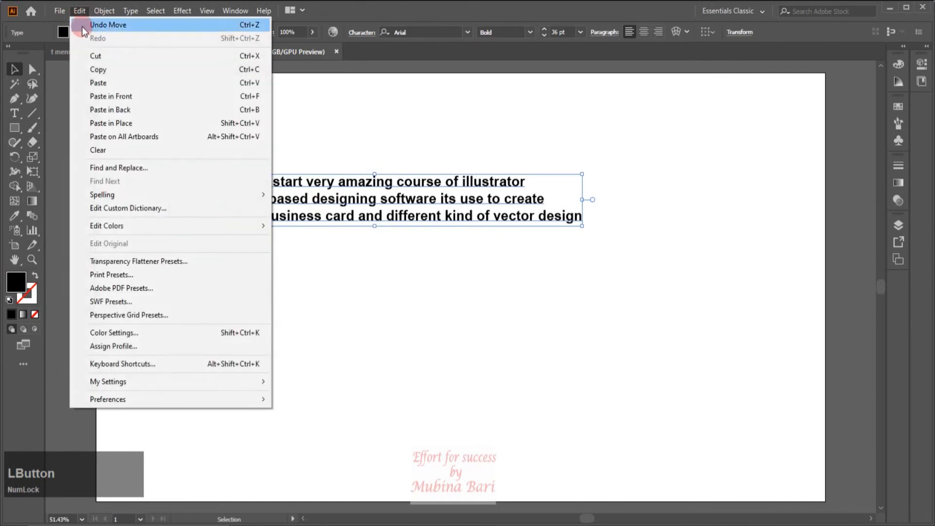
pyautogui.click(100, 69)
pyautogui.click(125, 53)
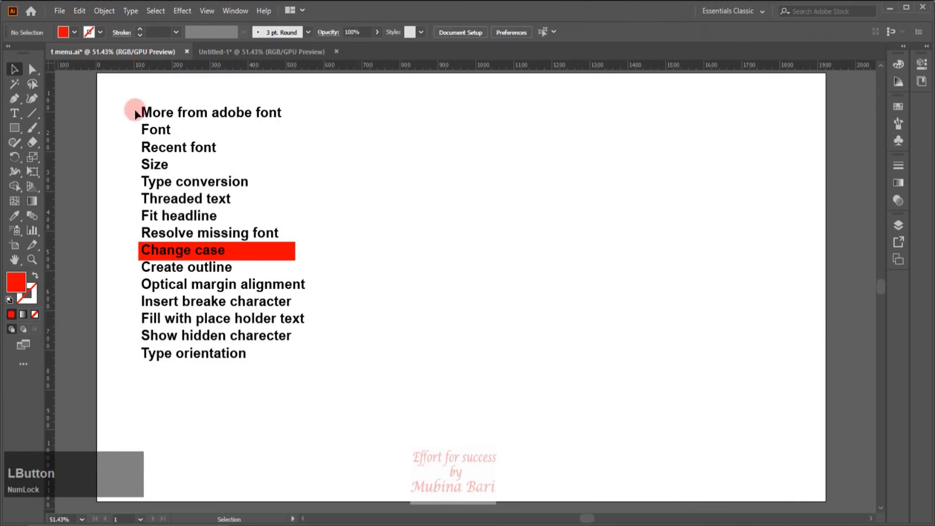
pyautogui.click(80, 11)
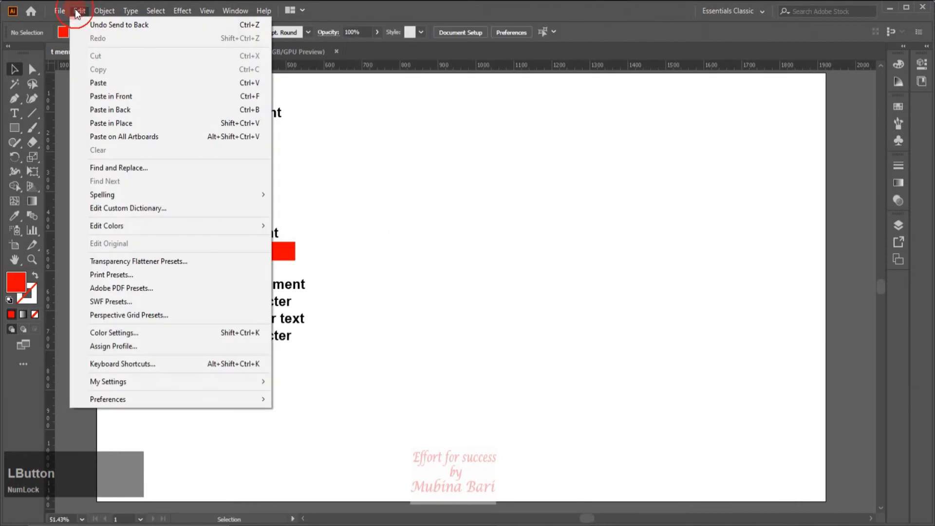
pyautogui.click(85, 78)
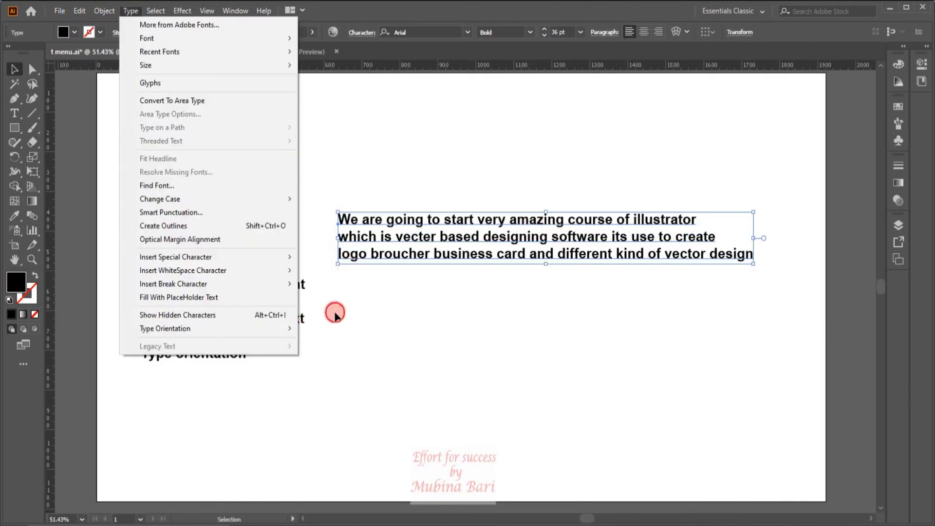
pyautogui.click(335, 314)
# Step: Look over the Change Case options and convert the pasted paragraph to UPPERCASE
pyautogui.click(133, 11)
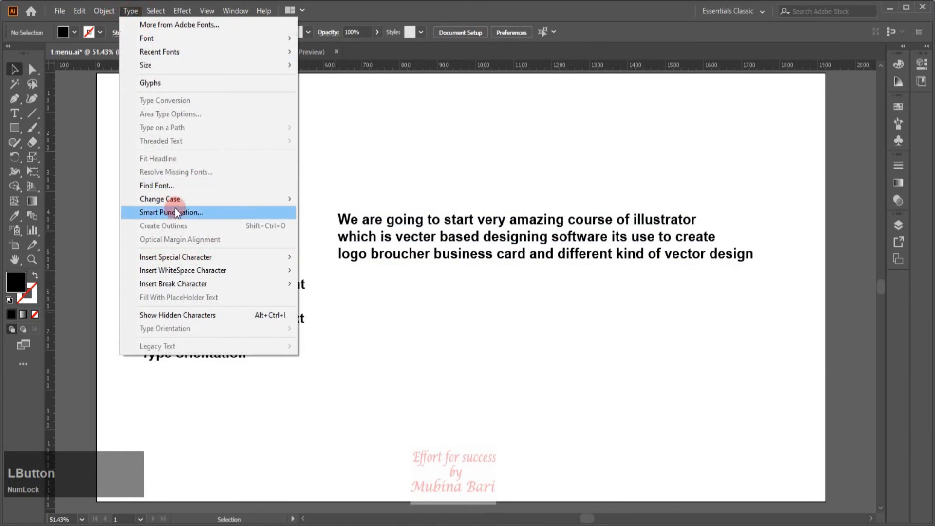
pyautogui.moveTo(183, 200)
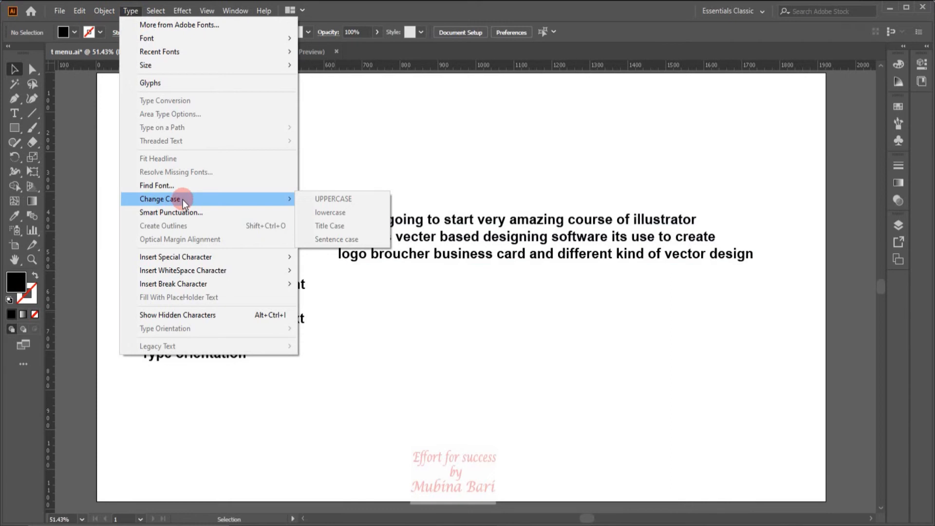
pyautogui.click(434, 256)
pyautogui.click(131, 10)
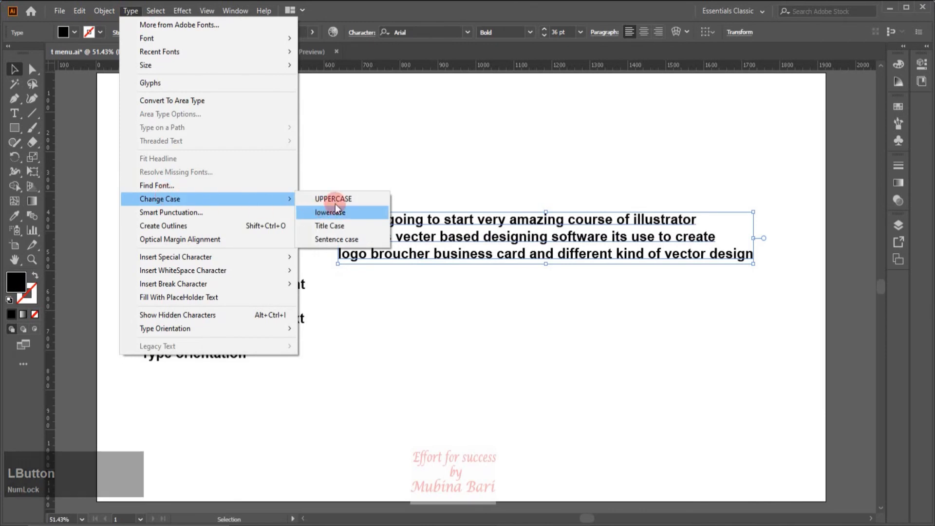
pyautogui.click(338, 200)
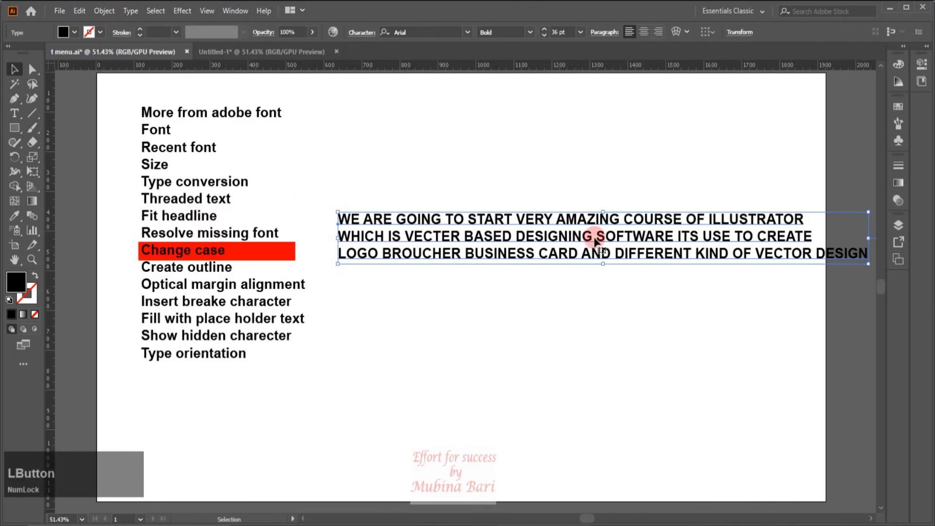
# Step: Change the paragraph's case to lowercase and after that to Title Case
pyautogui.click(131, 10)
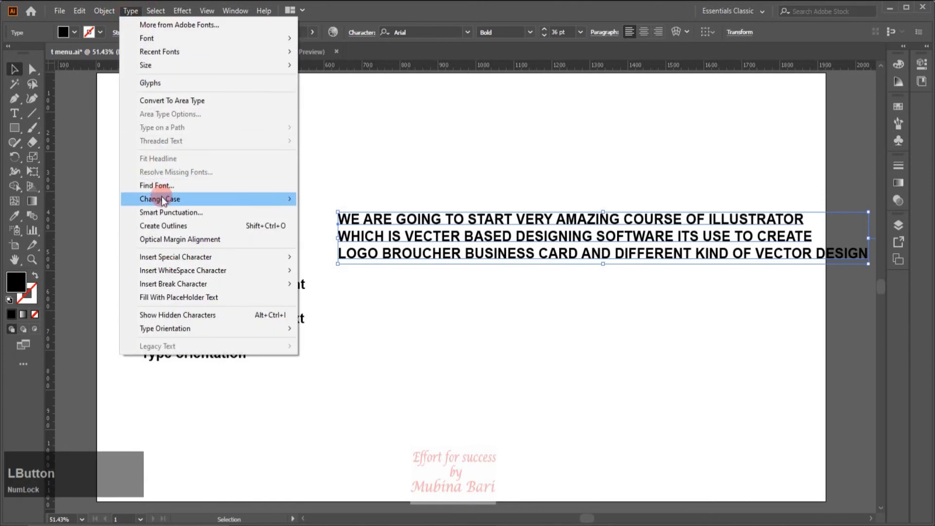
pyautogui.moveTo(162, 198)
pyautogui.click(346, 211)
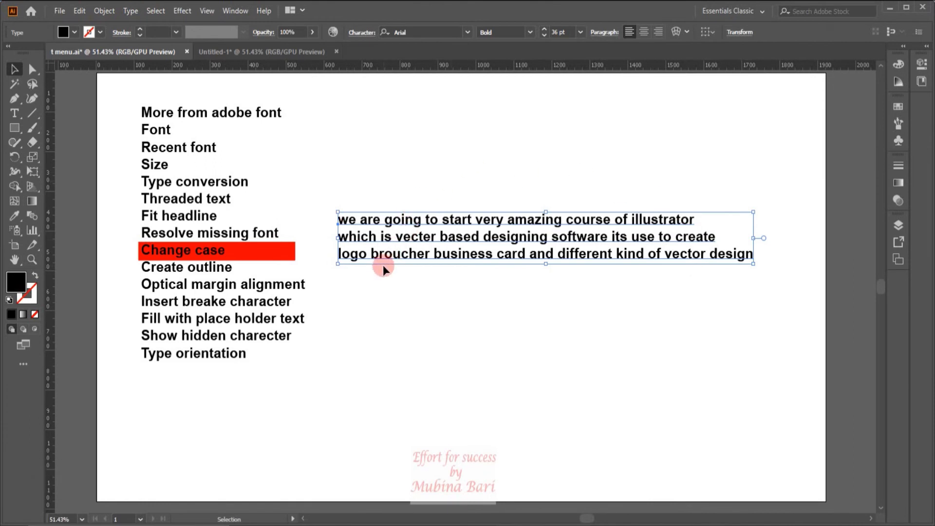
pyautogui.click(139, 11)
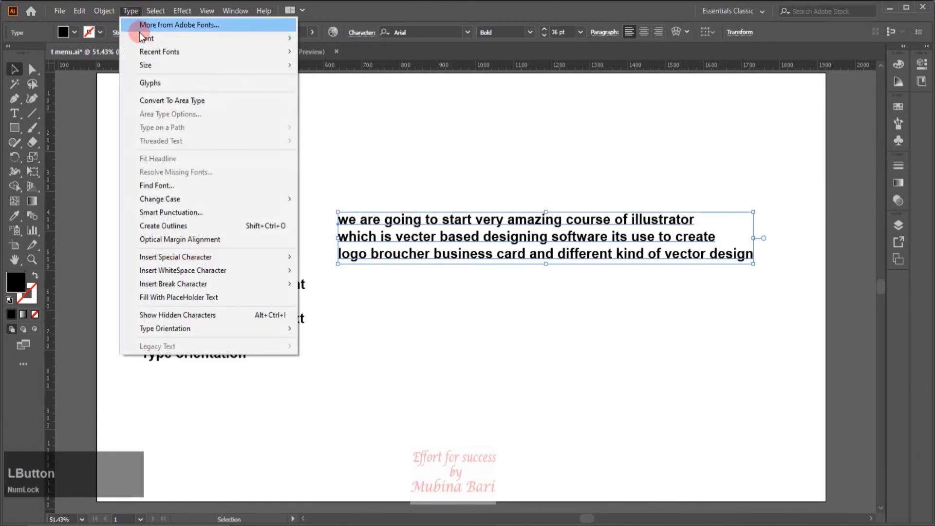
pyautogui.moveTo(213, 201)
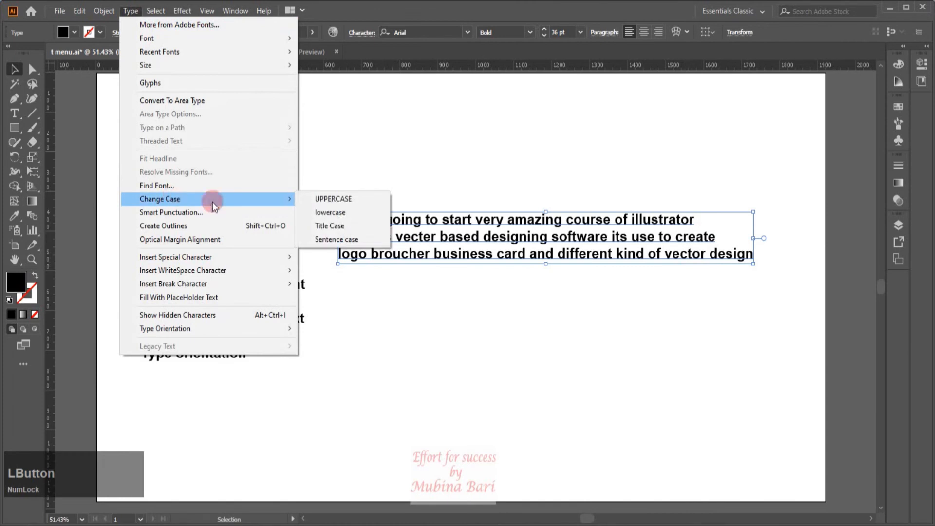
pyautogui.click(328, 227)
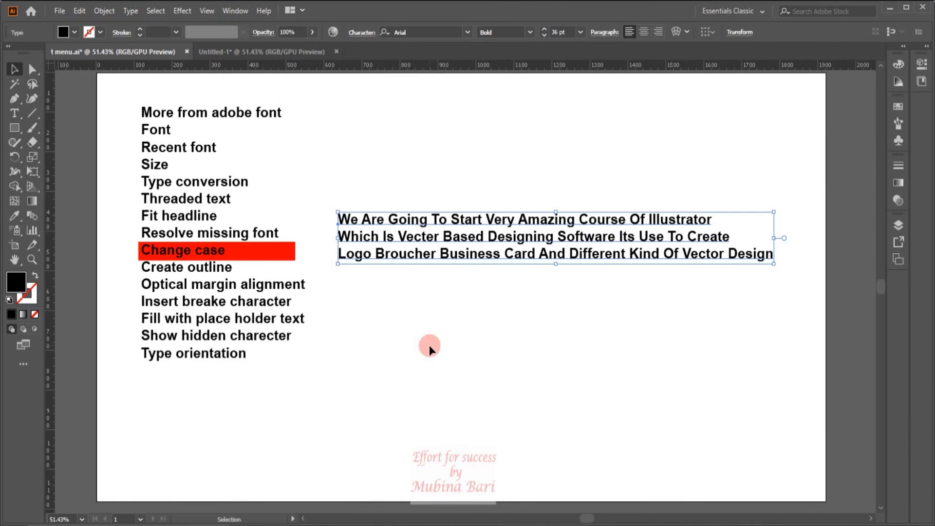
# Step: Change the paragraph's case to Sentence case
pyautogui.click(130, 11)
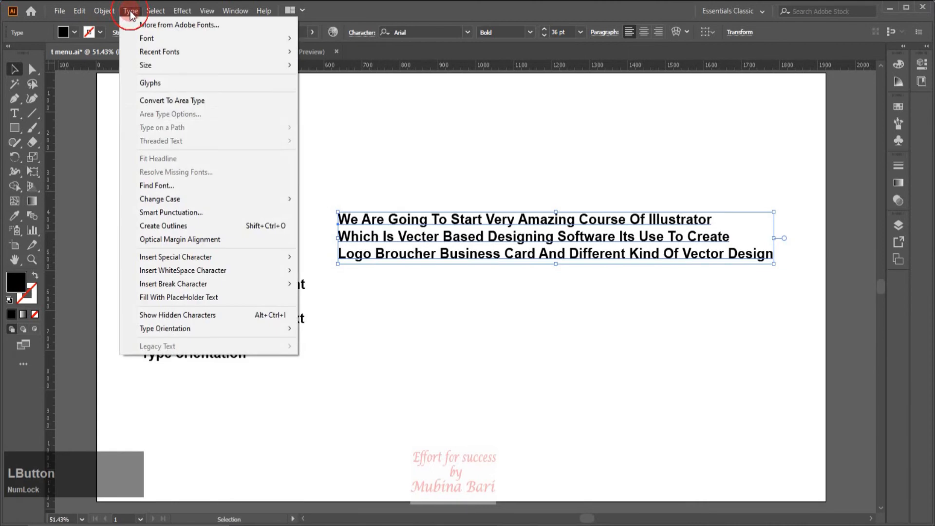
pyautogui.moveTo(162, 201)
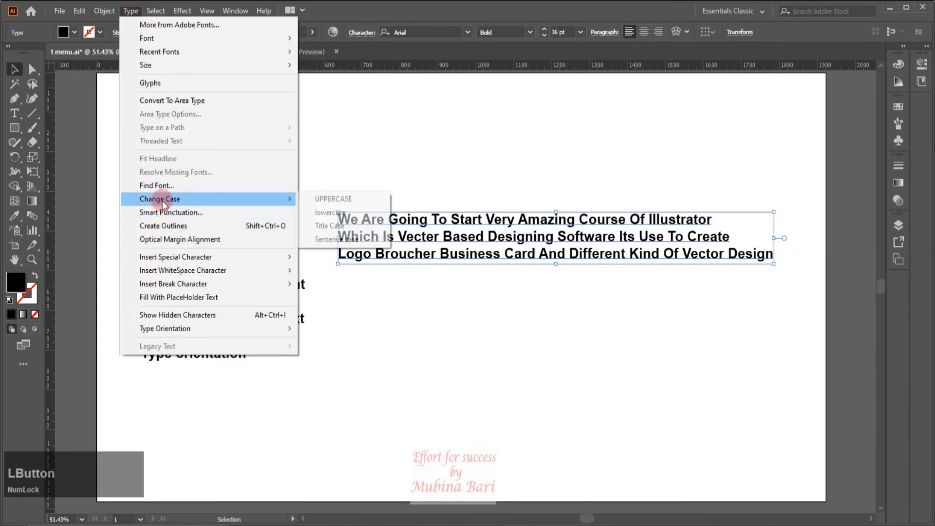
pyautogui.click(323, 239)
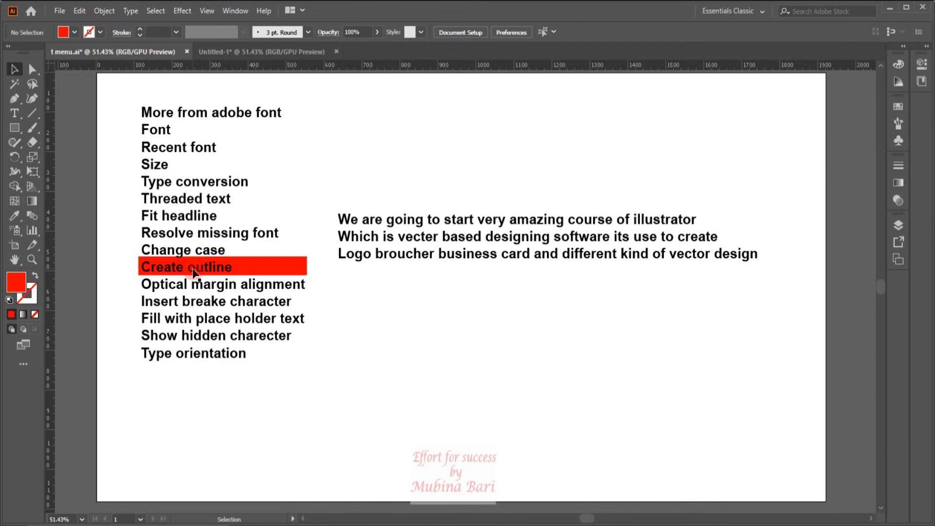
# Step: Add the point text "ABC" in 72 pt Myriad Pro just below the paragraph
pyautogui.click(16, 115)
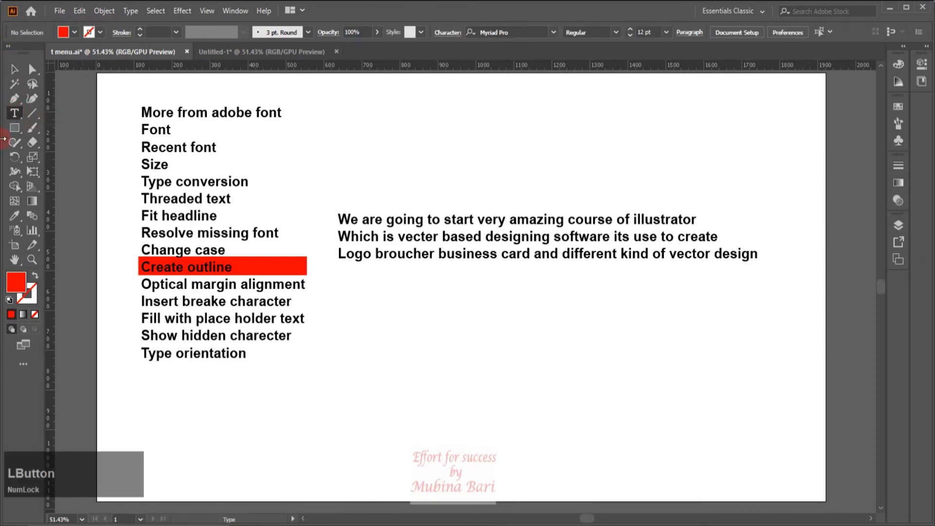
pyautogui.click(427, 296)
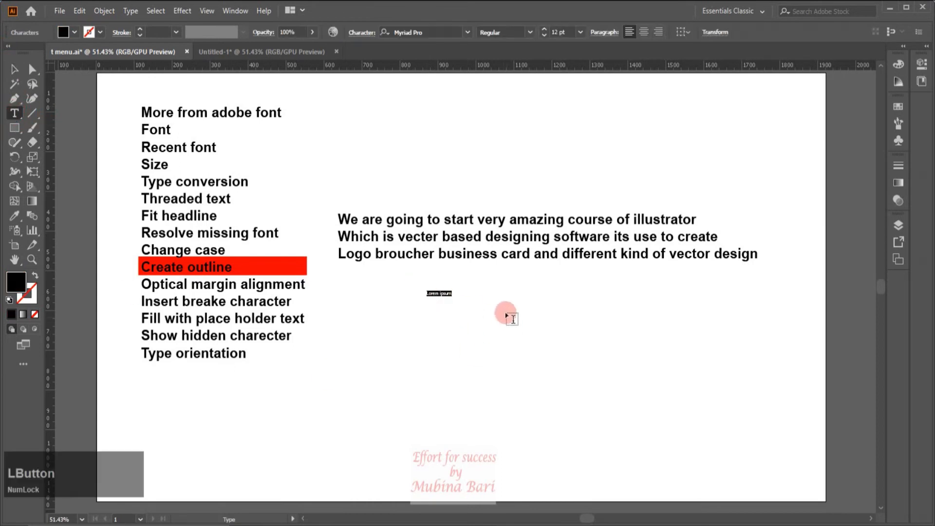
pyautogui.click(583, 33)
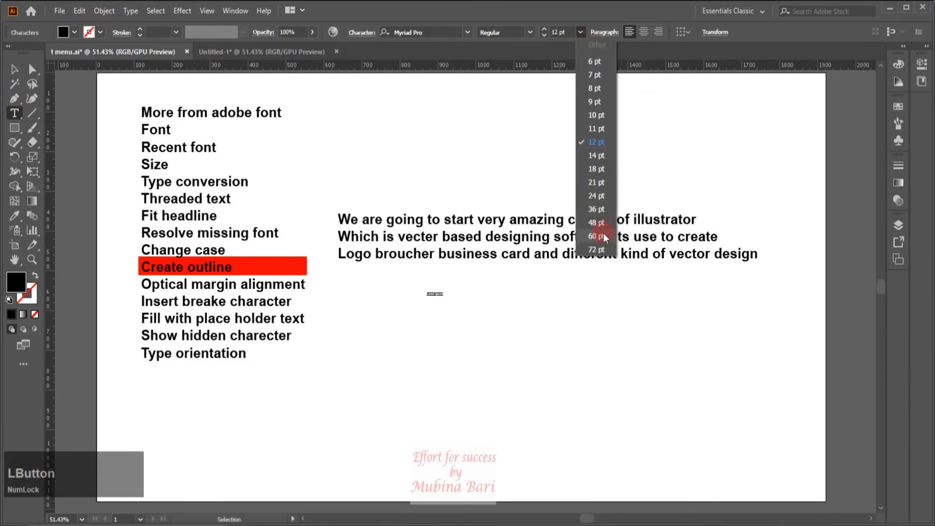
pyautogui.click(599, 248)
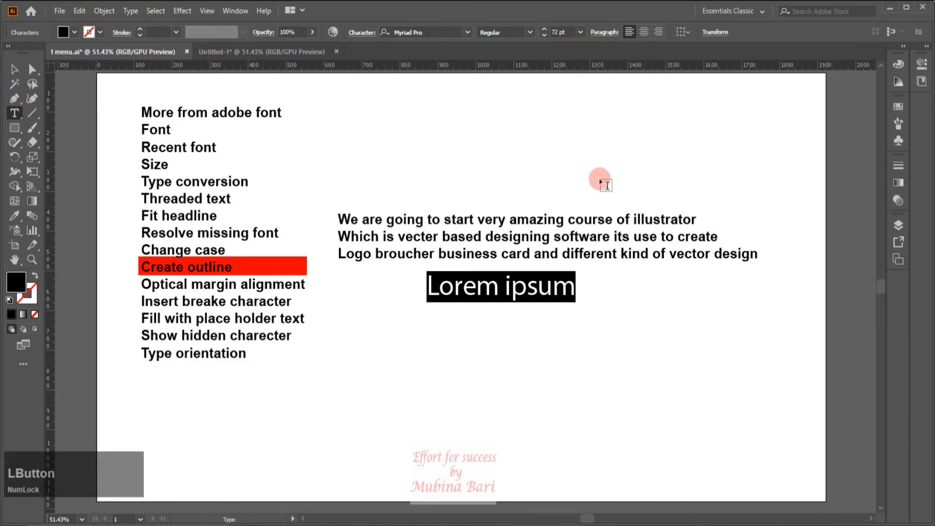
pyautogui.press('capslock')
pyautogui.write('ABC')
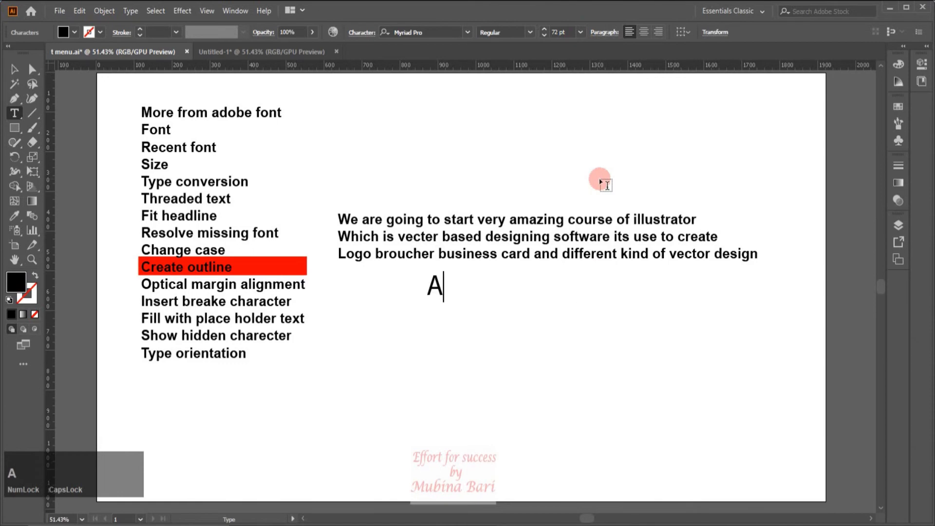
pyautogui.click(14, 69)
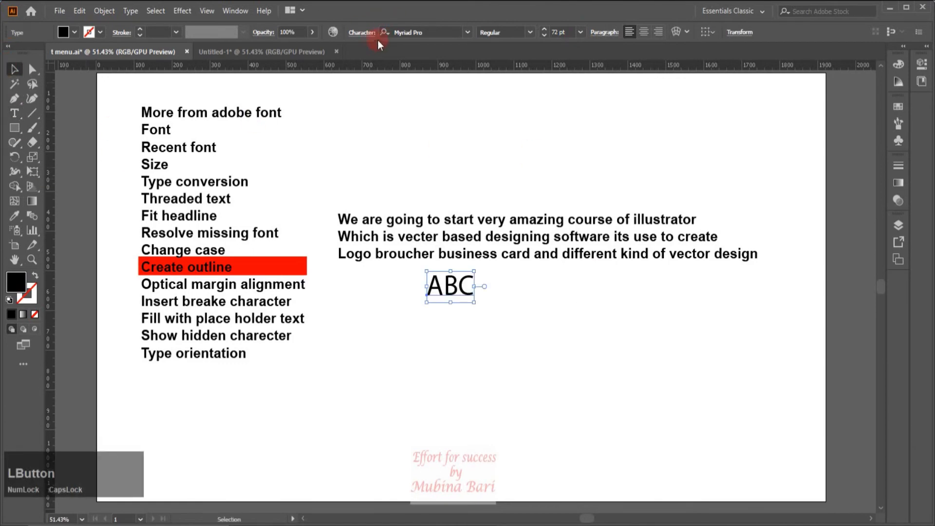
# Step: Convert the "ABC" text to outlines and deselect it
pyautogui.click(132, 11)
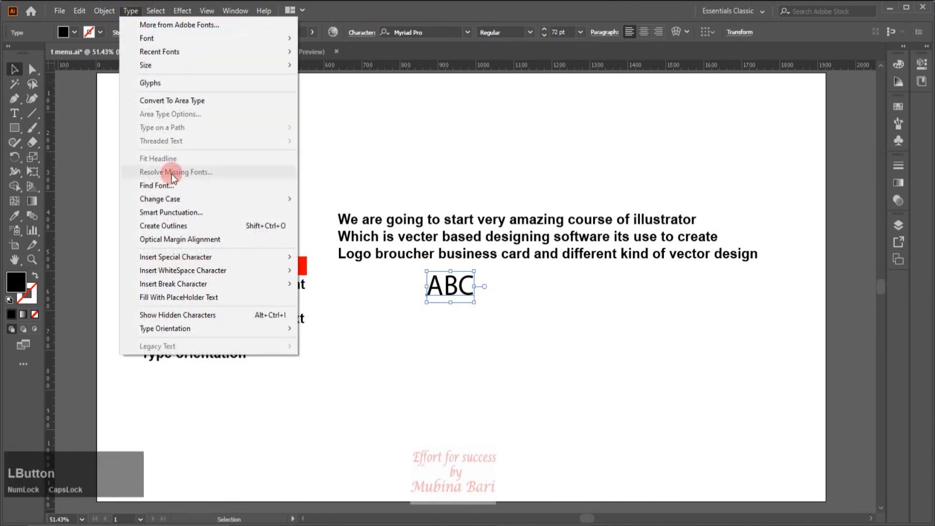
pyautogui.click(176, 226)
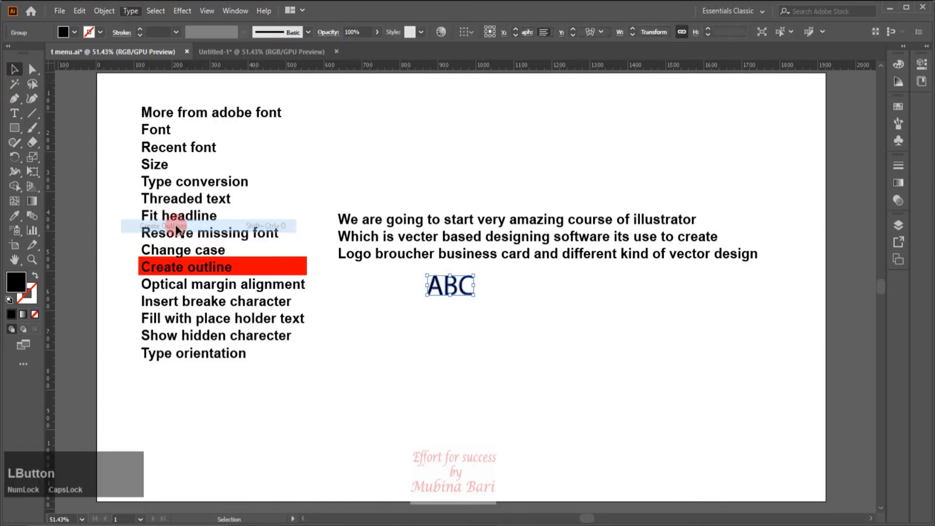
pyautogui.click(484, 319)
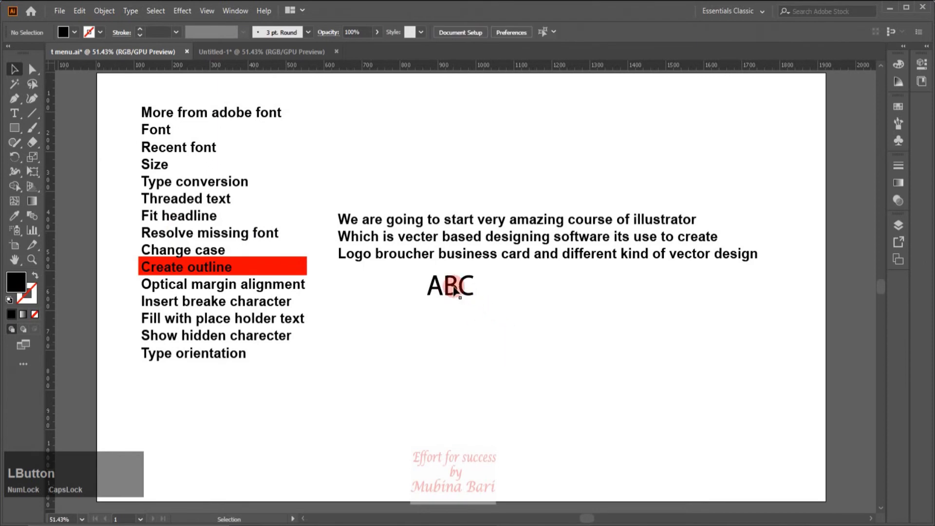
# Step: Enlarge the outlined ABC to about 326 by 197 px and move it clear of the paragraph above
pyautogui.click(454, 289)
pyautogui.moveTo(474, 297); pyautogui.dragTo(577, 349)
pyautogui.click(490, 315)
pyautogui.moveTo(490, 316); pyautogui.dragTo(468, 334)
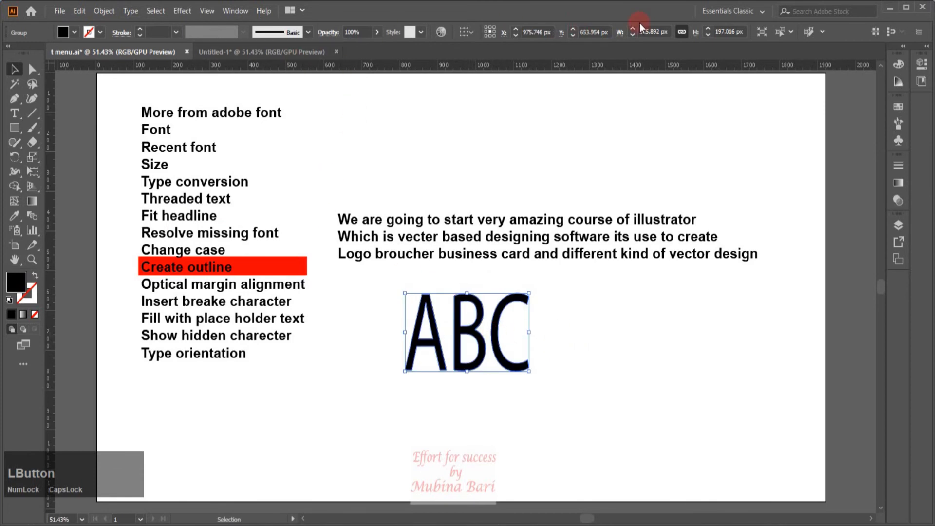
# Step: Show the font family choices for the live paragraph for comparison, and delete the outlined ABC
pyautogui.click(460, 257)
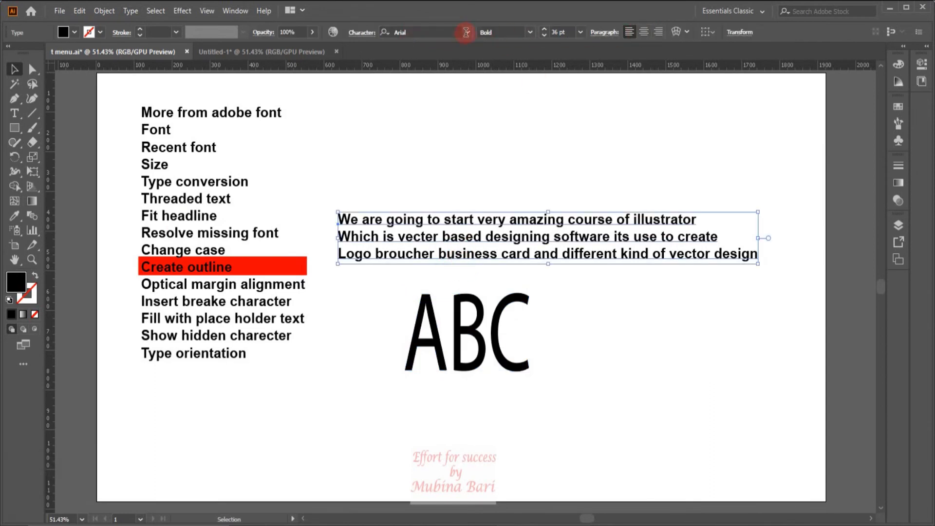
pyautogui.click(462, 32)
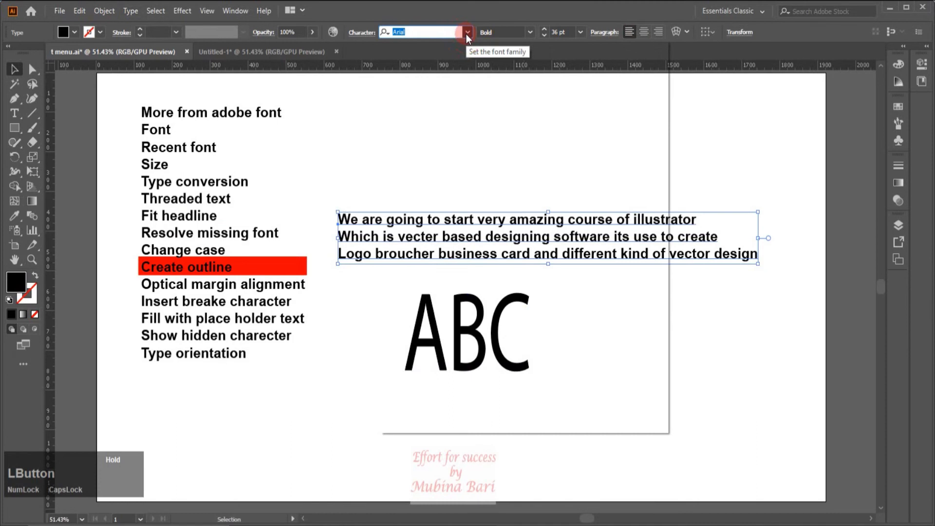
pyautogui.click(466, 334)
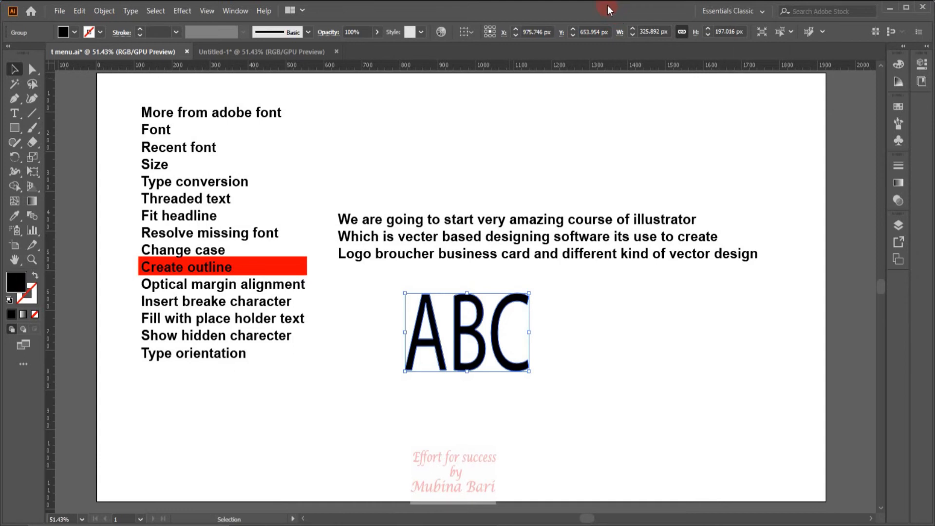
pyautogui.press('Delete')
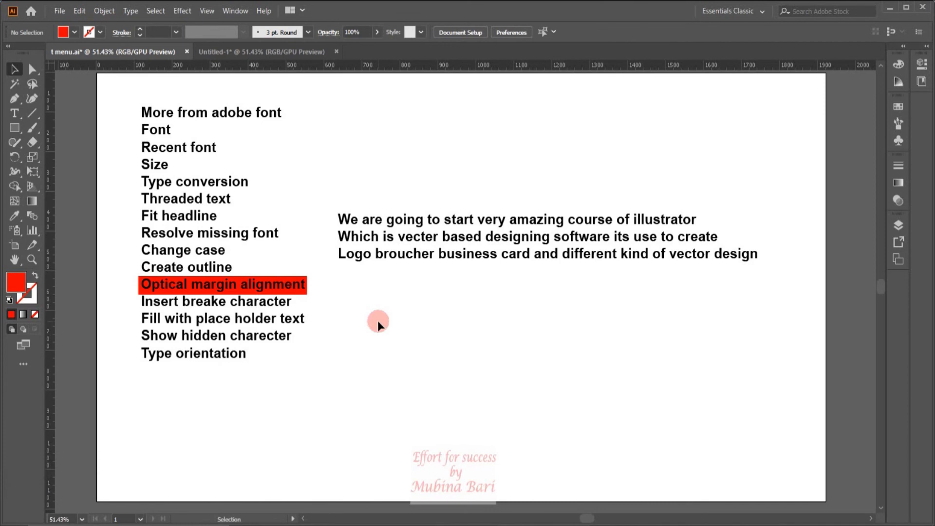
# Step: Move the paragraph slightly up and right, and enclose "We are going" in double quotes and "Logo broucher" in single quotes
pyautogui.moveTo(493, 257); pyautogui.dragTo(512, 235)
pyautogui.click(482, 275)
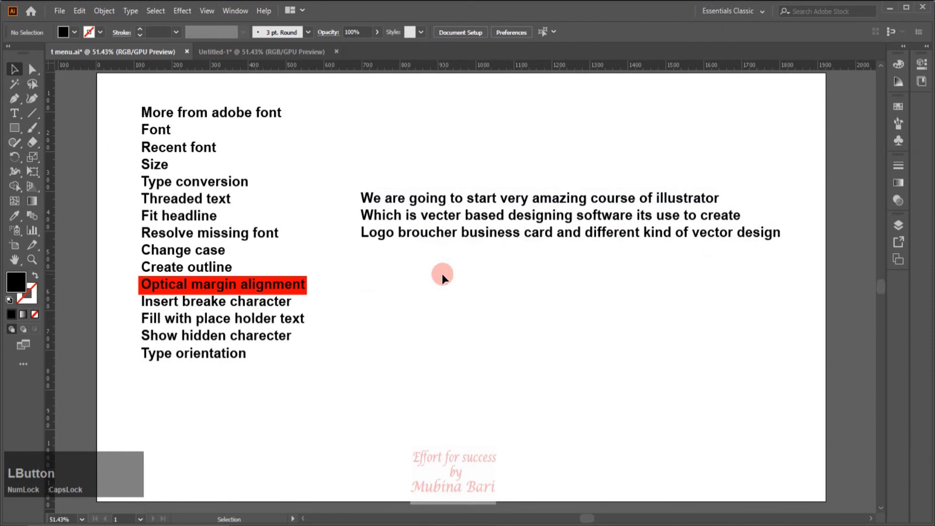
pyautogui.click(14, 113)
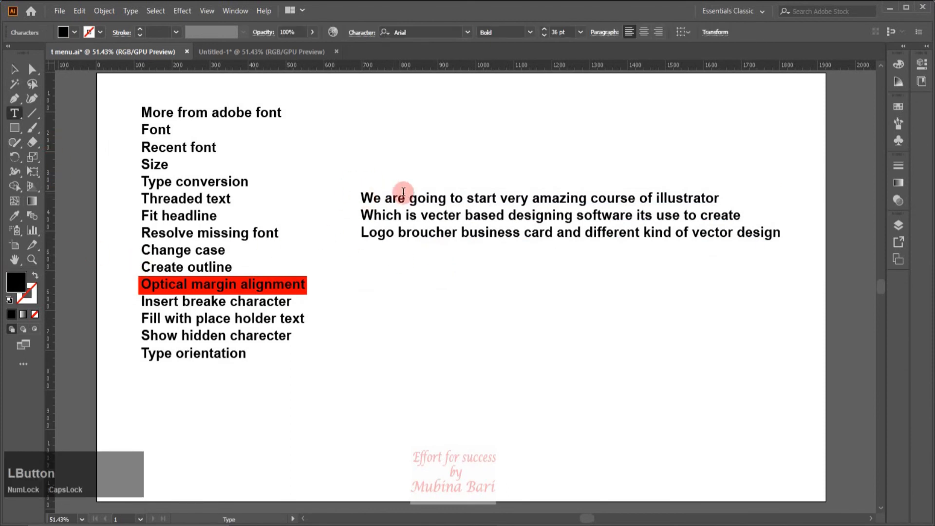
pyautogui.write('"')
pyautogui.click(454, 200)
pyautogui.write('"\'')
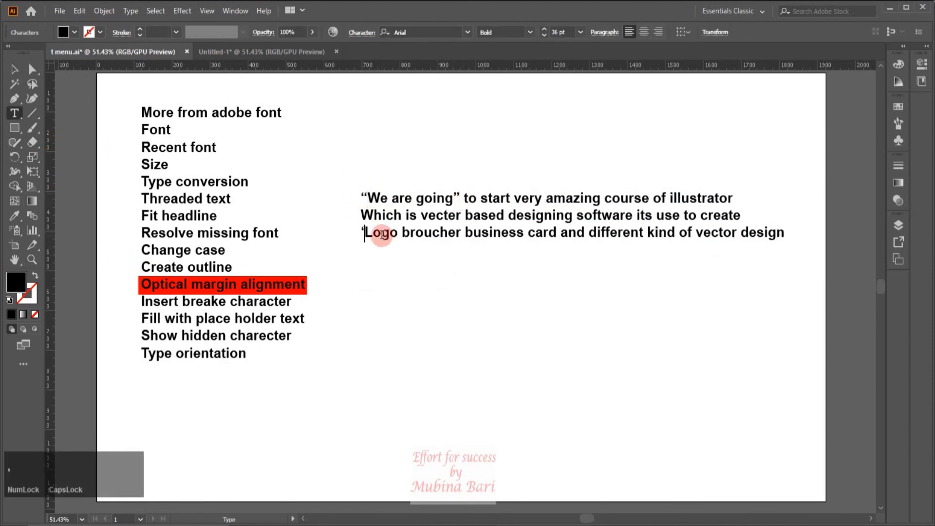
pyautogui.click(459, 233)
pyautogui.write("'")
pyautogui.press('Escape')
# Step: Duplicate the quoted paragraph directly below the original, aligned with its starting edge, and deselect it
pyautogui.moveTo(552, 227); pyautogui.dragTo(551, 276)
pyautogui.click(539, 328)
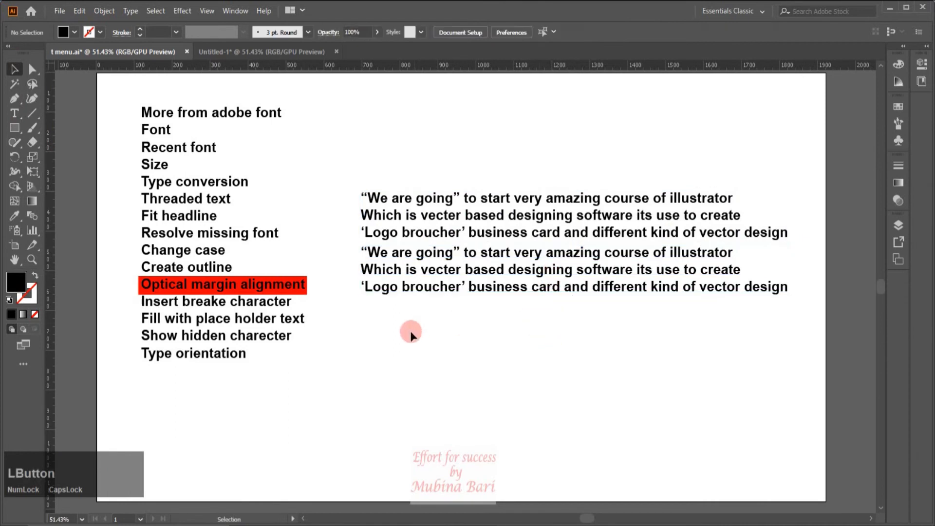
# Step: Place a vertical ruler guide along the starting edge of both paragraphs, at about X 695 px
pyautogui.click(30, 260)
pyautogui.moveTo(334, 177); pyautogui.dragTo(383, 178)
pyautogui.press('v')
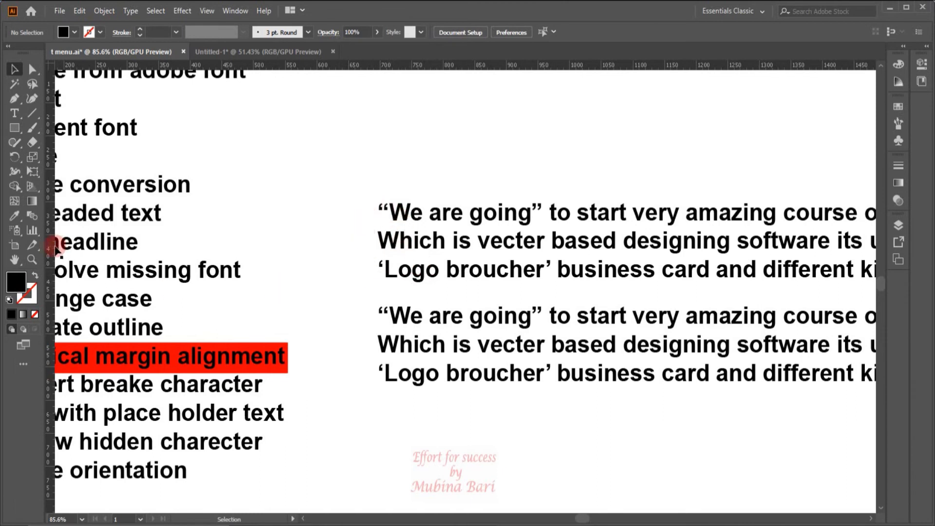
pyautogui.moveTo(52, 251); pyautogui.dragTo(378, 341)
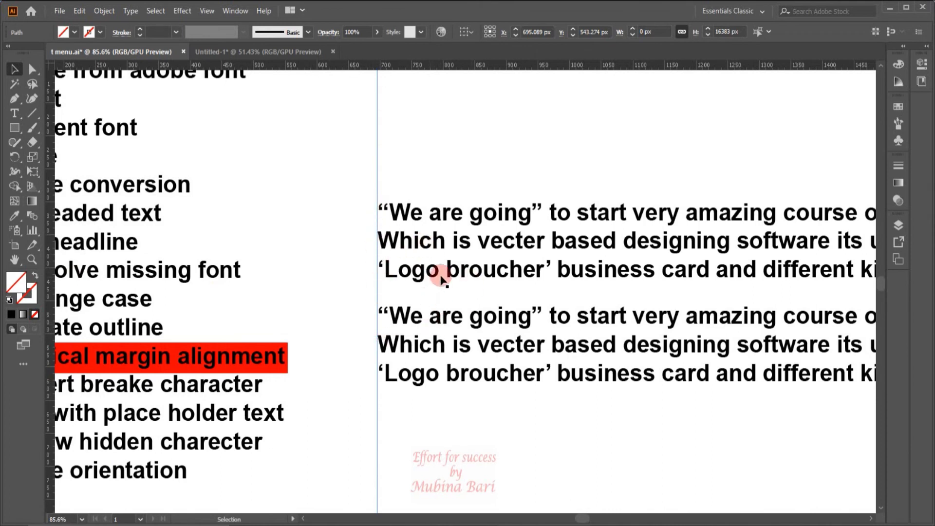
# Step: Apply Optical Margin Alignment to the upper quoted paragraph and deselect it
pyautogui.click(454, 270)
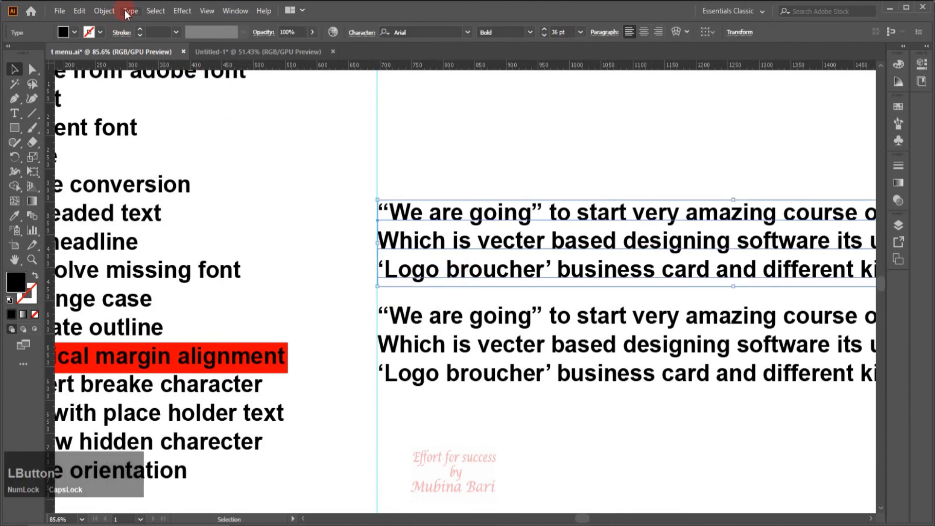
pyautogui.click(130, 11)
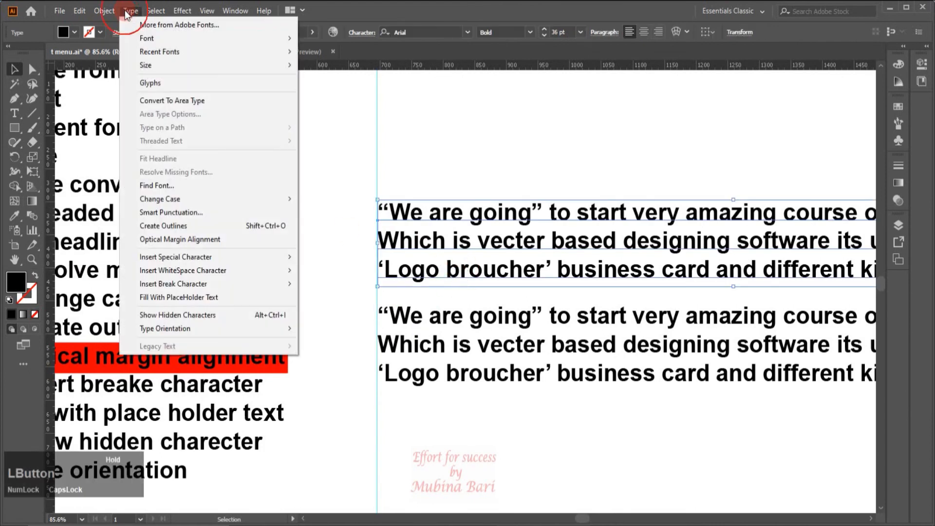
pyautogui.click(176, 240)
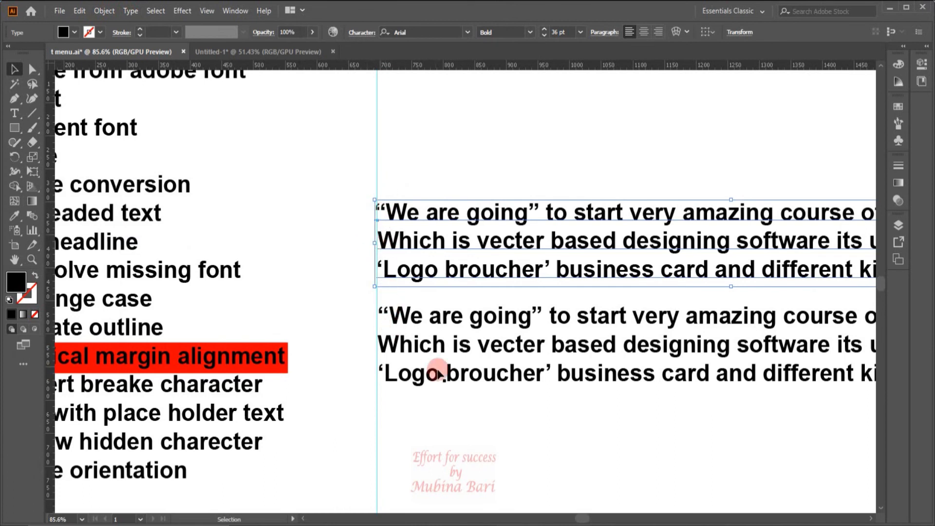
pyautogui.click(464, 419)
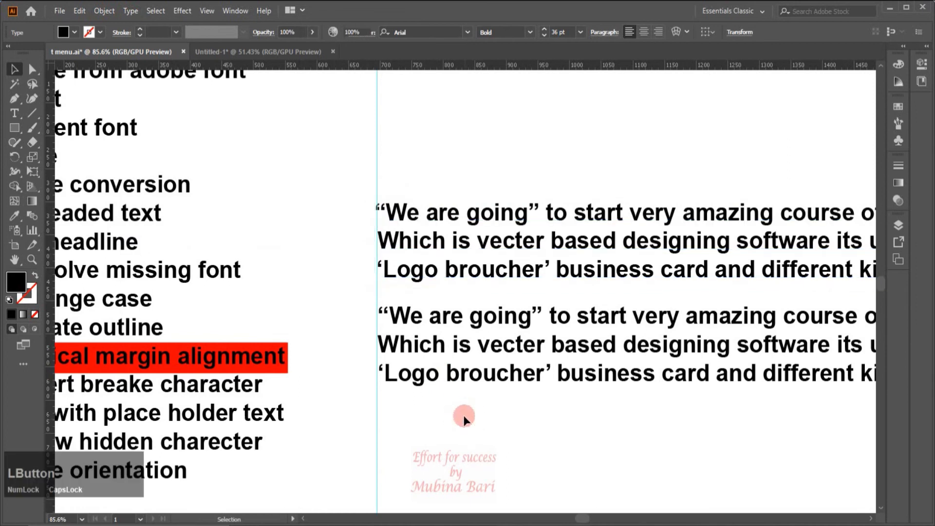
# Step: Delete the vertical guide at the paragraphs' starting edge
pyautogui.click(377, 434)
pyautogui.click(378, 433)
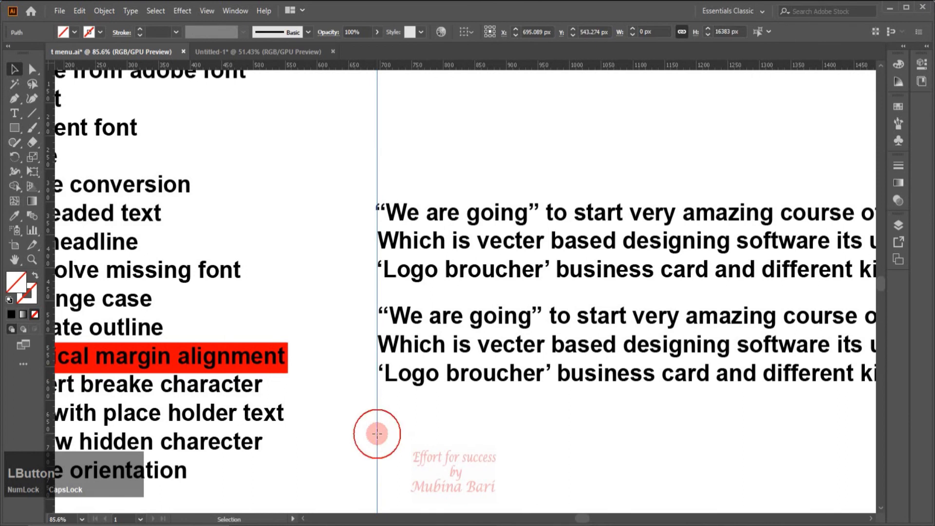
pyautogui.press('Delete')
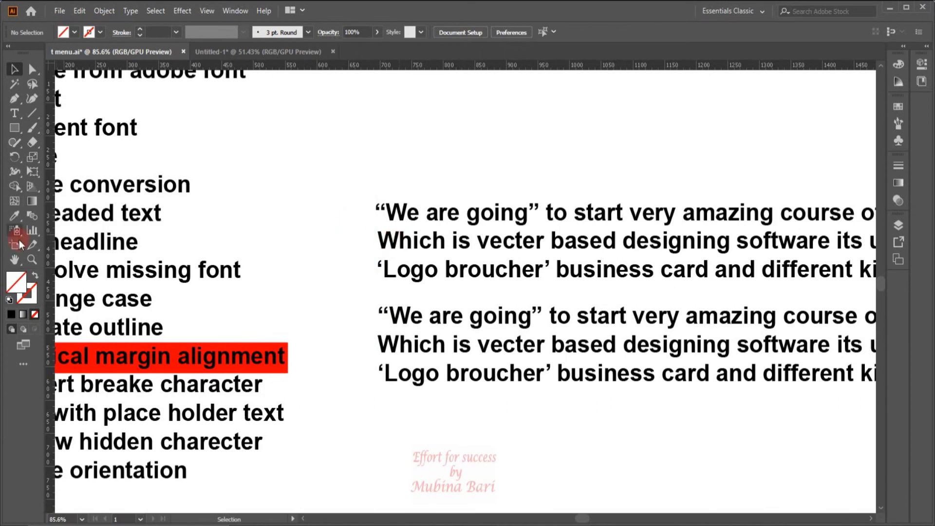
# Step: Compare the opening quotation marks of the two paragraphs up close, with and without Optical Margin Alignment
pyautogui.click(31, 259)
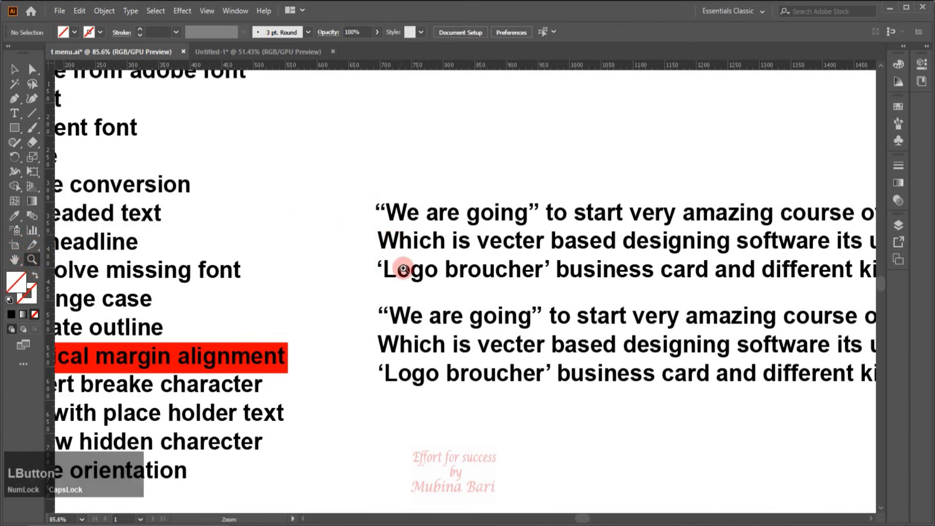
pyautogui.click(404, 269)
pyautogui.click(382, 269)
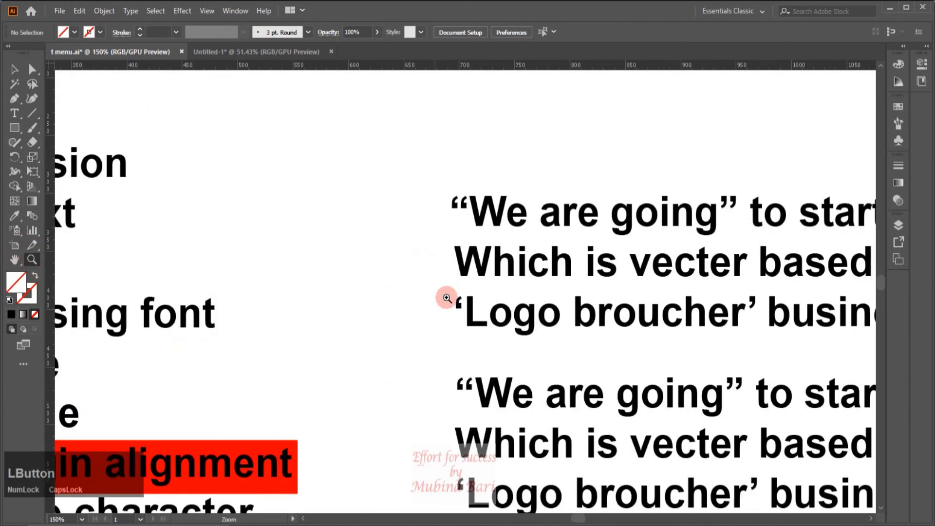
pyautogui.press('space')
pyautogui.moveTo(796, 328); pyautogui.dragTo(754, 276)
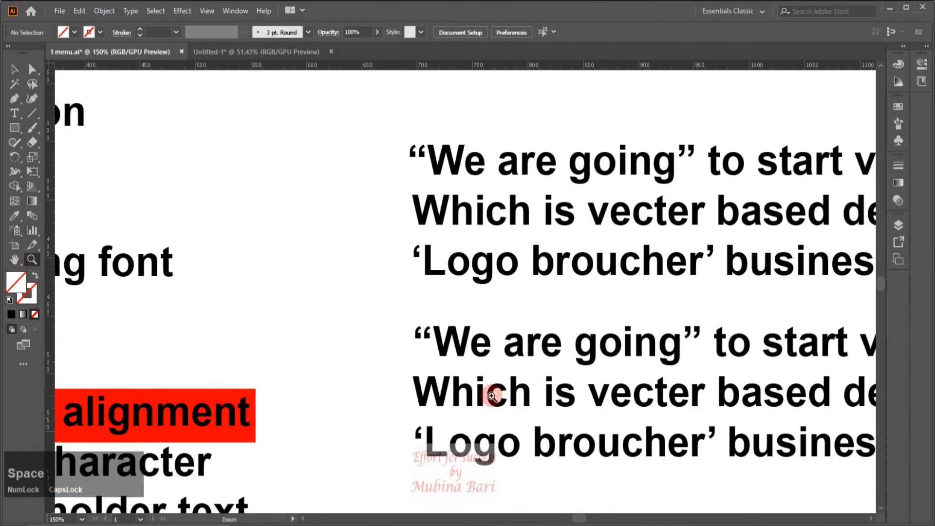
pyautogui.click(14, 73)
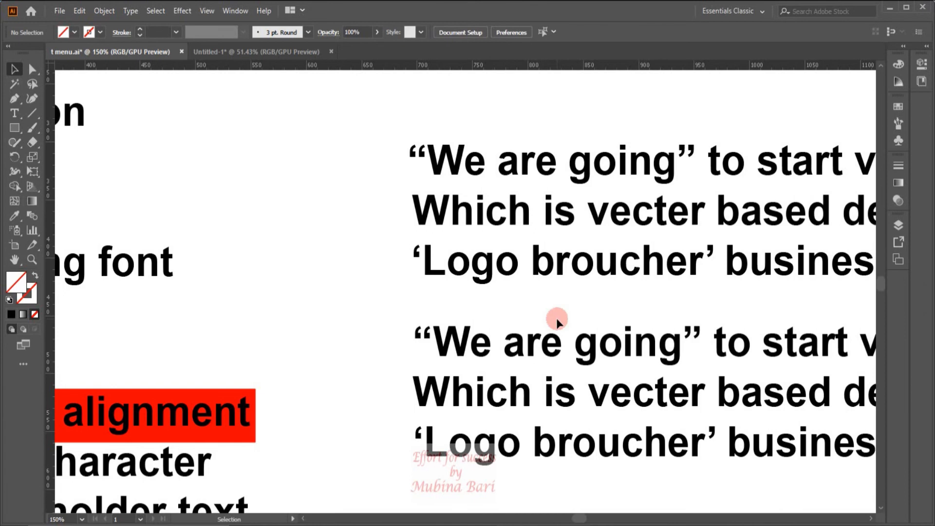
# Step: Delete both quoted paragraphs, leaving only the list of Type commands on the artboard
pyautogui.click(81, 521)
pyautogui.click(98, 483)
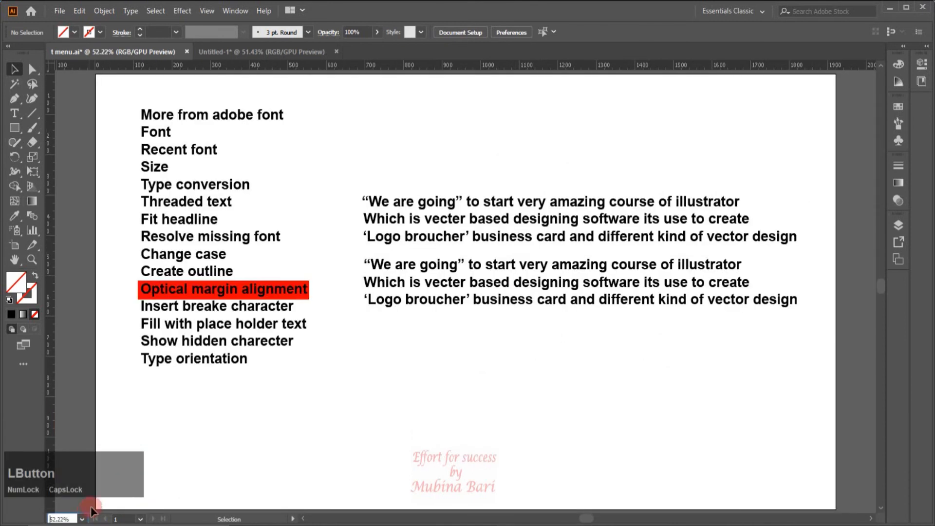
pyautogui.click(517, 281)
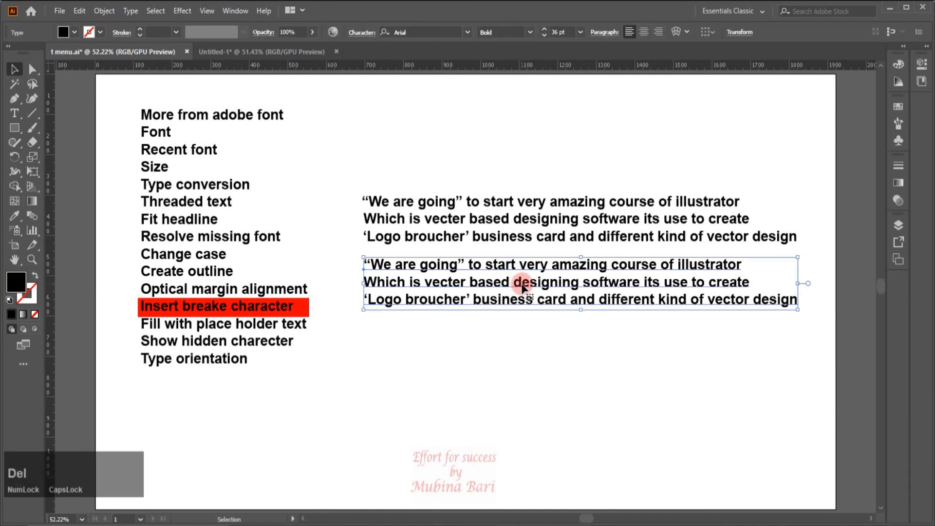
pyautogui.press('Delete')
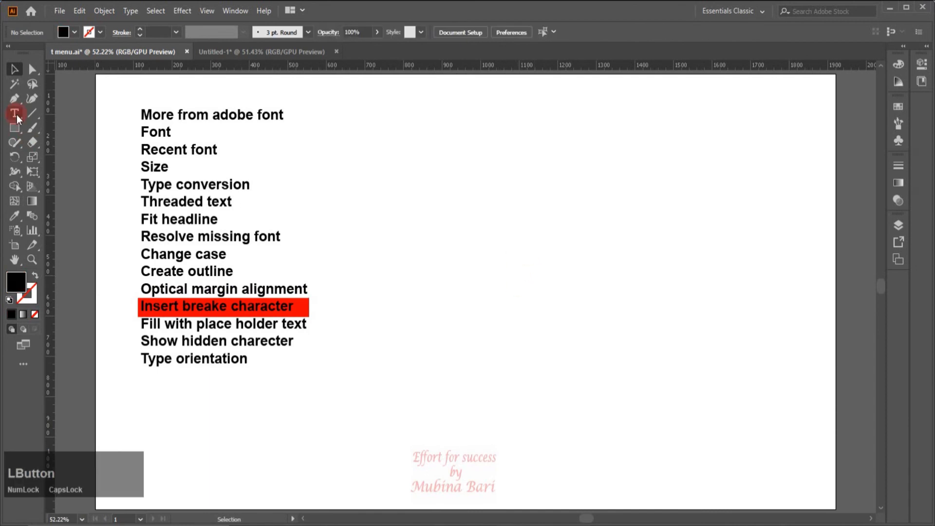
# Step: Create a tall area-type frame of Lorem ipsum placeholder text, about 340 by 540 px, beside the command list
pyautogui.click(16, 115)
pyautogui.moveTo(402, 143); pyautogui.dragTo(536, 356)
pyautogui.press('Escape')
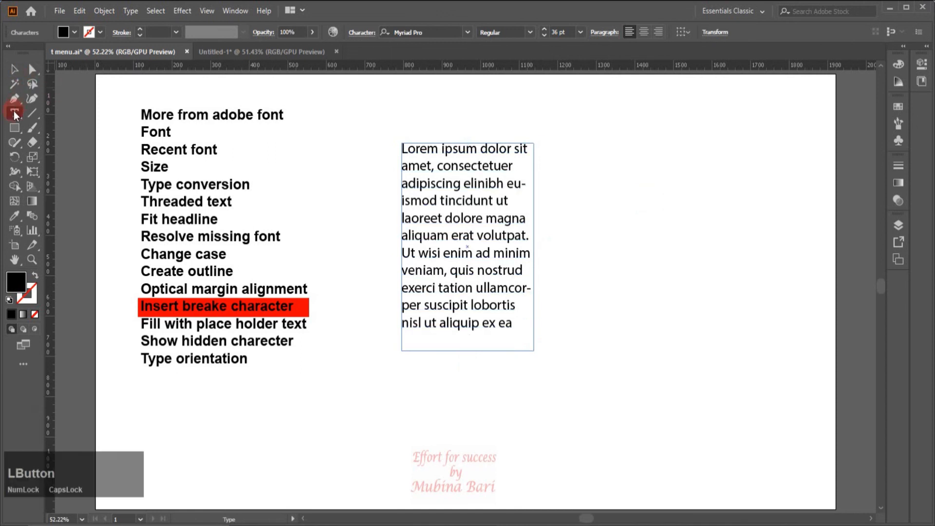
# Step: Insert the words "Effort for success" with a red fill before "volutpat" in the placeholder text
pyautogui.click(15, 113)
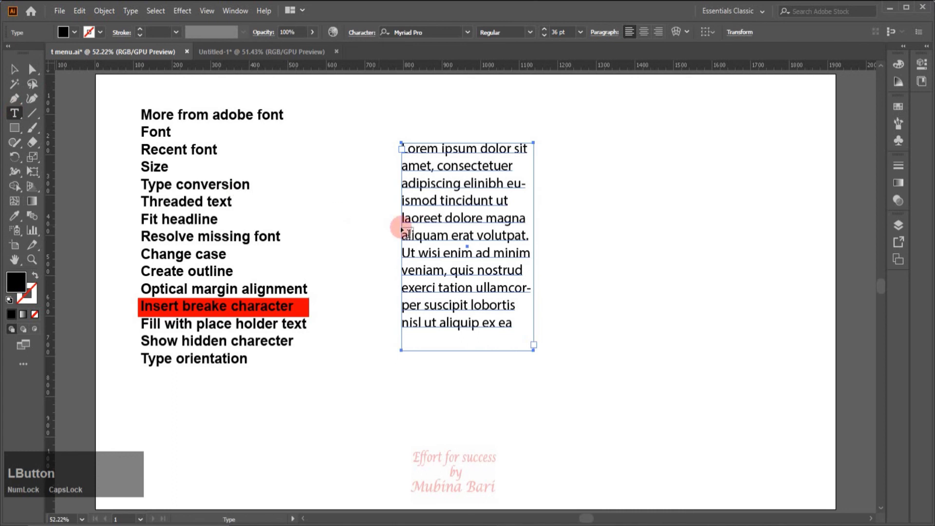
pyautogui.click(478, 235)
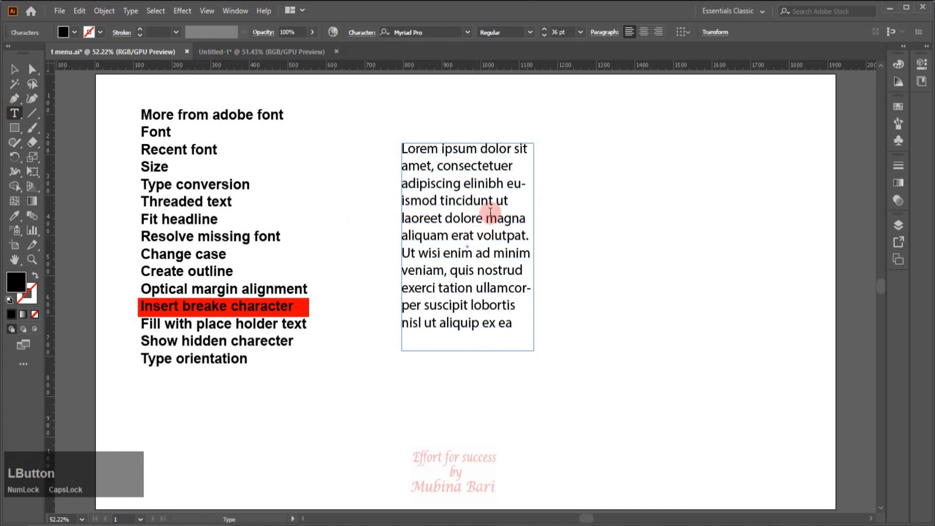
pyautogui.click(75, 32)
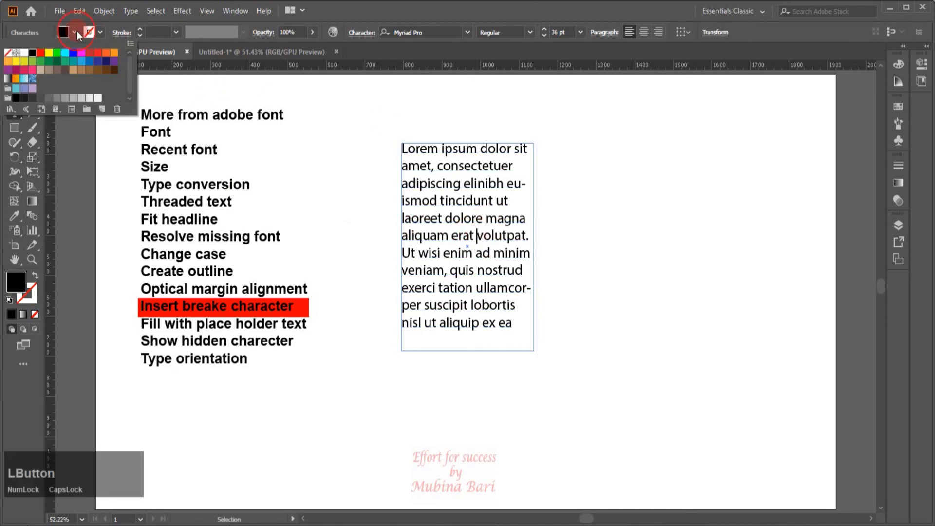
pyautogui.click(40, 55)
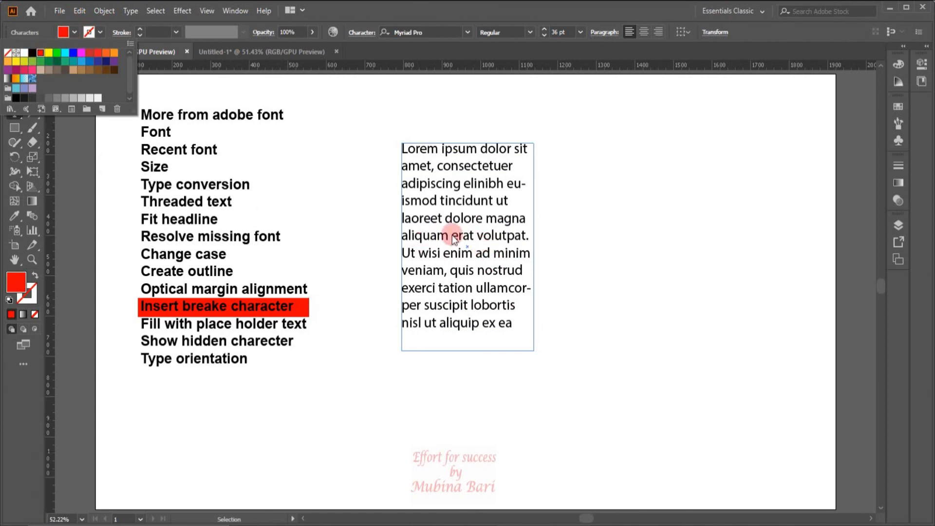
pyautogui.click(378, 187)
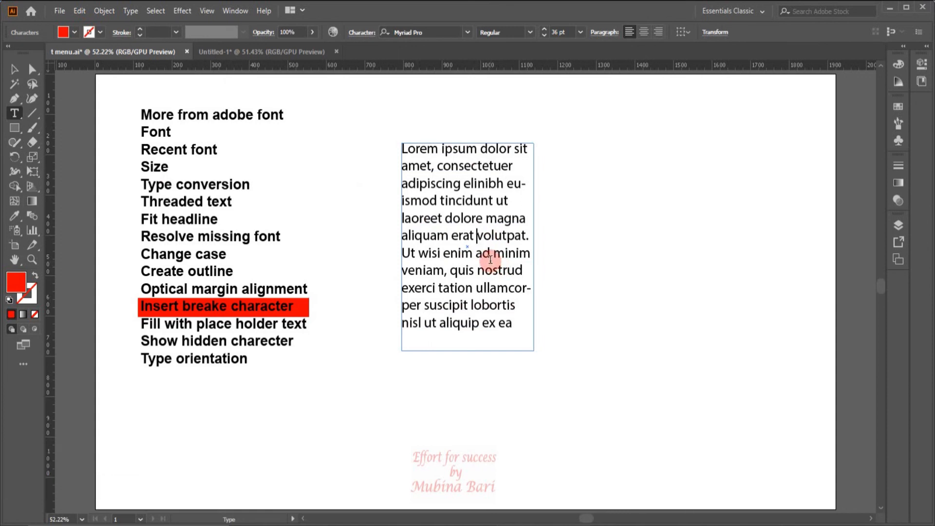
pyautogui.press('capslock')
pyautogui.write('e')
pyautogui.press('capslock')
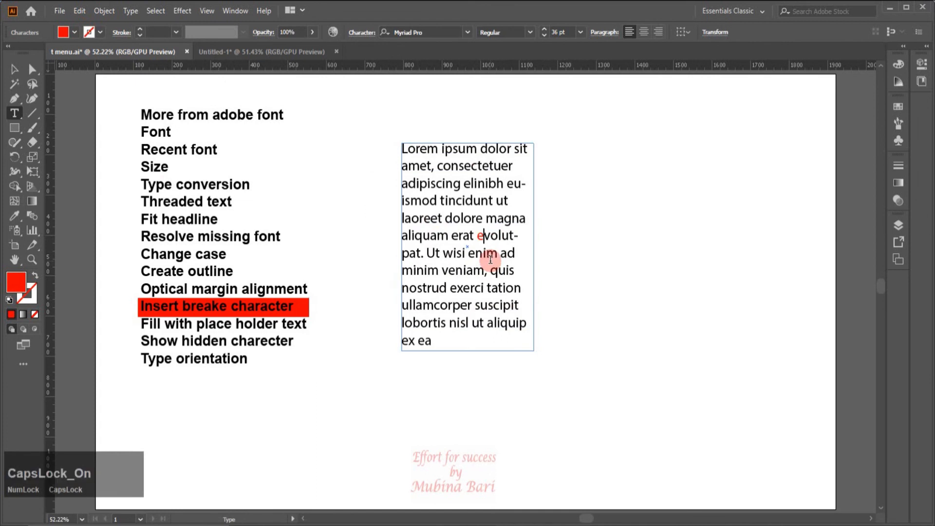
pyautogui.press('BackSpace')
pyautogui.write('Effort for success')
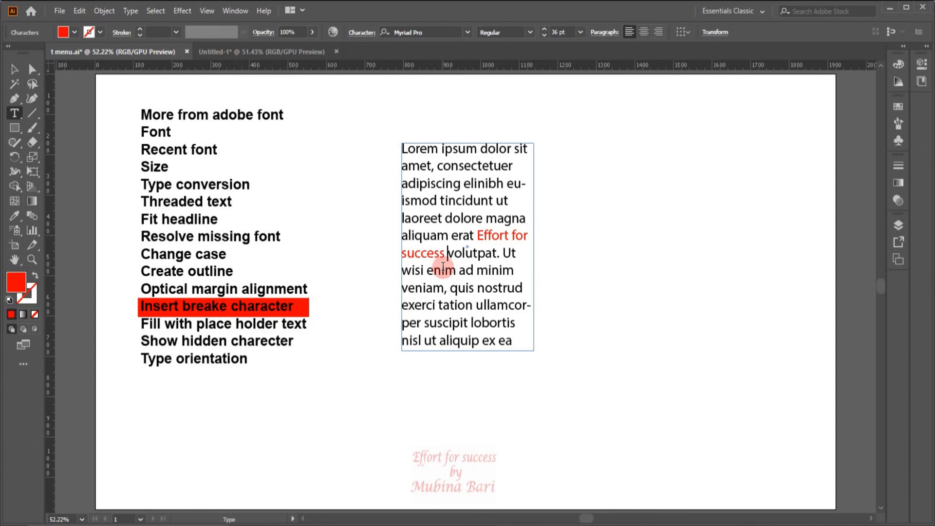
# Step: Insert a Forced Line Break before the red "Effort for success" and leave text editing
pyautogui.click(479, 234)
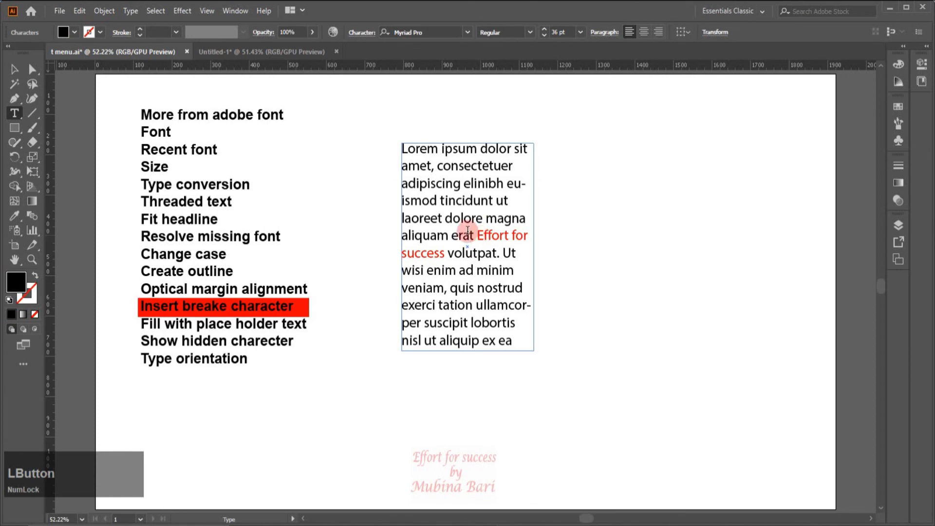
pyautogui.click(130, 10)
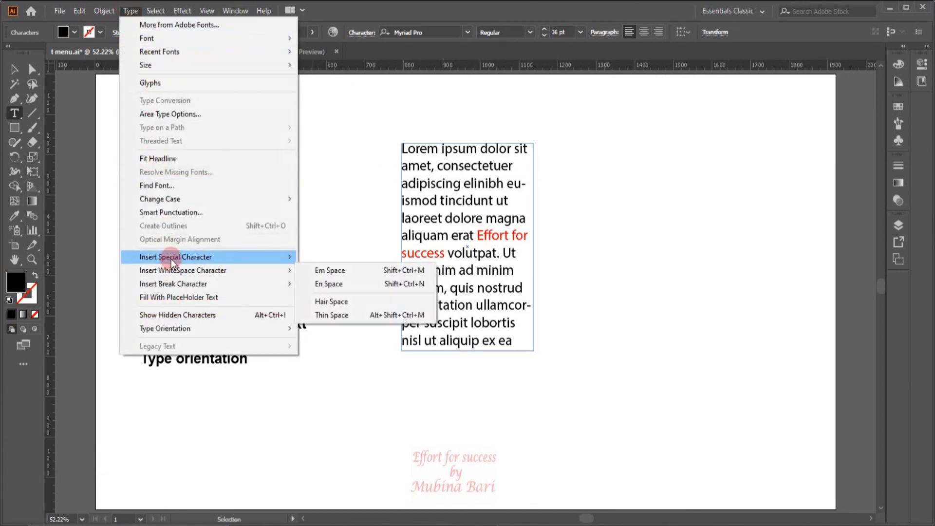
pyautogui.moveTo(189, 287)
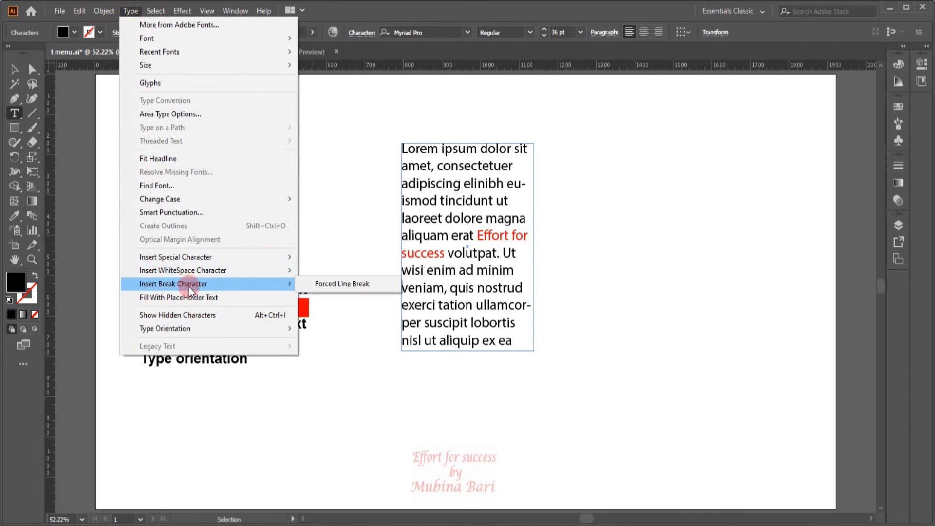
pyautogui.click(338, 288)
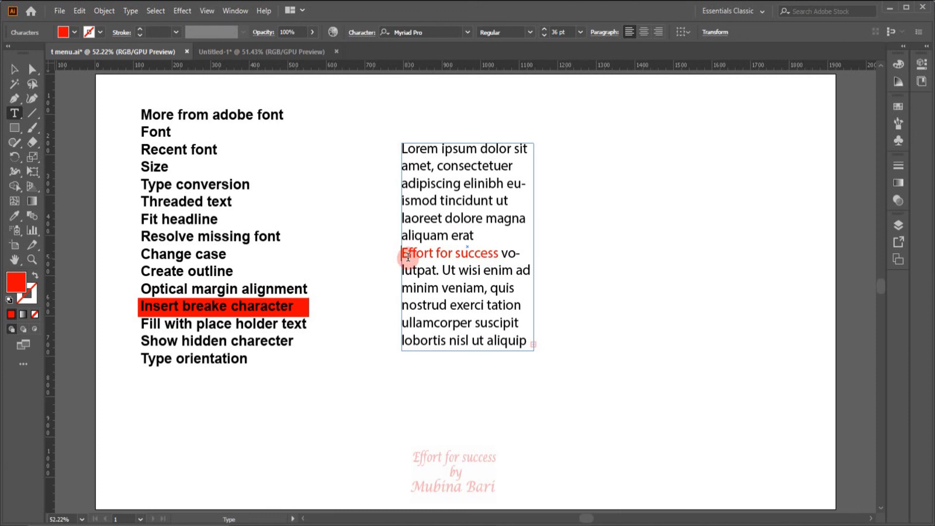
pyautogui.click(240, 335)
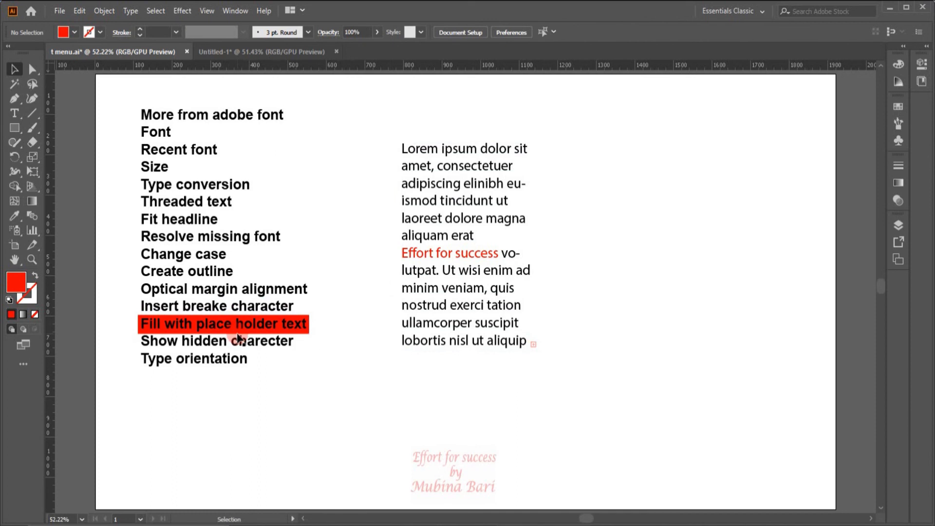
# Step: Delete the frame's text from "amet" through "aliquip", keeping the first line and "ex ea"
pyautogui.click(15, 114)
pyautogui.click(417, 170)
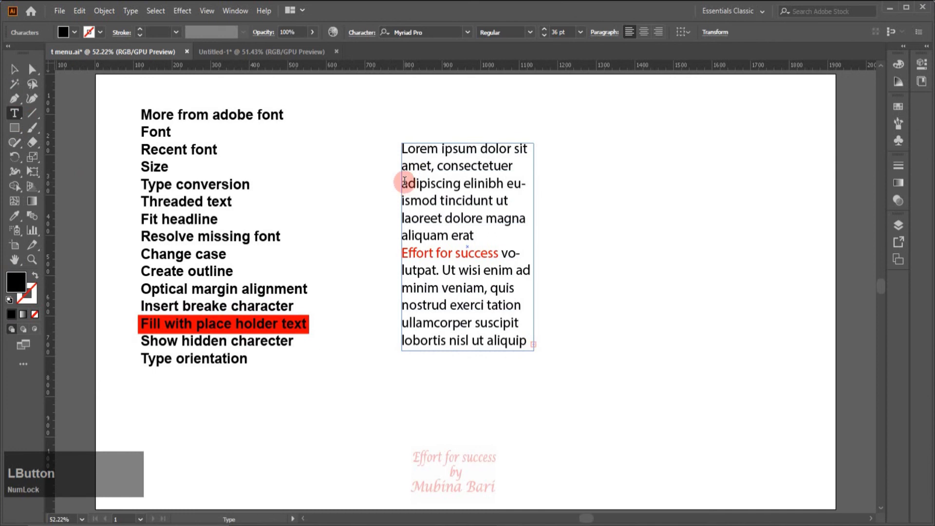
pyautogui.moveTo(403, 167); pyautogui.dragTo(525, 342)
pyautogui.press('Delete')
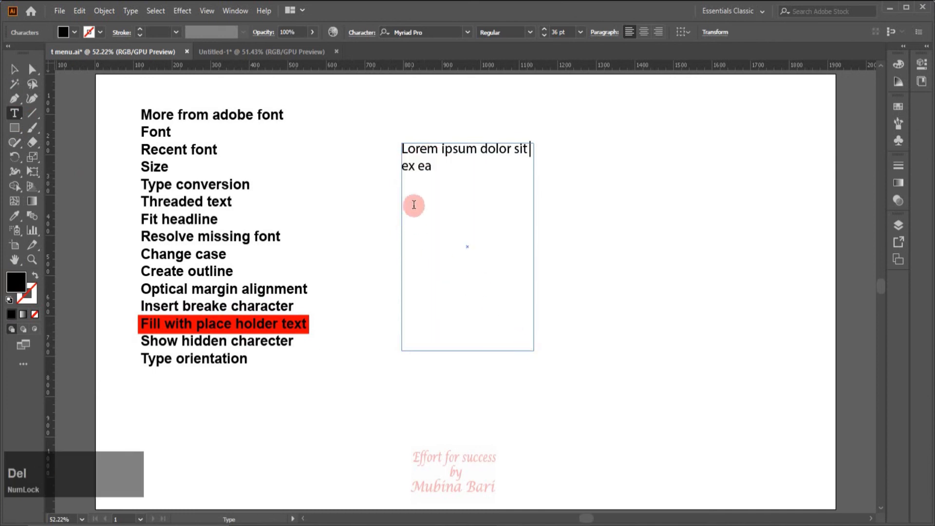
# Step: Fill the rest of the frame after "ex ea" using Fill With Placeholder Text
pyautogui.click(432, 167)
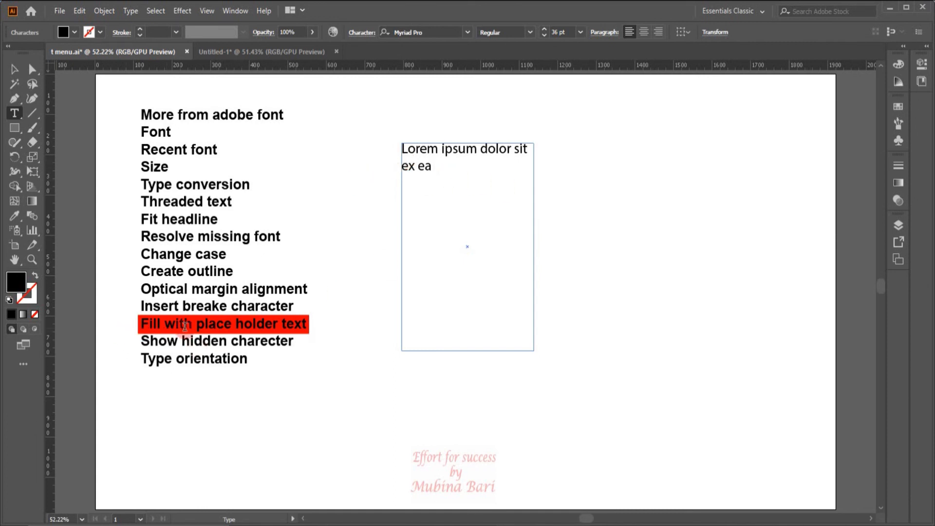
pyautogui.click(131, 14)
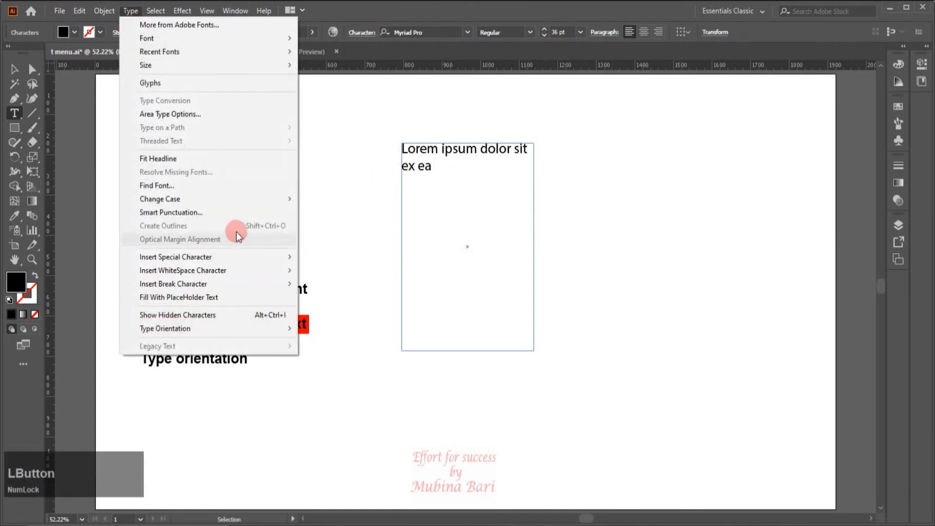
pyautogui.click(209, 296)
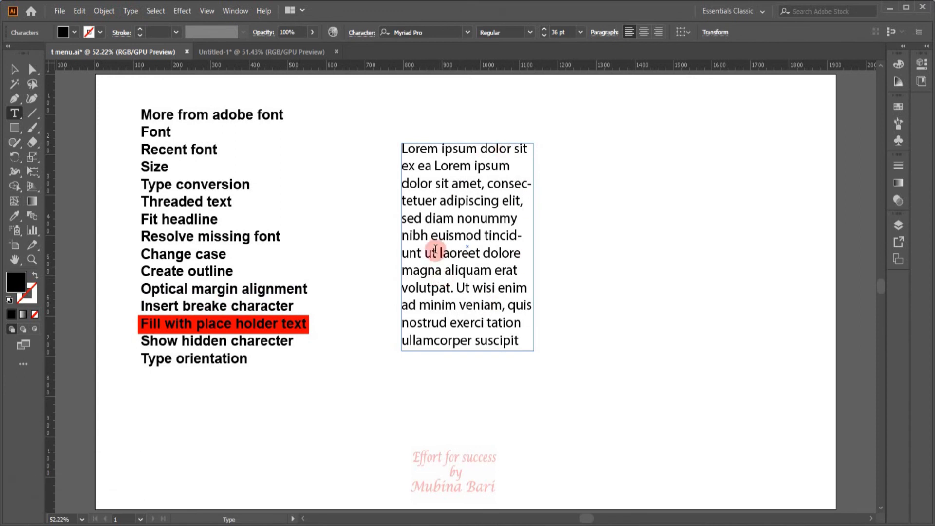
# Step: Clear all the text from the frame, keeping the empty frame in place
pyautogui.moveTo(408, 149); pyautogui.dragTo(527, 344)
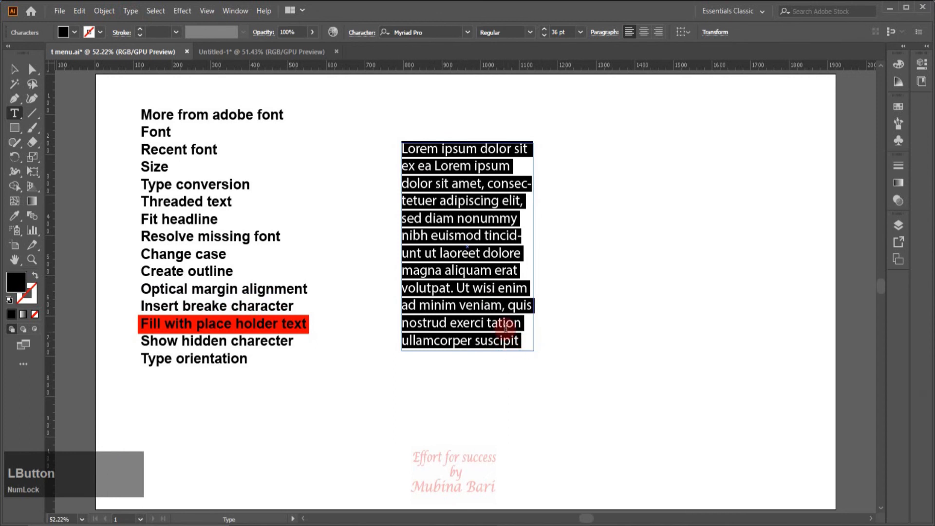
pyautogui.press('Delete')
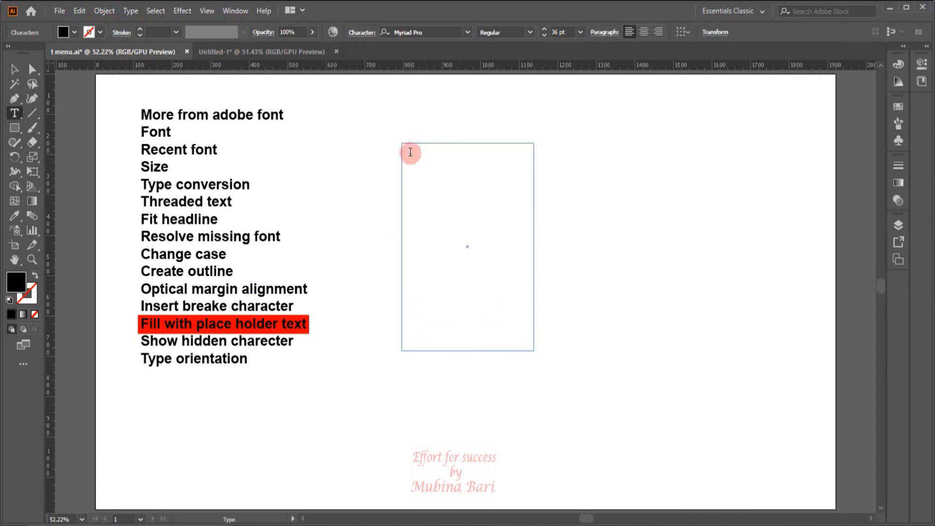
# Step: Fill the empty text frame using Fill With Placeholder Text
pyautogui.click(127, 10)
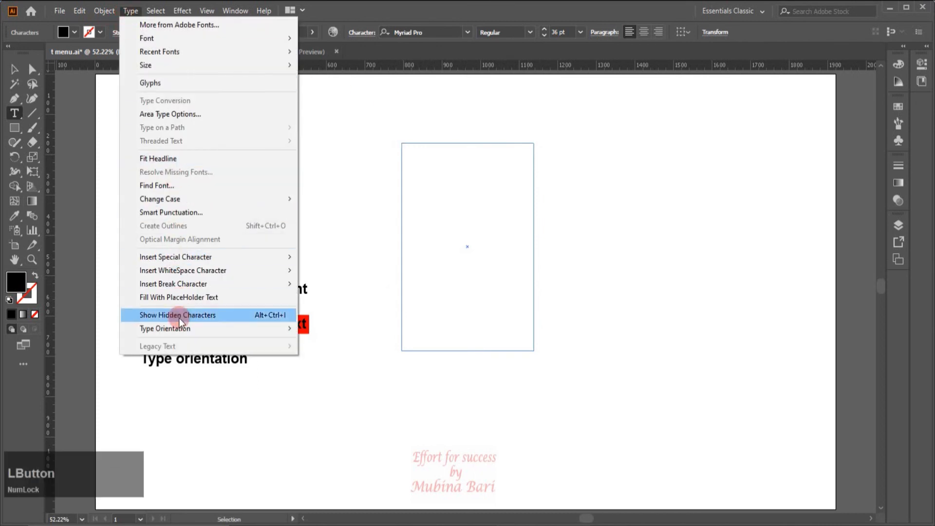
pyautogui.click(181, 300)
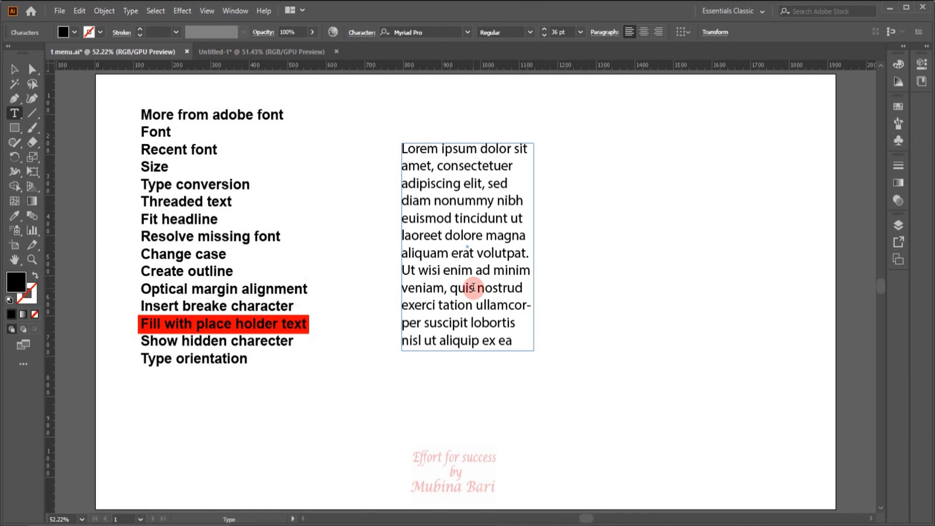
# Step: Delete the placeholder text frame and move the red highlight bar down to the "Show hidden charecter" line
pyautogui.click(14, 69)
pyautogui.press('Delete')
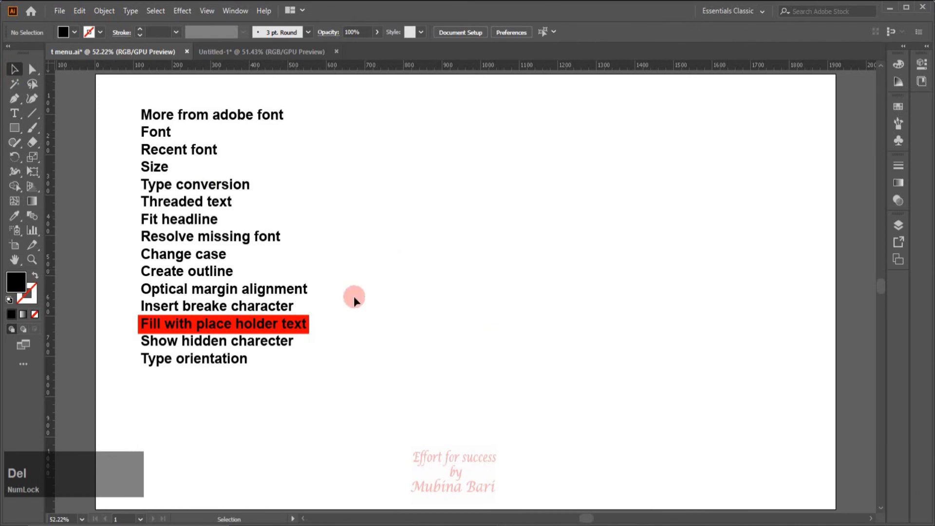
pyautogui.moveTo(306, 324); pyautogui.dragTo(306, 341)
pyautogui.click(435, 314)
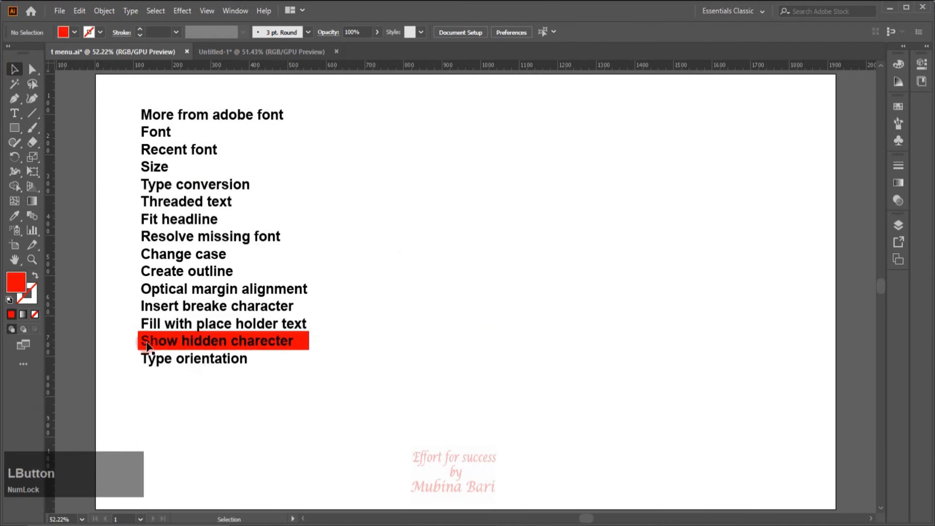
pyautogui.click(348, 352)
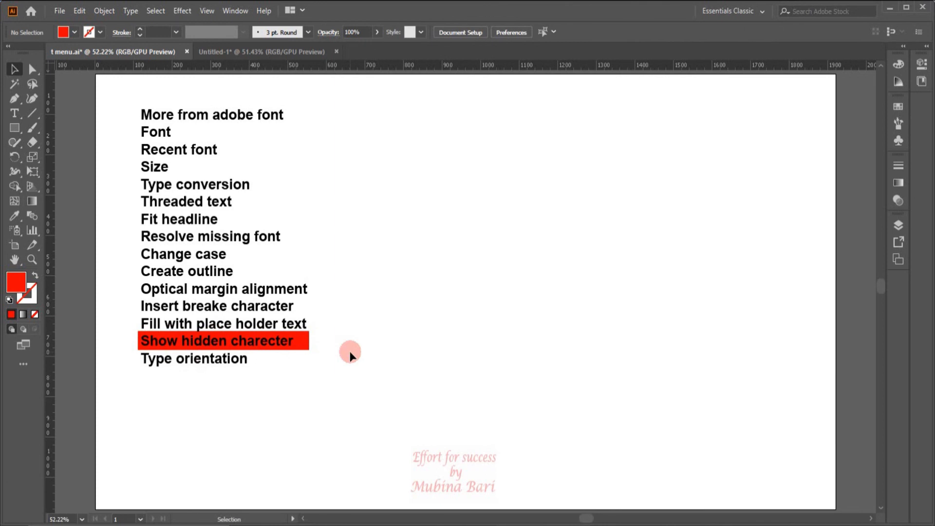
# Step: Copy the three-line Illustrator course paragraph from the Untitled-1 document and paste it into the t menu.ai artboard
pyautogui.click(221, 52)
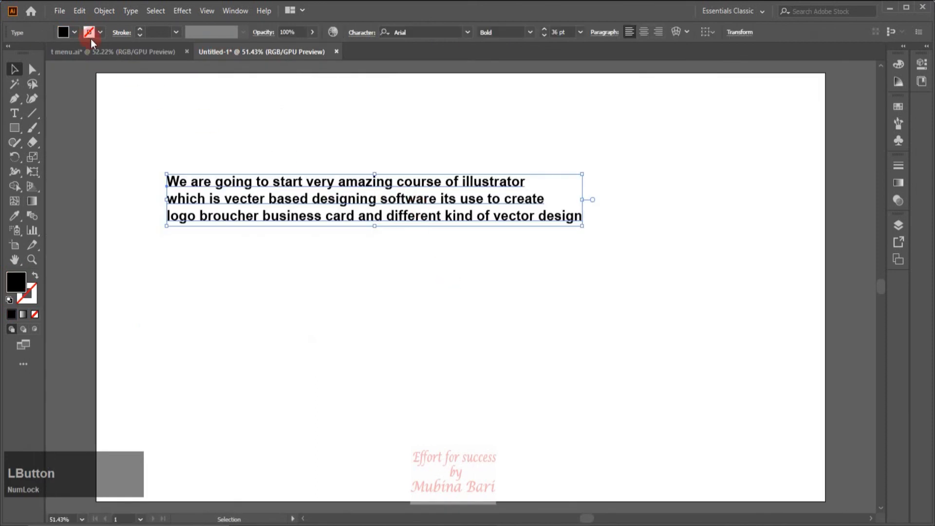
pyautogui.click(84, 11)
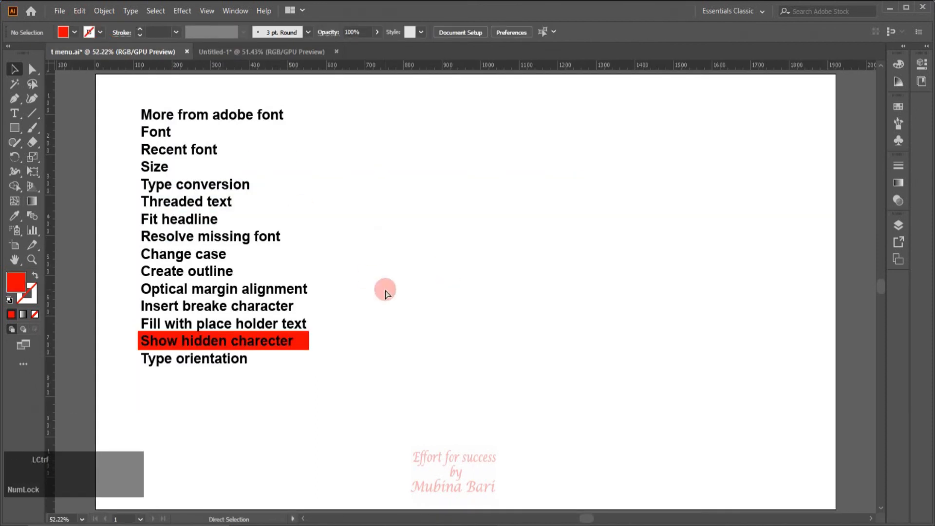
pyautogui.hotkey('ctrl', 'v')
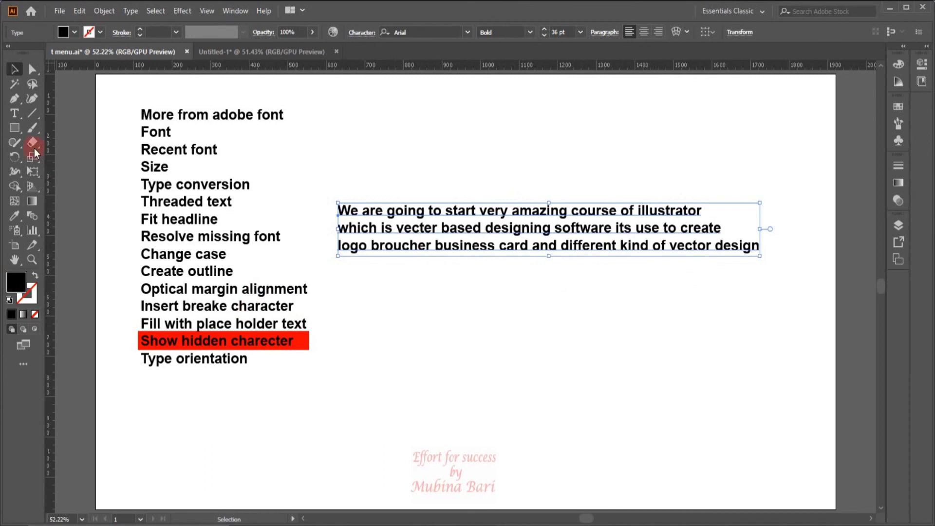
# Step: Insert two tab characters before "create" in the pasted paragraph's second line and leave text editing
pyautogui.click(15, 113)
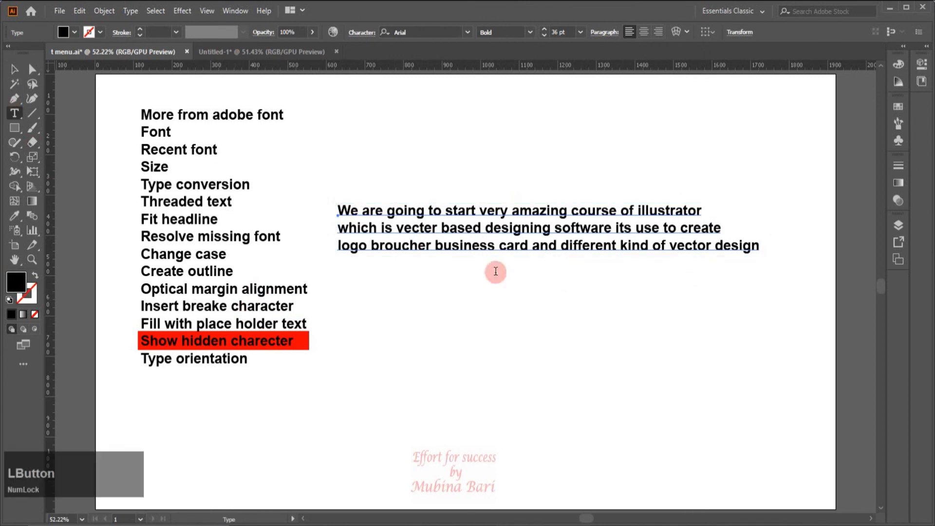
pyautogui.click(686, 228)
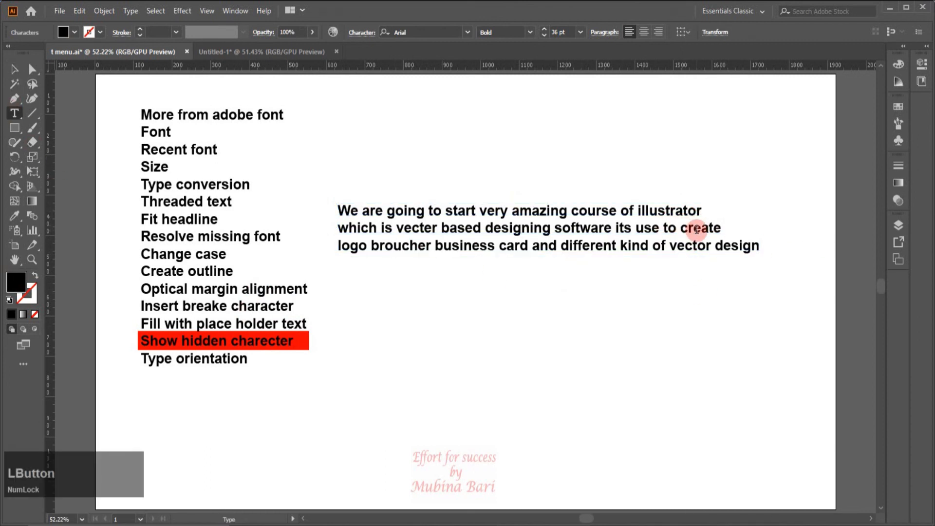
pyautogui.press('Tab')
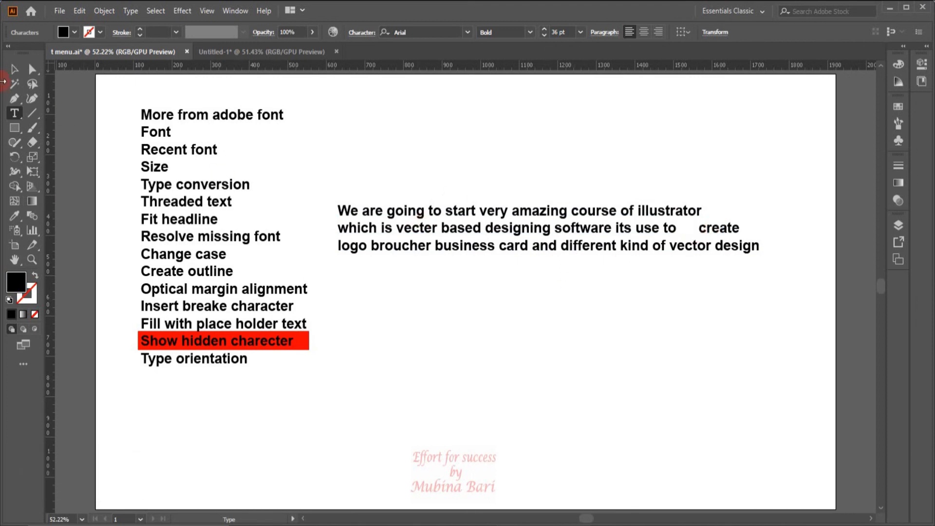
pyautogui.click(14, 69)
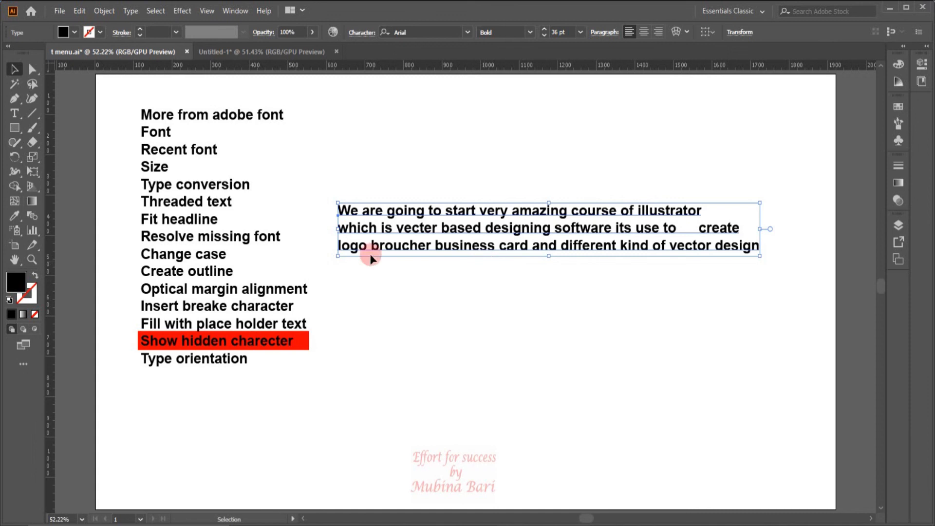
# Step: Turn on Show Hidden Characters to inspect the space, tab, paragraph and end-of-text marks in the pasted paragraph
pyautogui.click(130, 11)
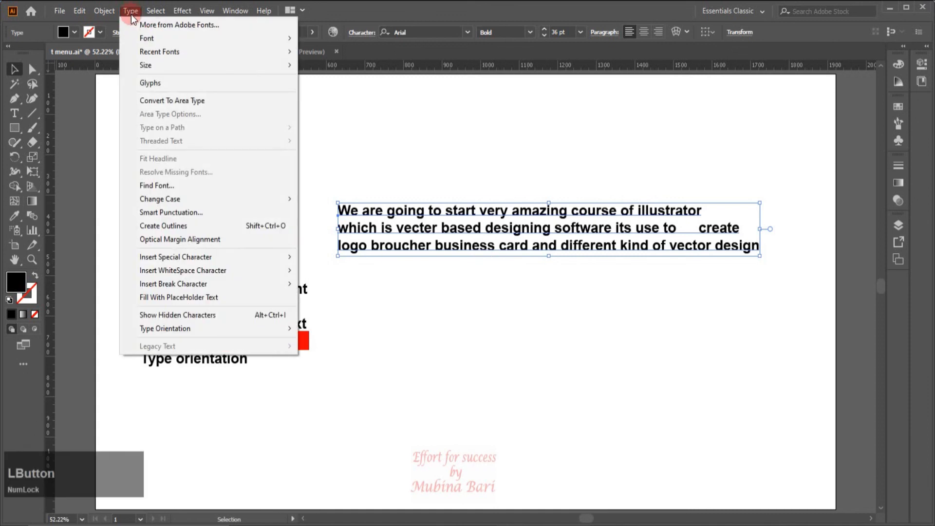
pyautogui.click(165, 318)
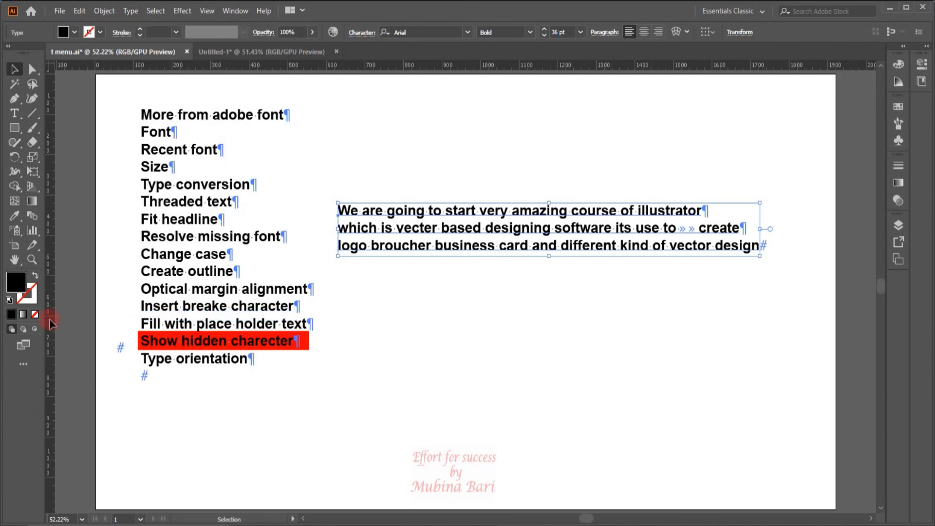
pyautogui.click(32, 259)
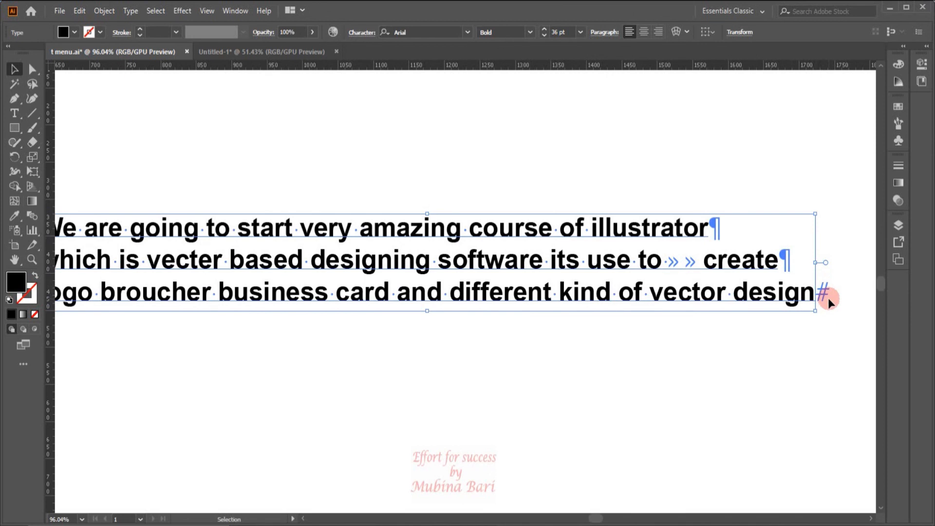
# Step: Turn off Show Hidden Characters for the document's text
pyautogui.click(127, 11)
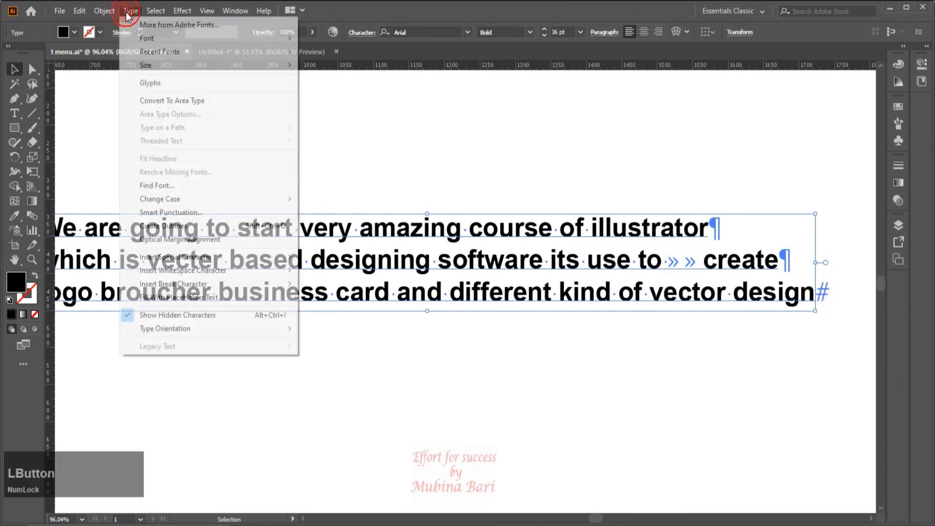
pyautogui.click(127, 317)
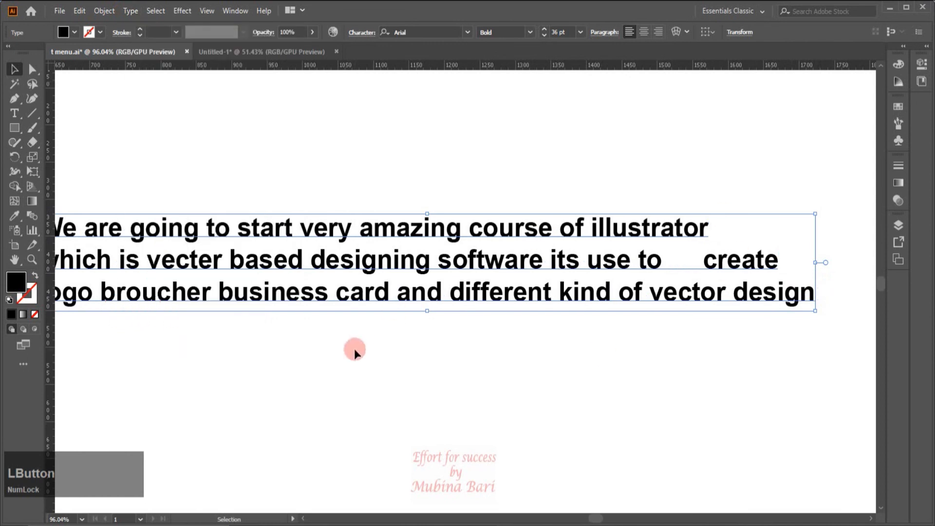
pyautogui.click(81, 520)
pyautogui.click(103, 509)
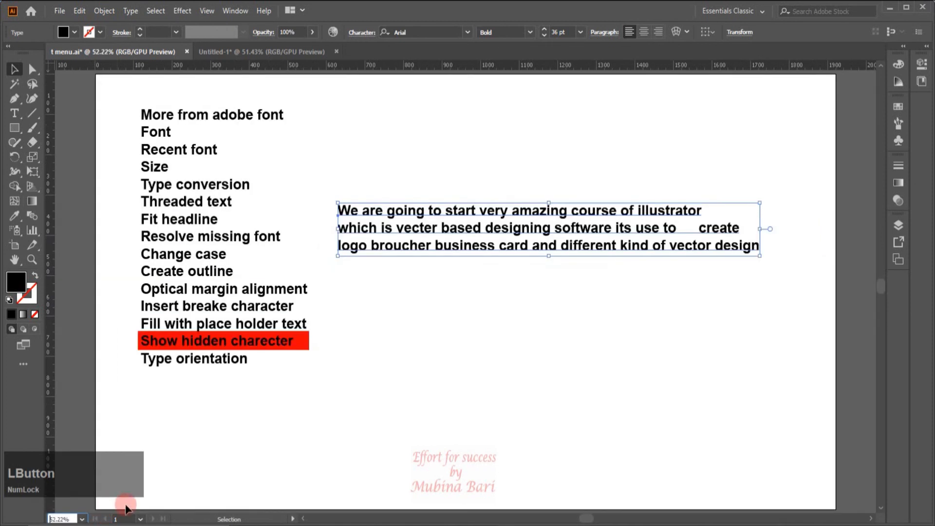
# Step: Delete the pasted paragraph and move the red highlight bar down to the "Type orientation" line
pyautogui.press('Delete')
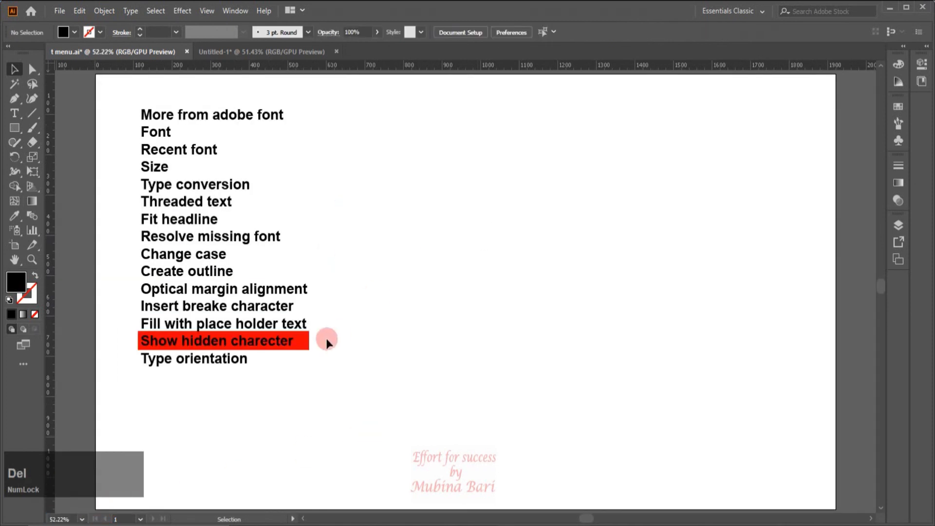
pyautogui.moveTo(309, 345); pyautogui.dragTo(309, 362)
pyautogui.click(499, 318)
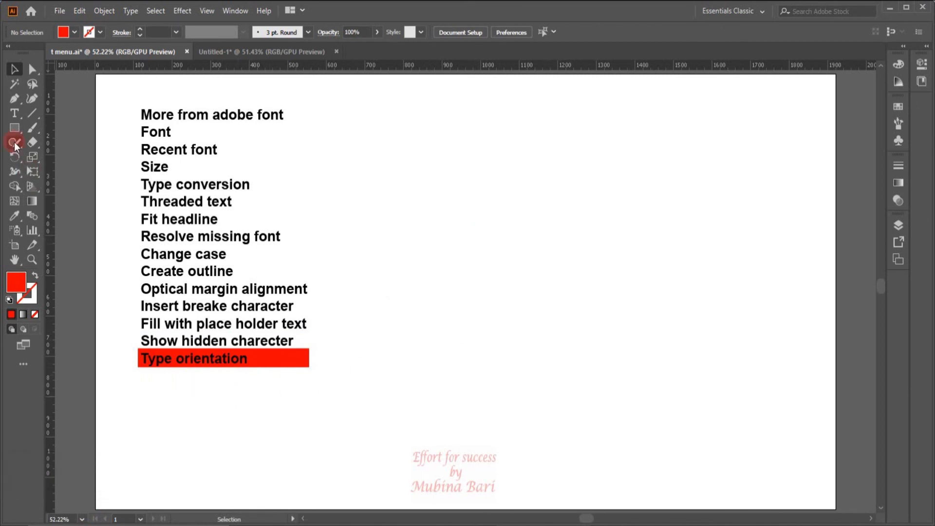
# Step: Add the point text "Effort for success" near the top of the artboard, beside the command list
pyautogui.click(15, 112)
pyautogui.click(413, 120)
pyautogui.write('Eff')
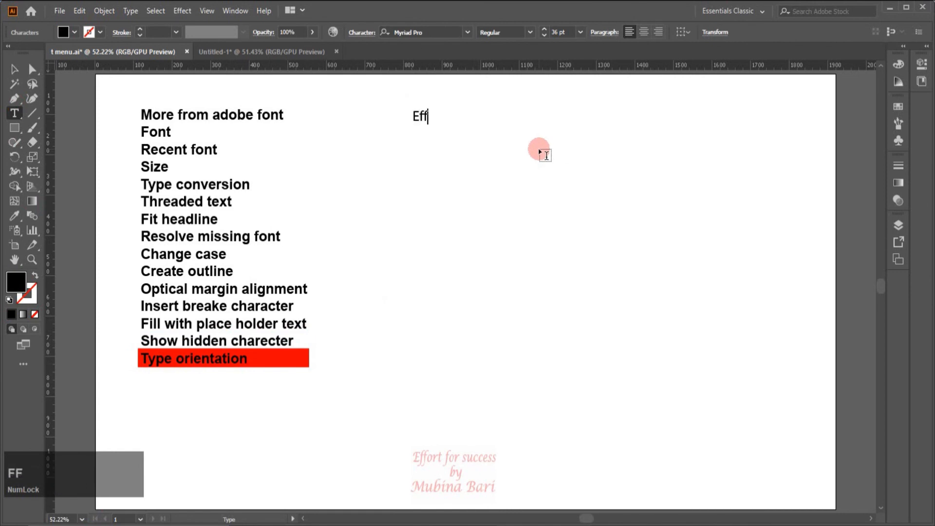
pyautogui.write('ort for success')
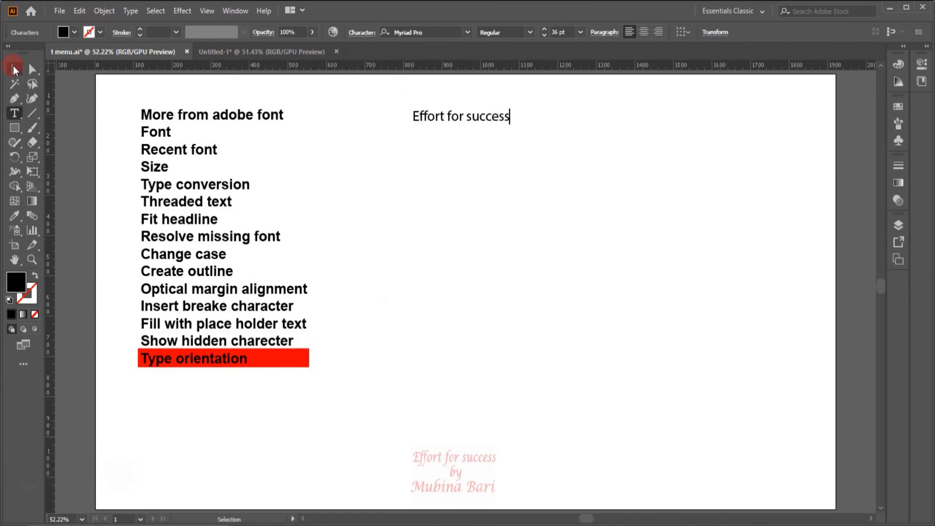
pyautogui.click(15, 69)
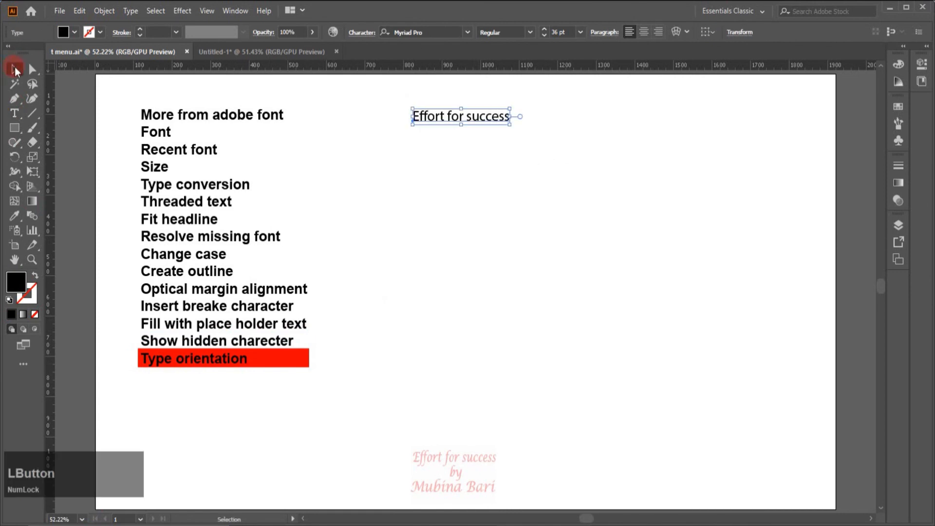
# Step: Set the type orientation of "Effort for success" to Vertical and deselect it
pyautogui.click(130, 10)
pyautogui.moveTo(163, 328)
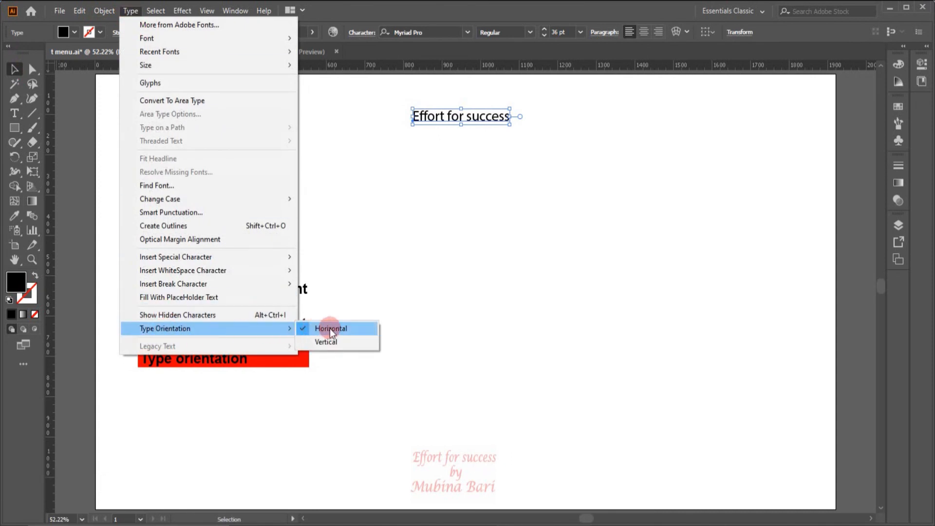
pyautogui.click(332, 341)
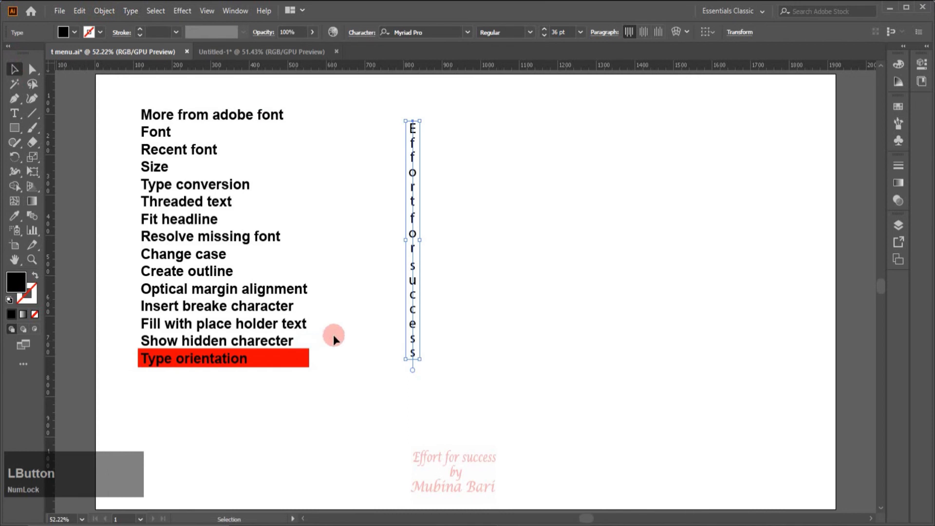
pyautogui.click(458, 167)
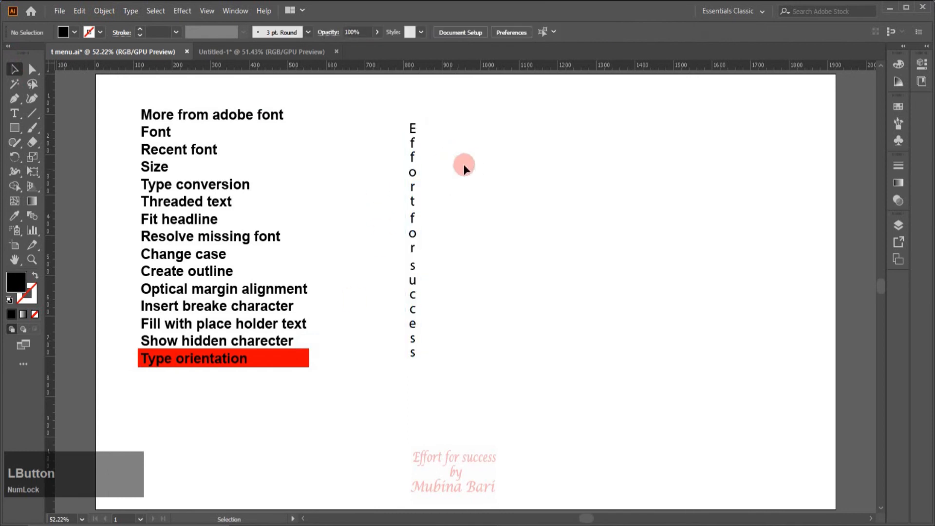
# Step: Set the vertical "Effort for success" text back to Horizontal type orientation and deselect it
pyautogui.click(412, 292)
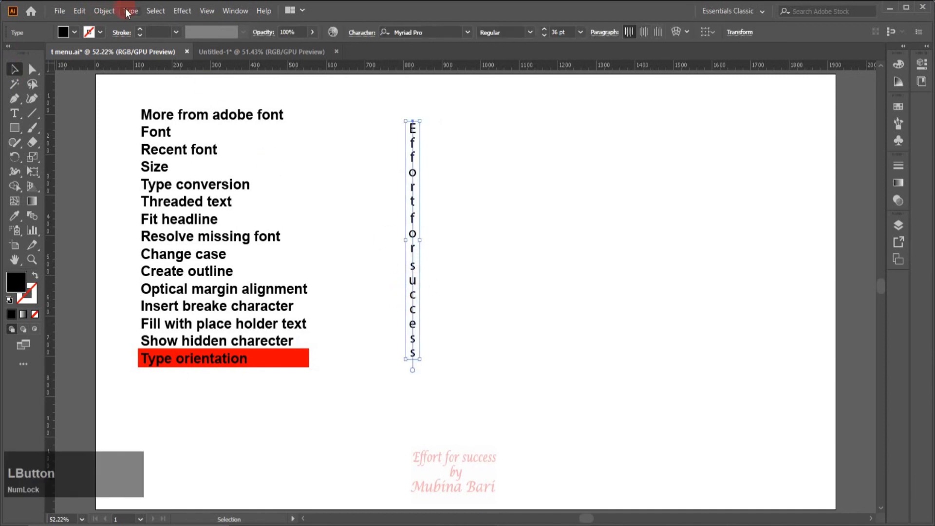
pyautogui.click(130, 10)
pyautogui.moveTo(172, 328)
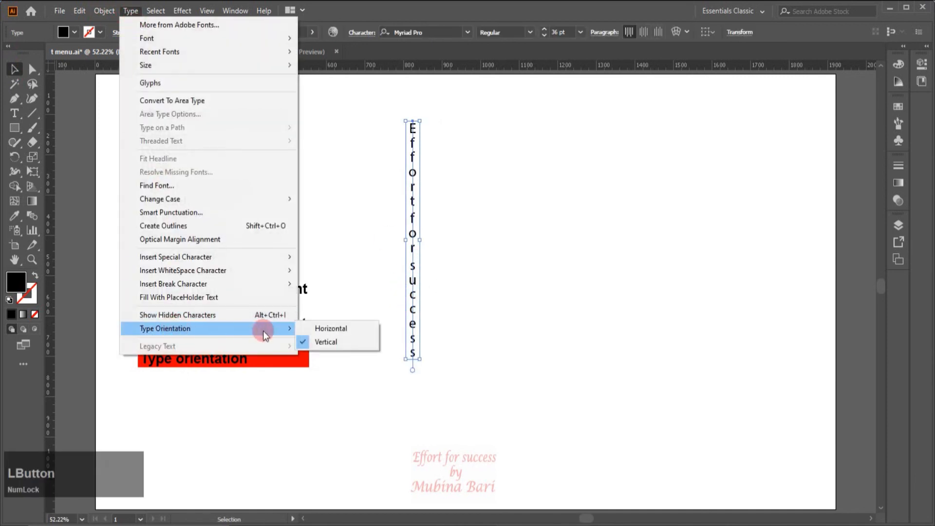
pyautogui.click(344, 329)
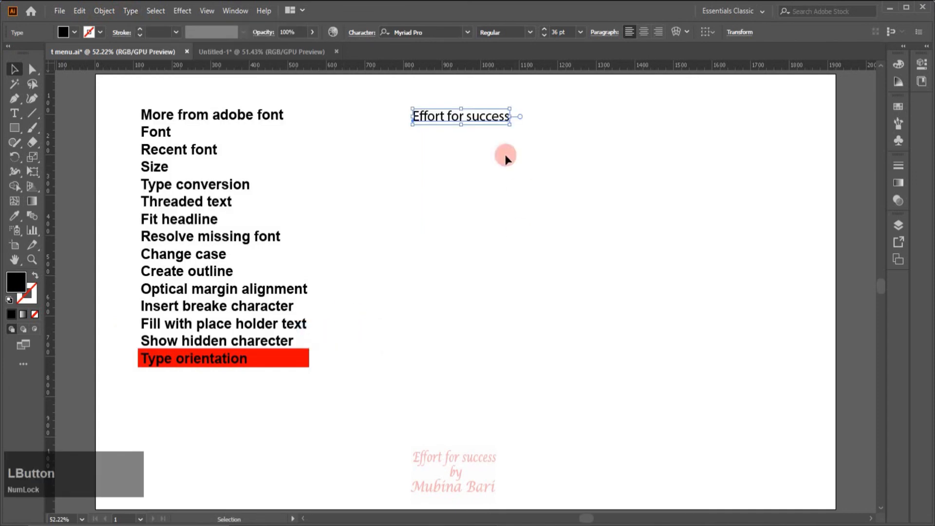
pyautogui.click(605, 134)
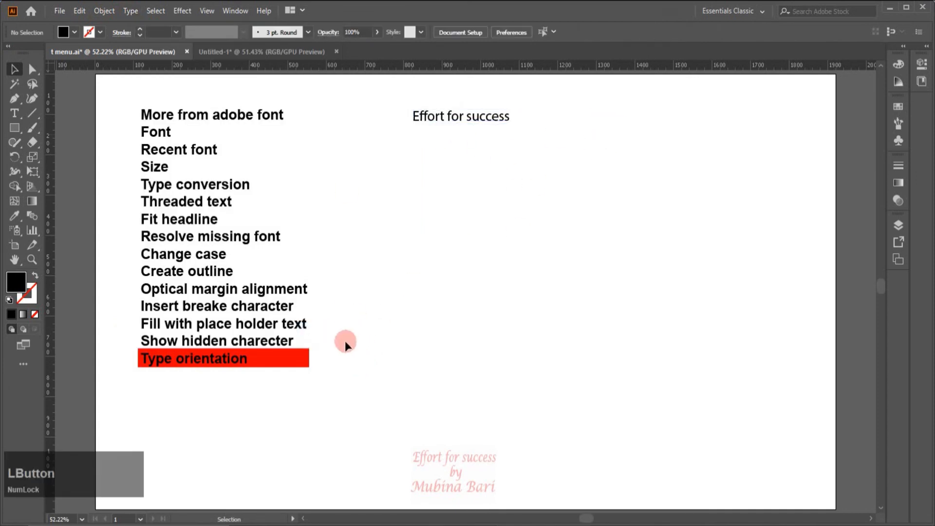